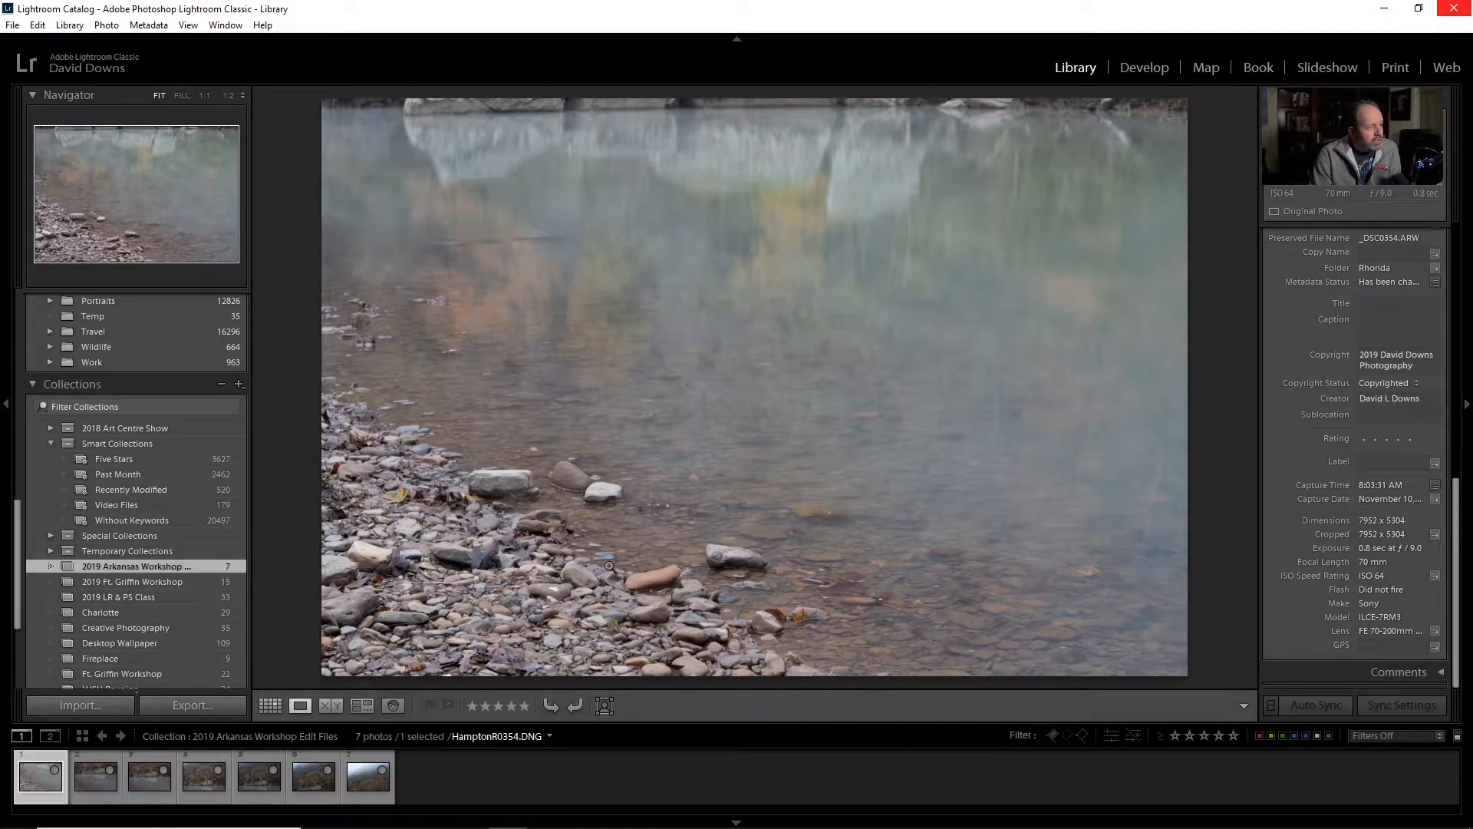
Step: Inspect the sharpness of the shoreline stones in the first photo close up and rate the photo one star
{"action": "left_click", "coordinate": [572, 583]}
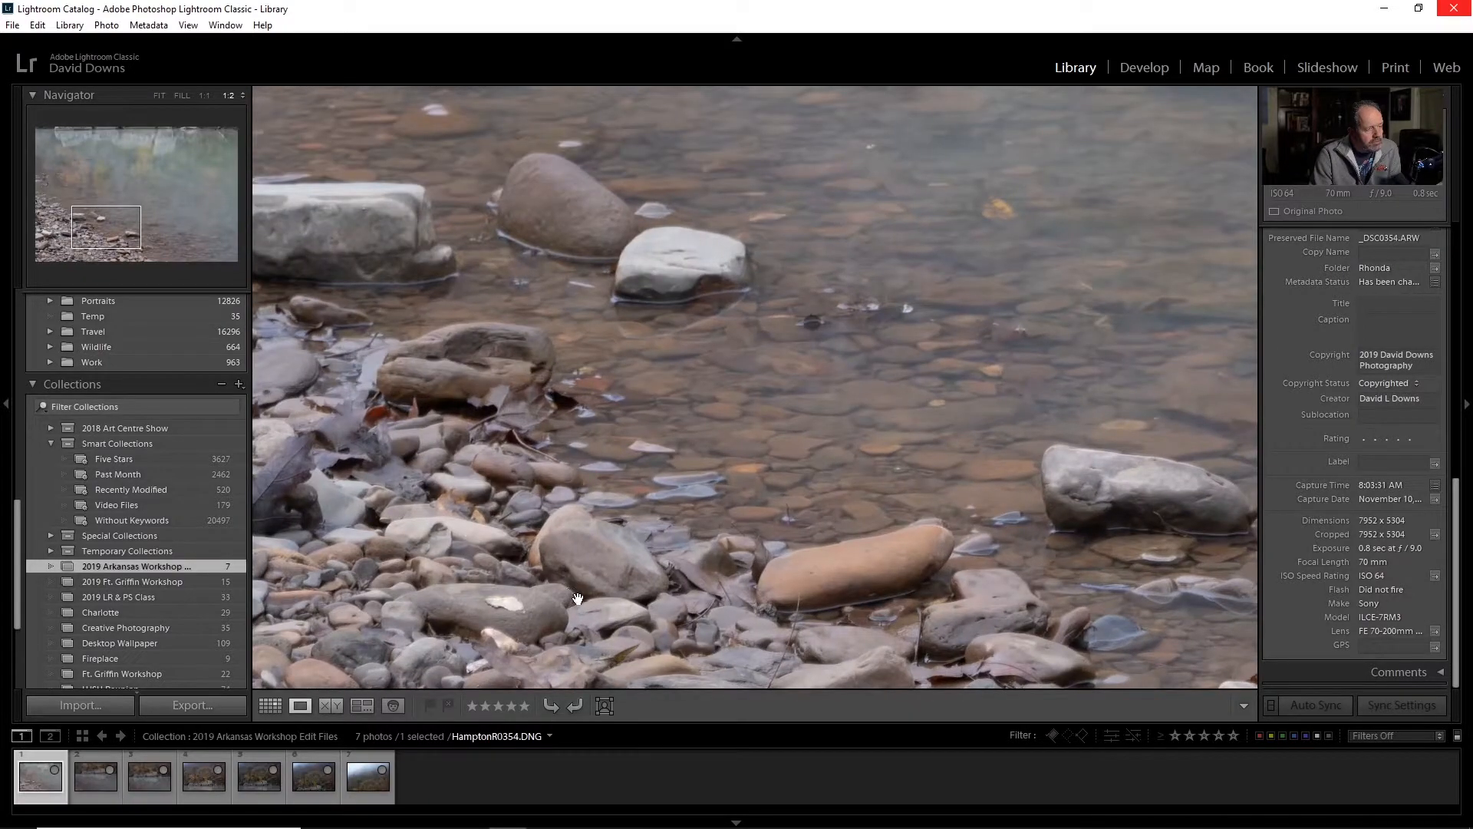
{"action": "left_click_drag", "start_coordinate": [867, 571], "coordinate": [940, 371]}
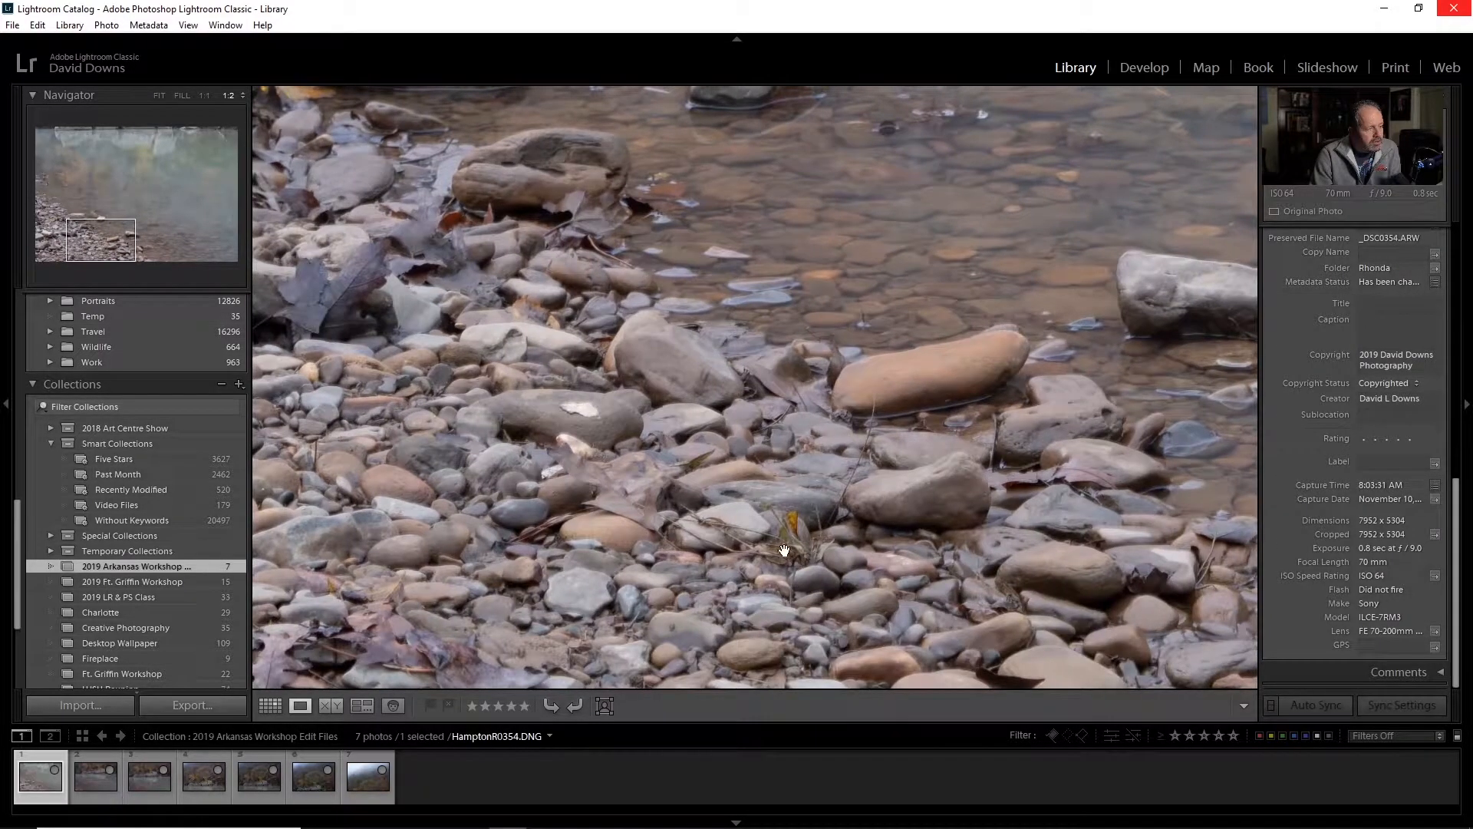
{"action": "left_click_drag", "start_coordinate": [1089, 377], "coordinate": [575, 435]}
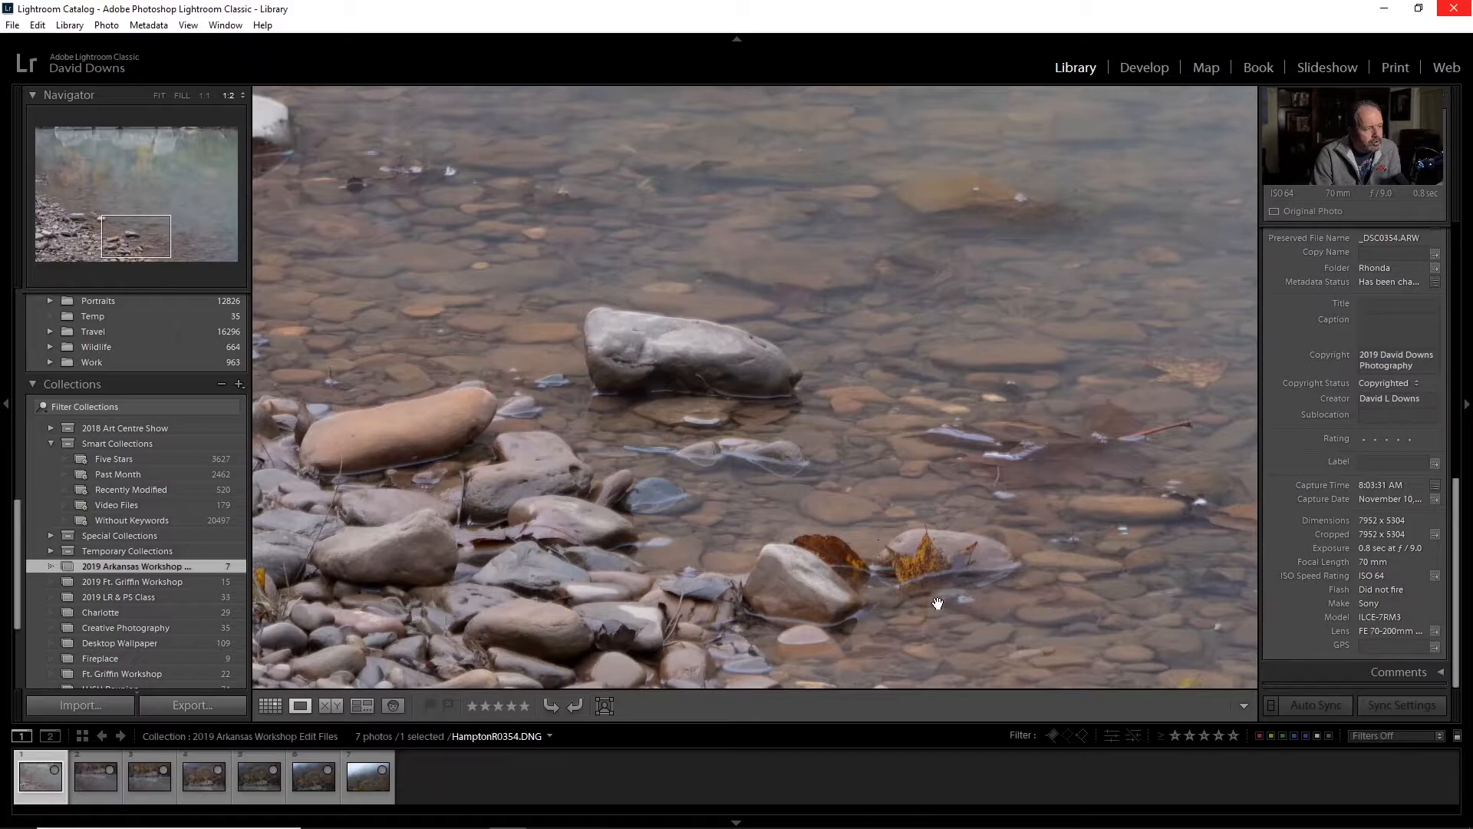
{"action": "left_click_drag", "start_coordinate": [847, 343], "coordinate": [982, 301]}
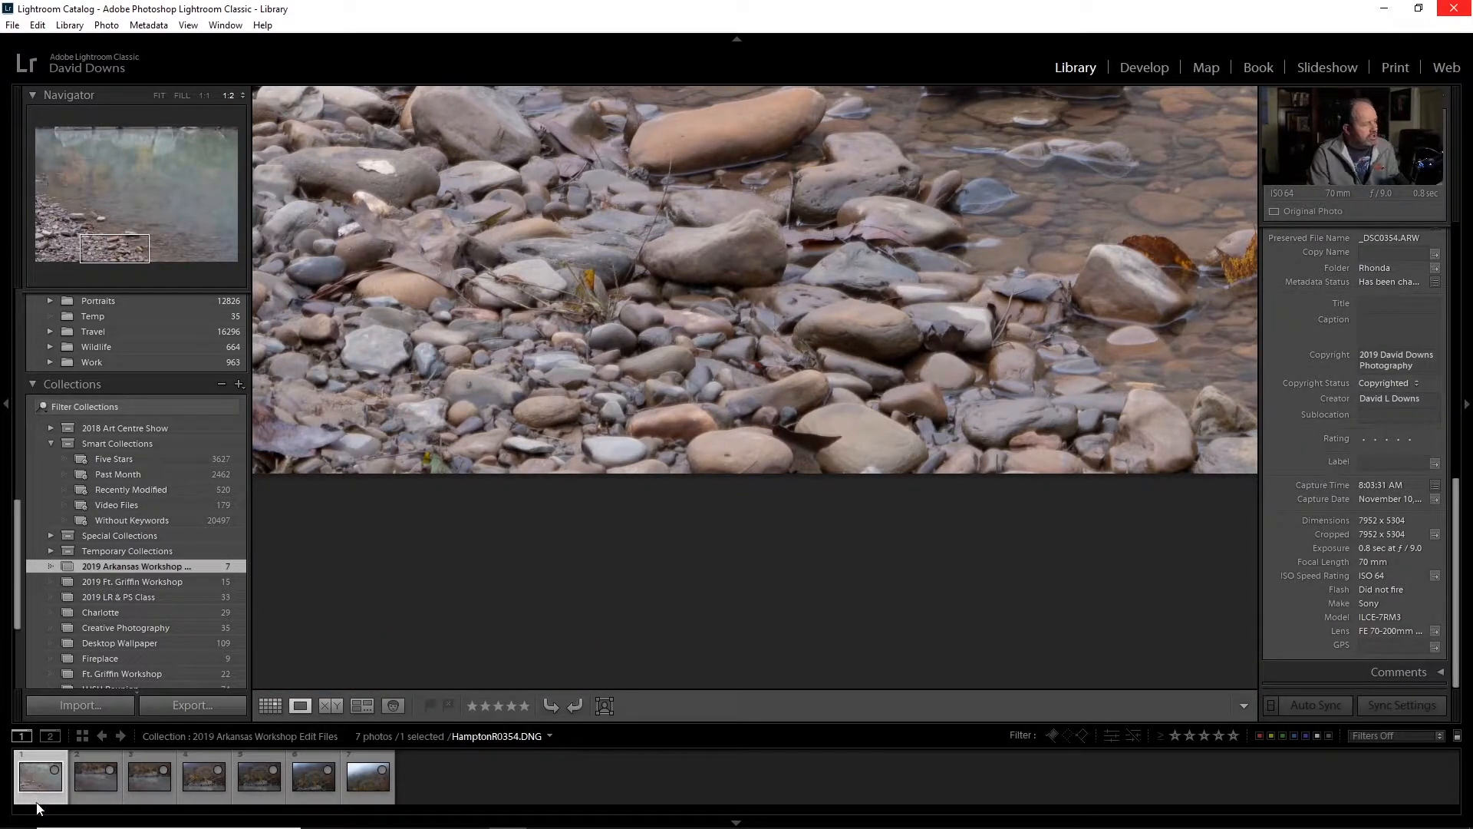
{"action": "key", "text": "1"}
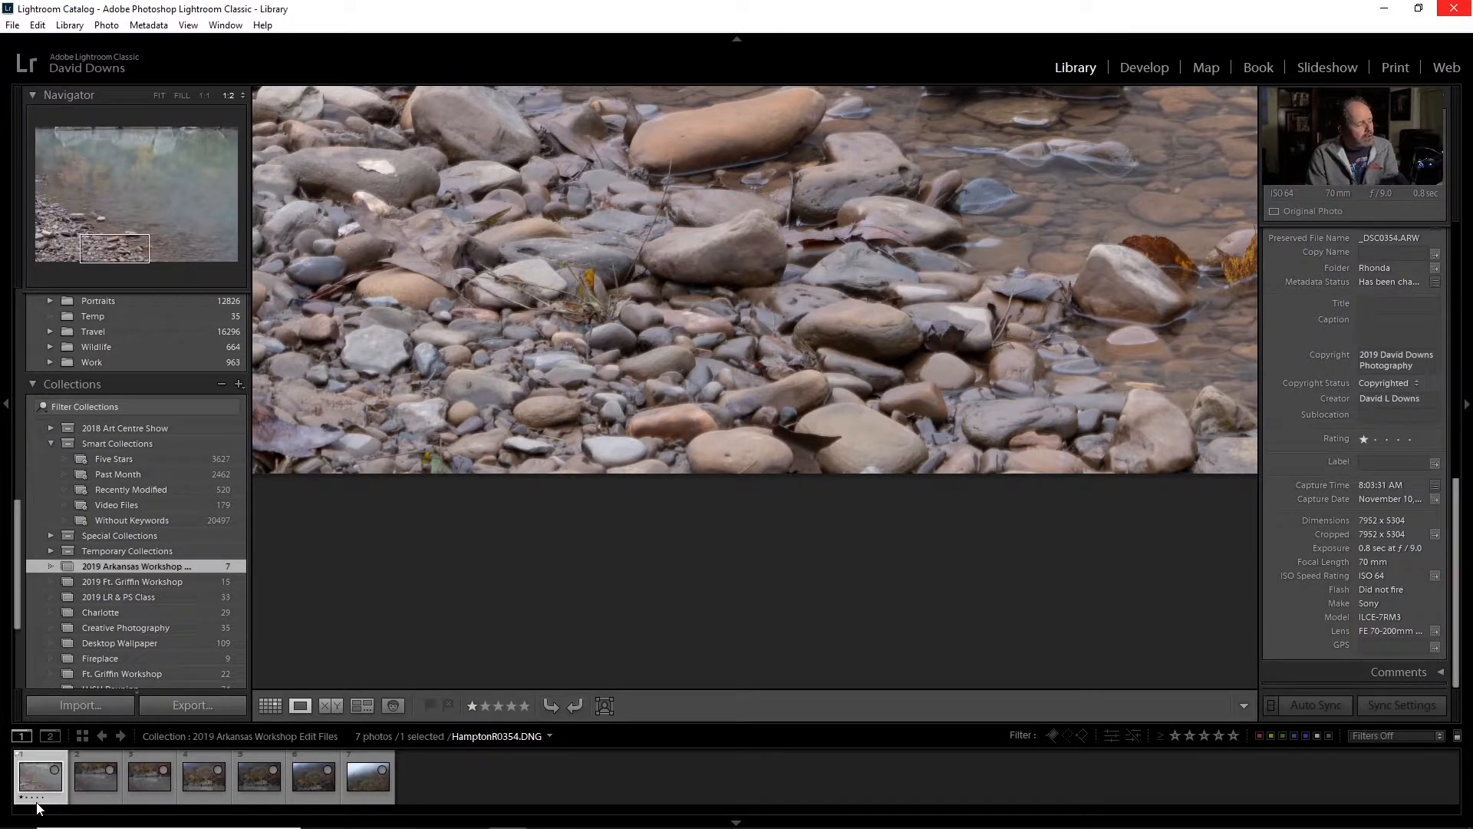
{"action": "key", "text": "1"}
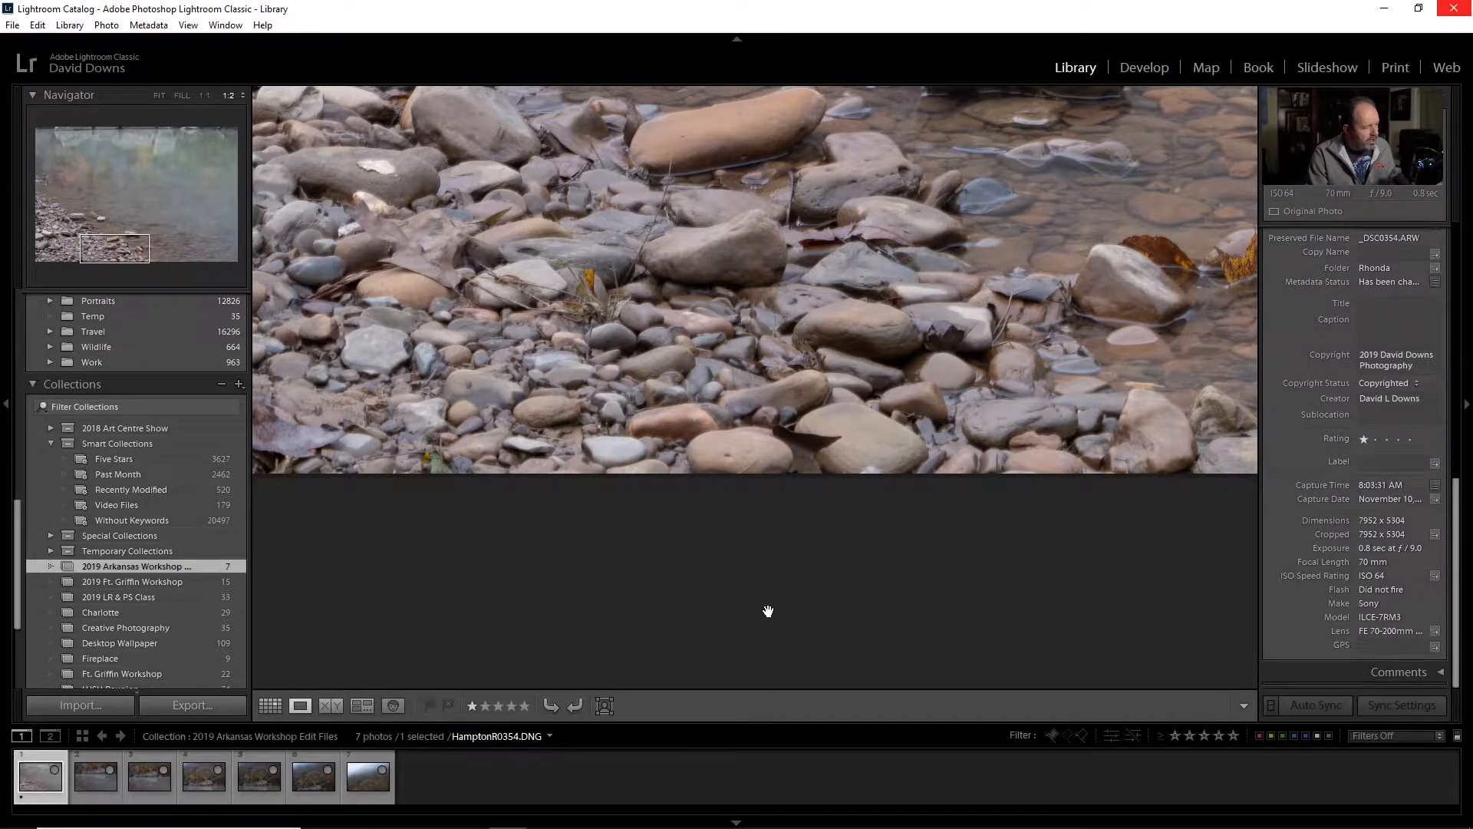
Step: Inspect the boulders and water in the second photo close up and rate it one star
{"action": "key", "text": "Right"}
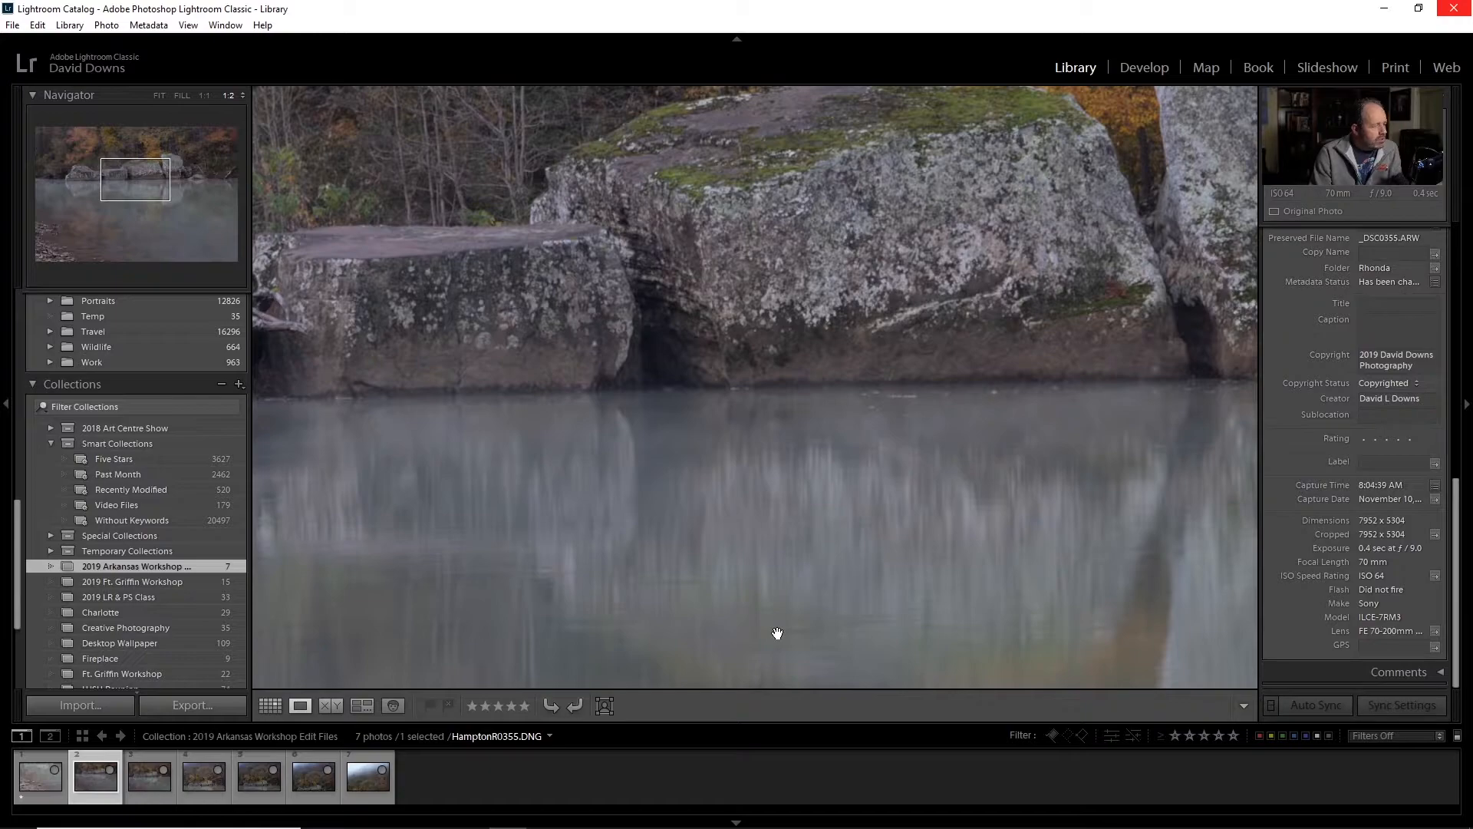
{"action": "left_click_drag", "start_coordinate": [830, 292], "coordinate": [654, 460]}
{"action": "left_click_drag", "start_coordinate": [946, 313], "coordinate": [693, 407]}
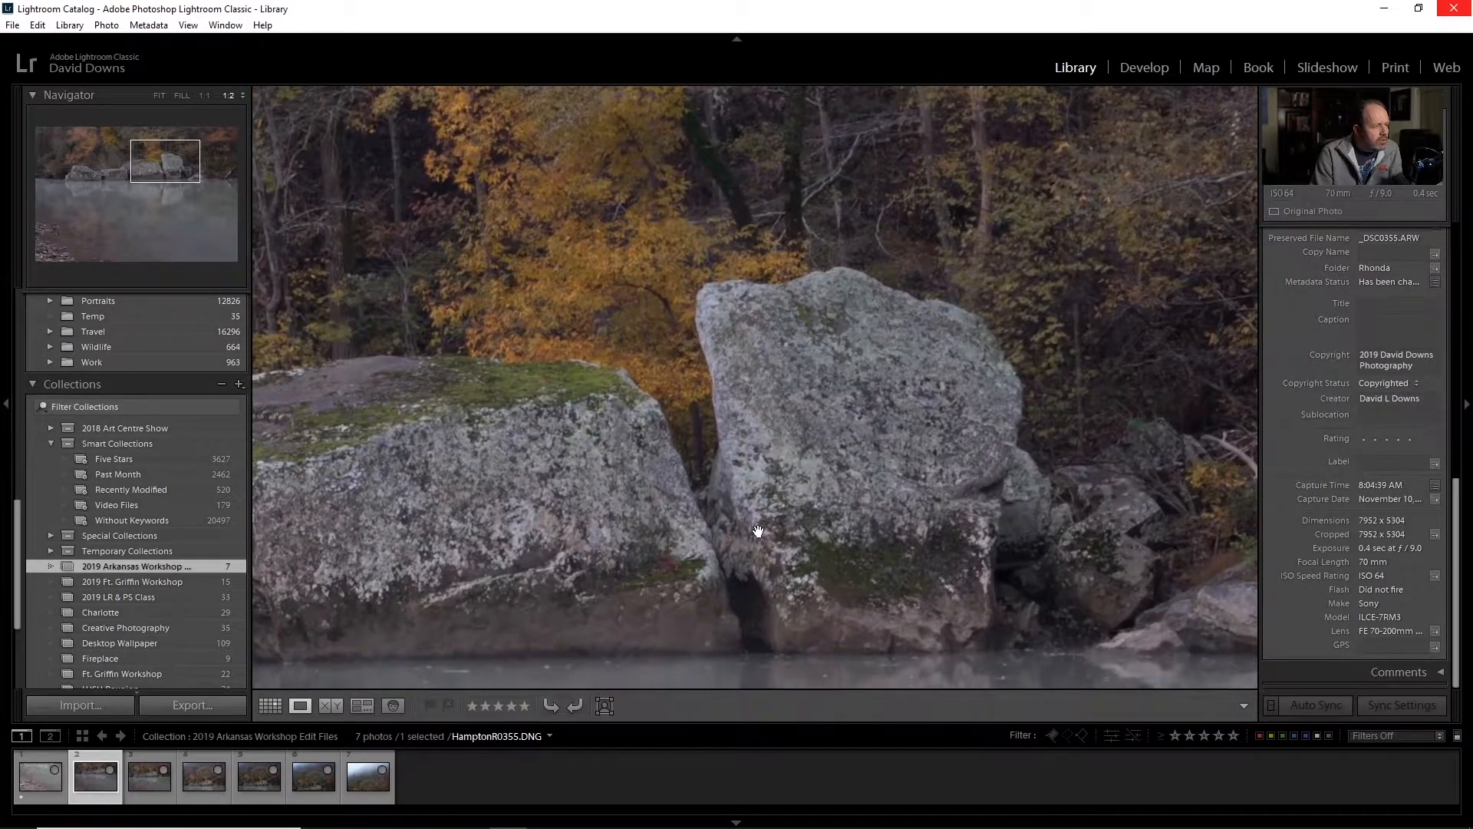
{"action": "left_click_drag", "start_coordinate": [757, 526], "coordinate": [859, 306]}
{"action": "left_click_drag", "start_coordinate": [907, 424], "coordinate": [989, 322]}
{"action": "left_click_drag", "start_coordinate": [565, 246], "coordinate": [868, 198]}
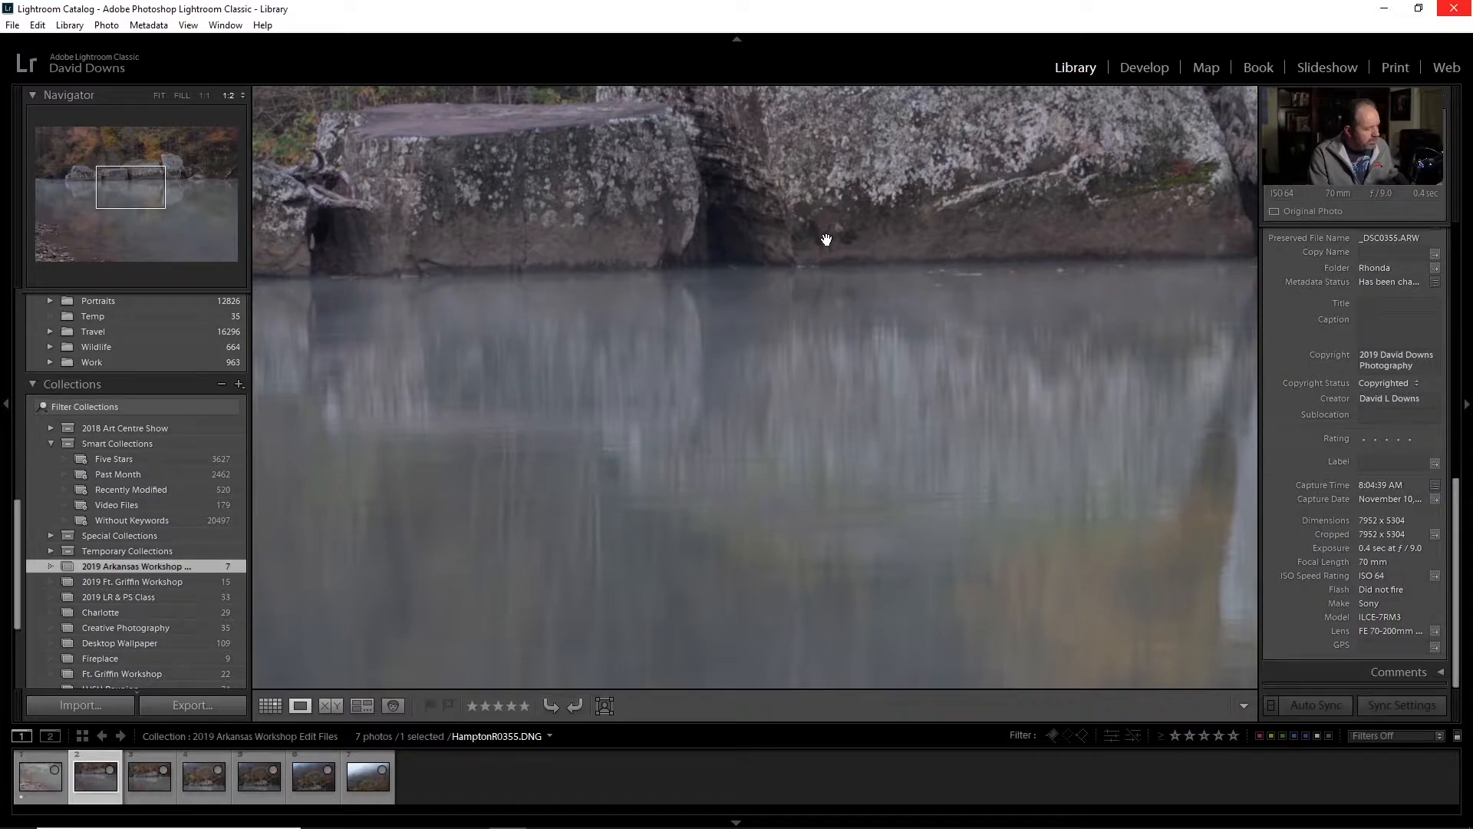
{"action": "key", "text": "1"}
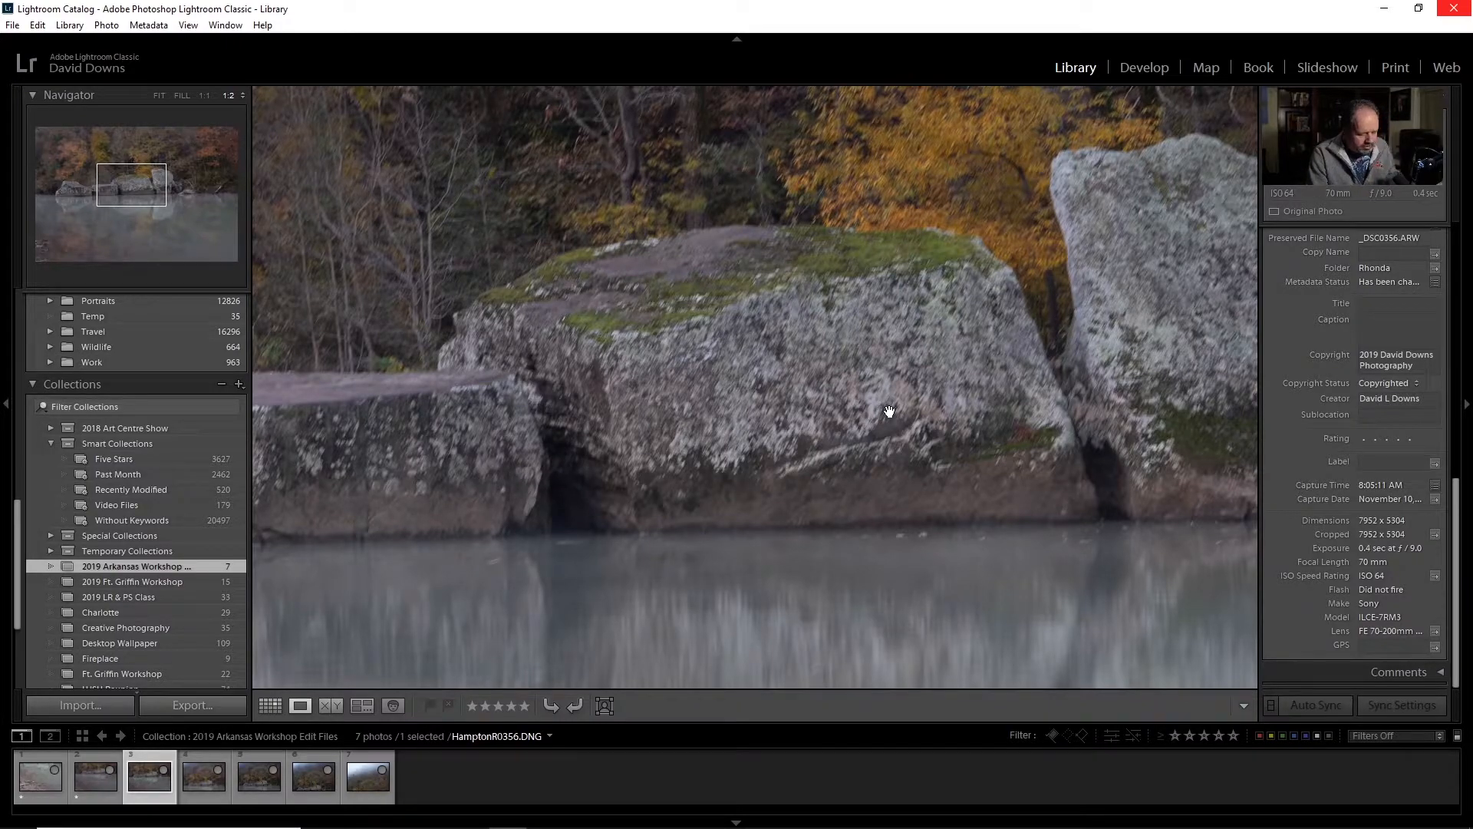
Step: Leave the third photo unrated, then check the boulders in the fourth photo and rate that one star
{"action": "key", "text": "0"}
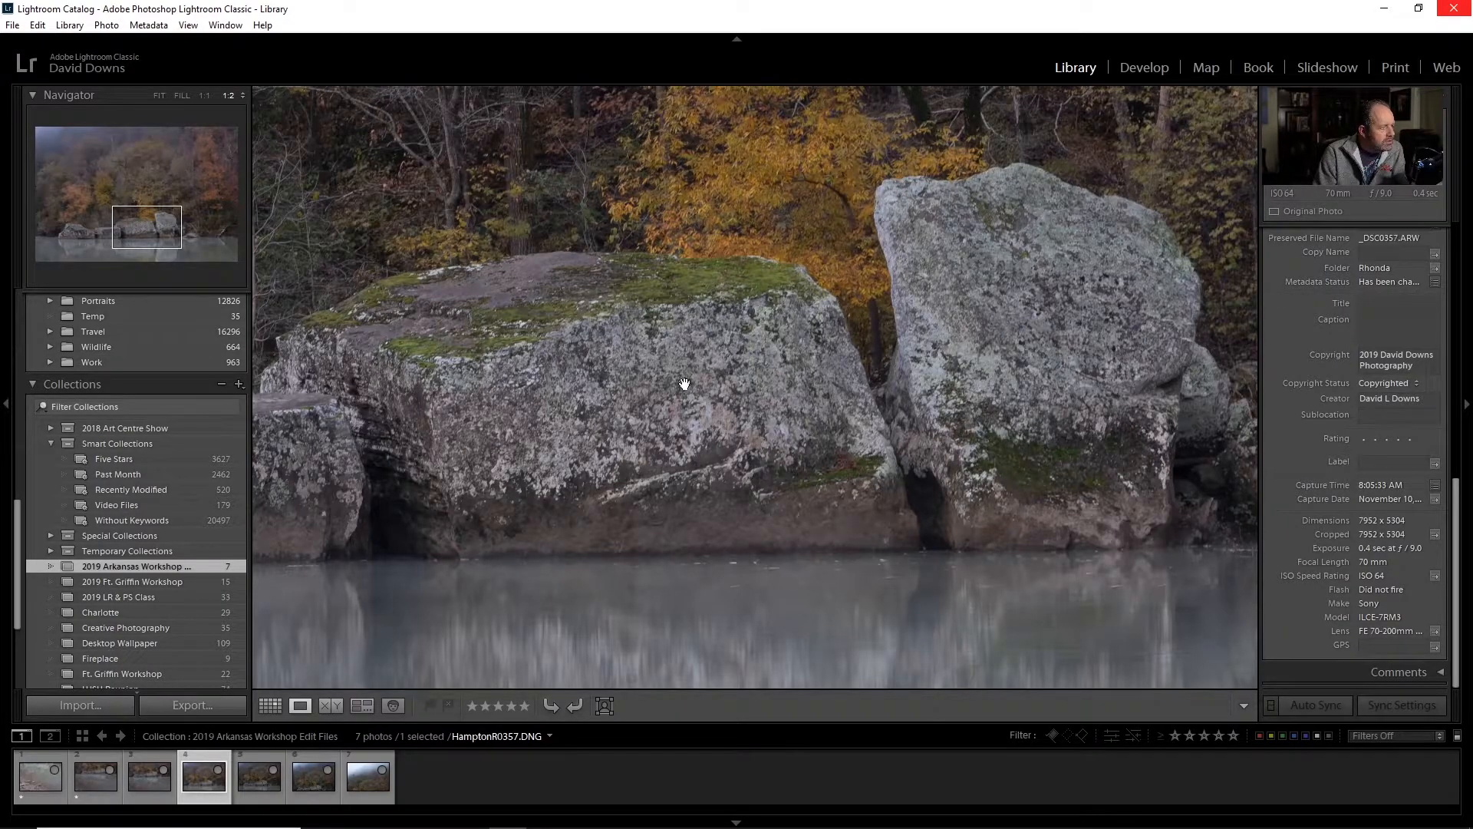
{"action": "left_click_drag", "start_coordinate": [733, 403], "coordinate": [774, 389]}
{"action": "left_click_drag", "start_coordinate": [509, 409], "coordinate": [830, 333]}
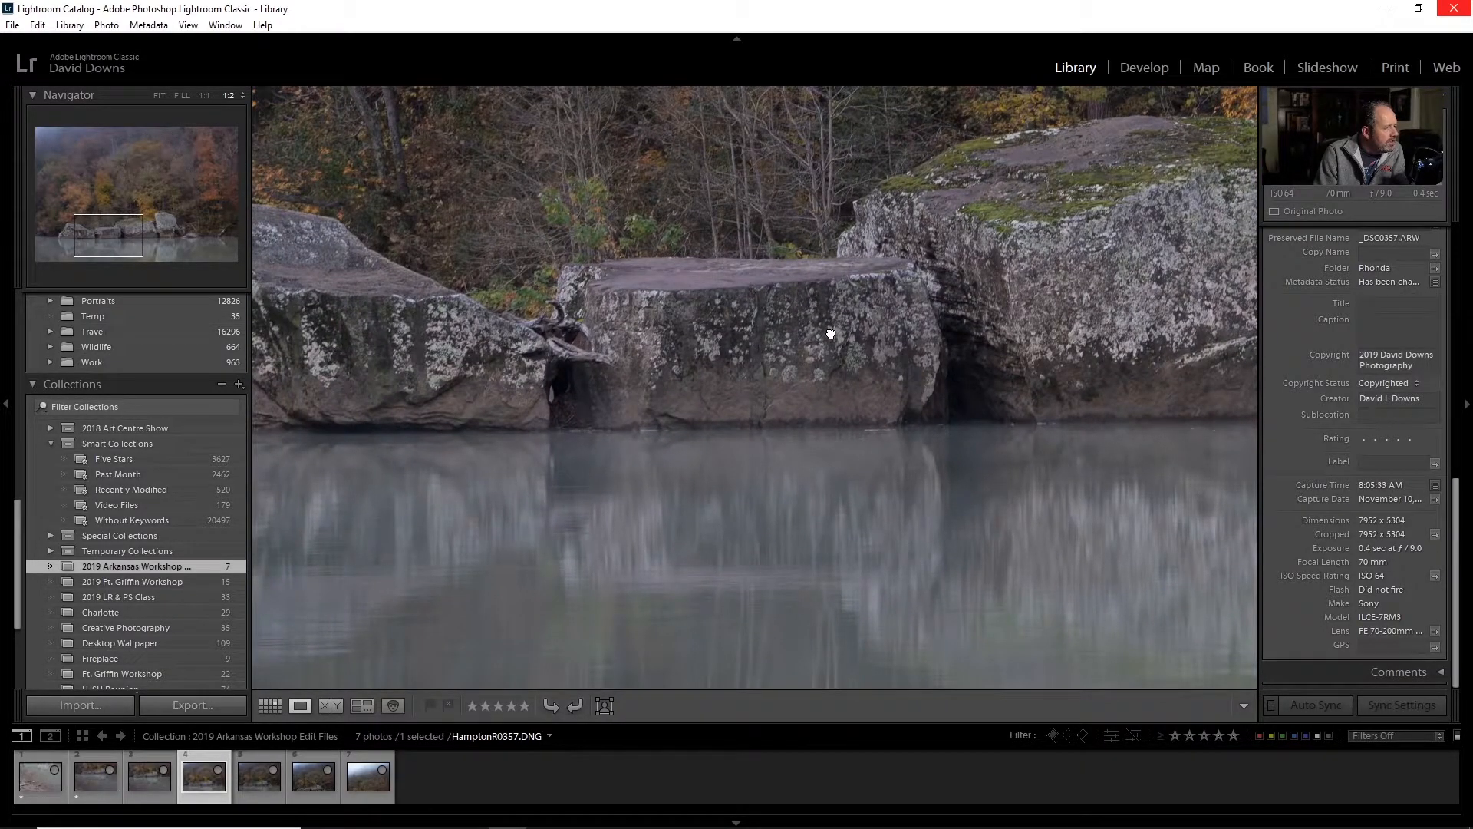
{"action": "left_click_drag", "start_coordinate": [830, 334], "coordinate": [795, 348]}
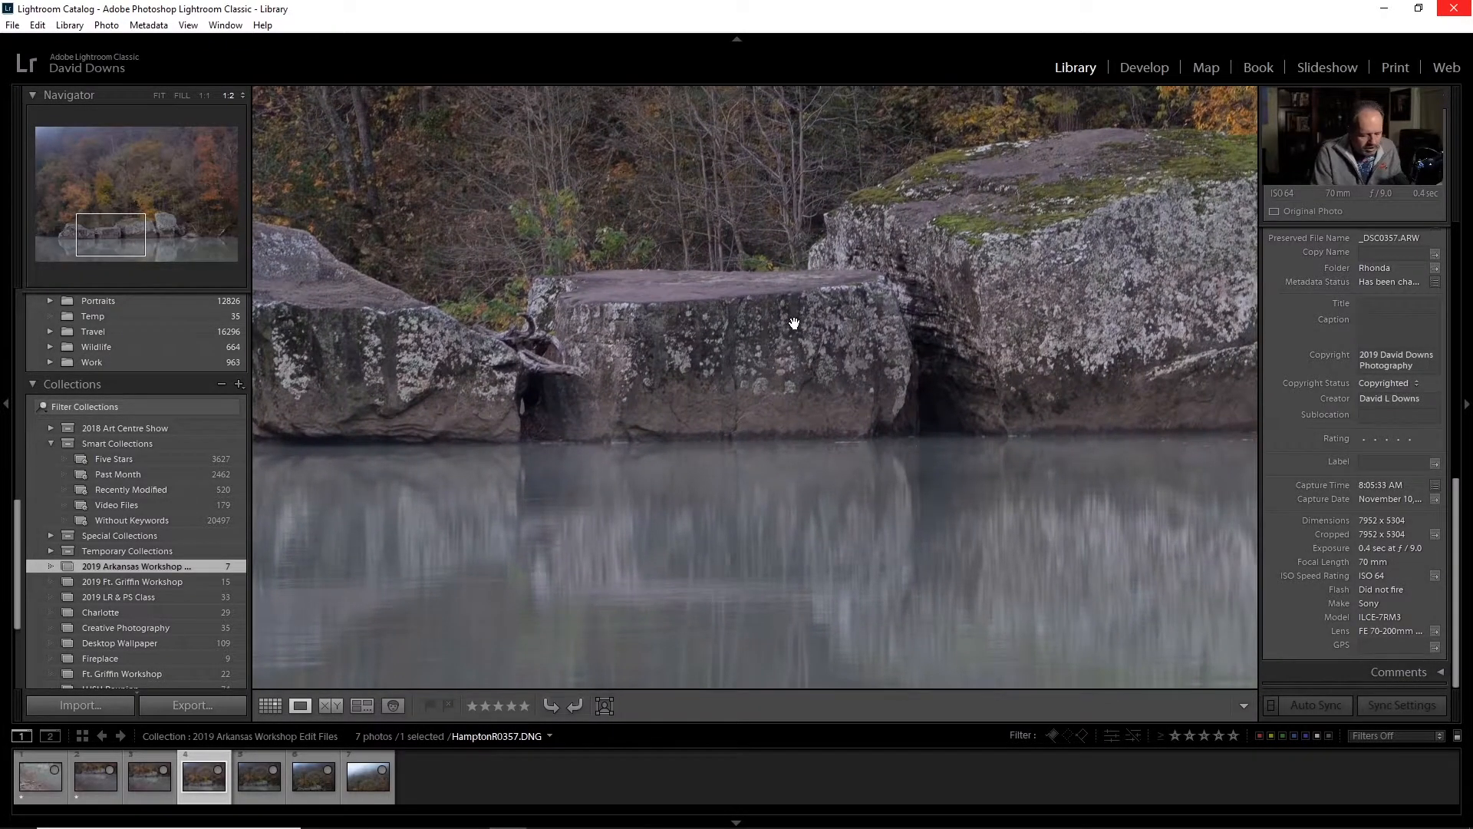
{"action": "key", "text": "1"}
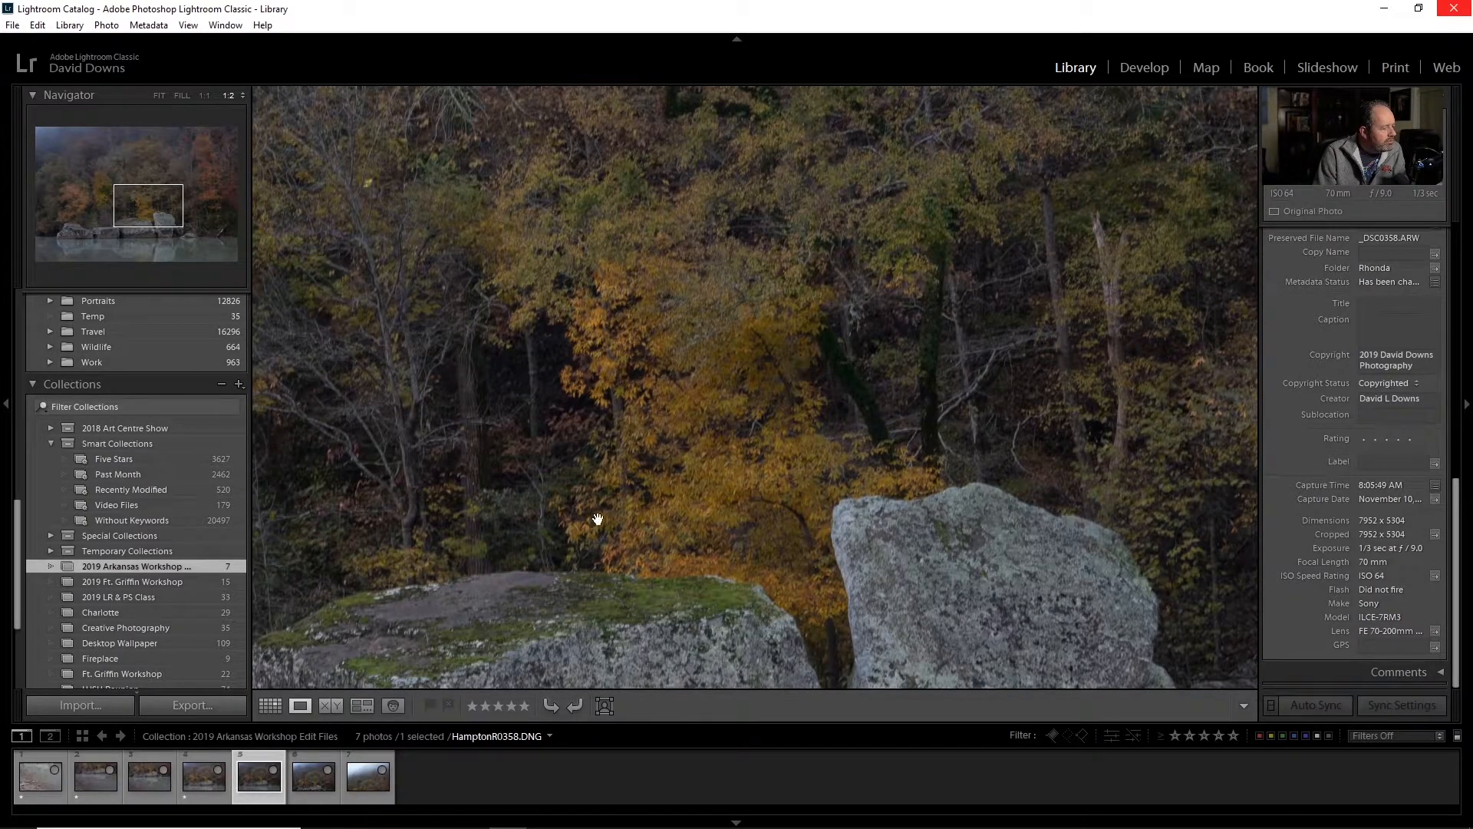
Step: Check the boulders in the fifth photo and rate both the fifth and sixth photos one star
{"action": "left_click_drag", "start_coordinate": [867, 369], "coordinate": [737, 148]}
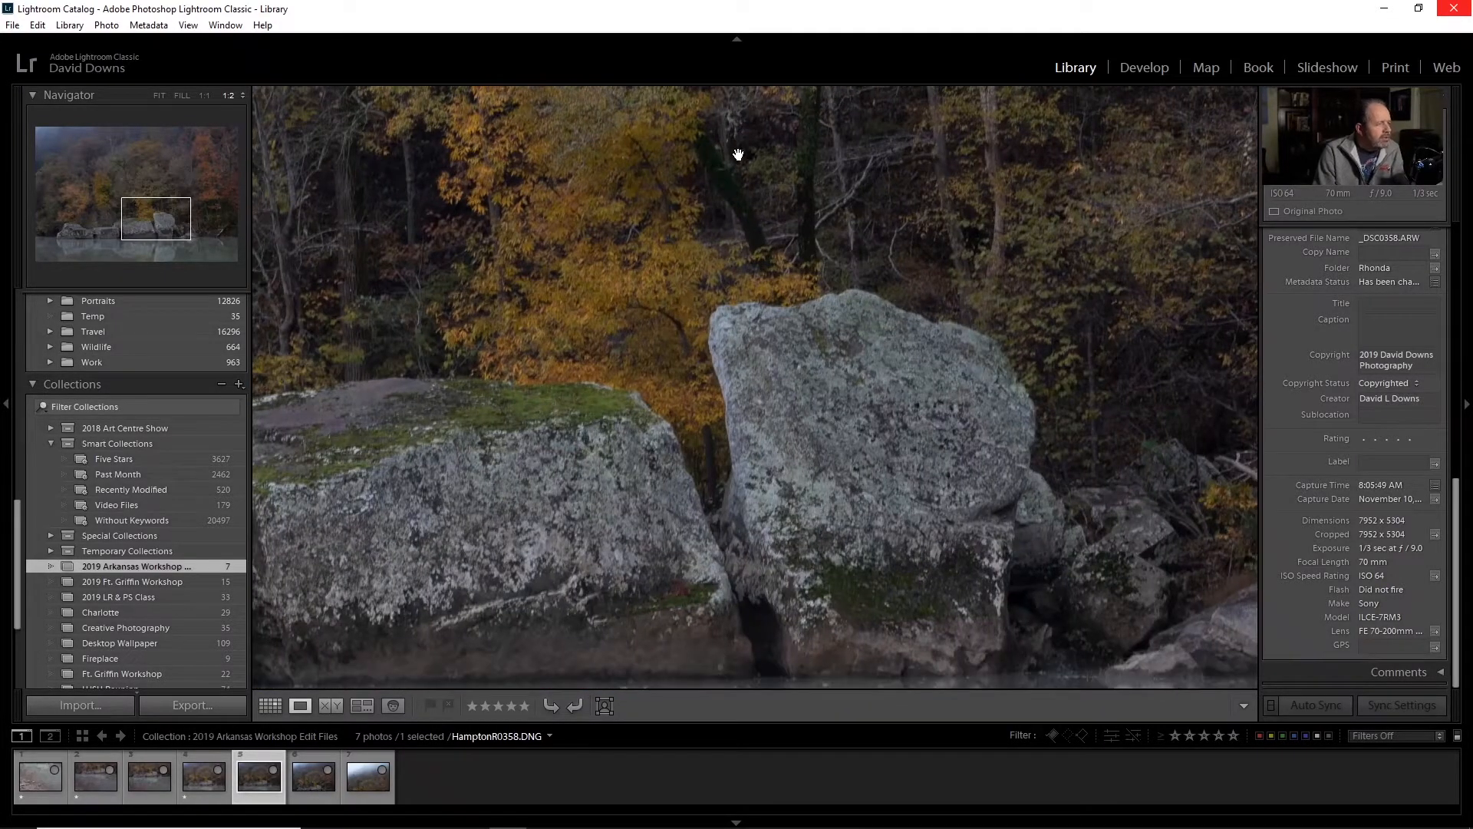
{"action": "key", "text": "1"}
{"action": "key", "text": "Right"}
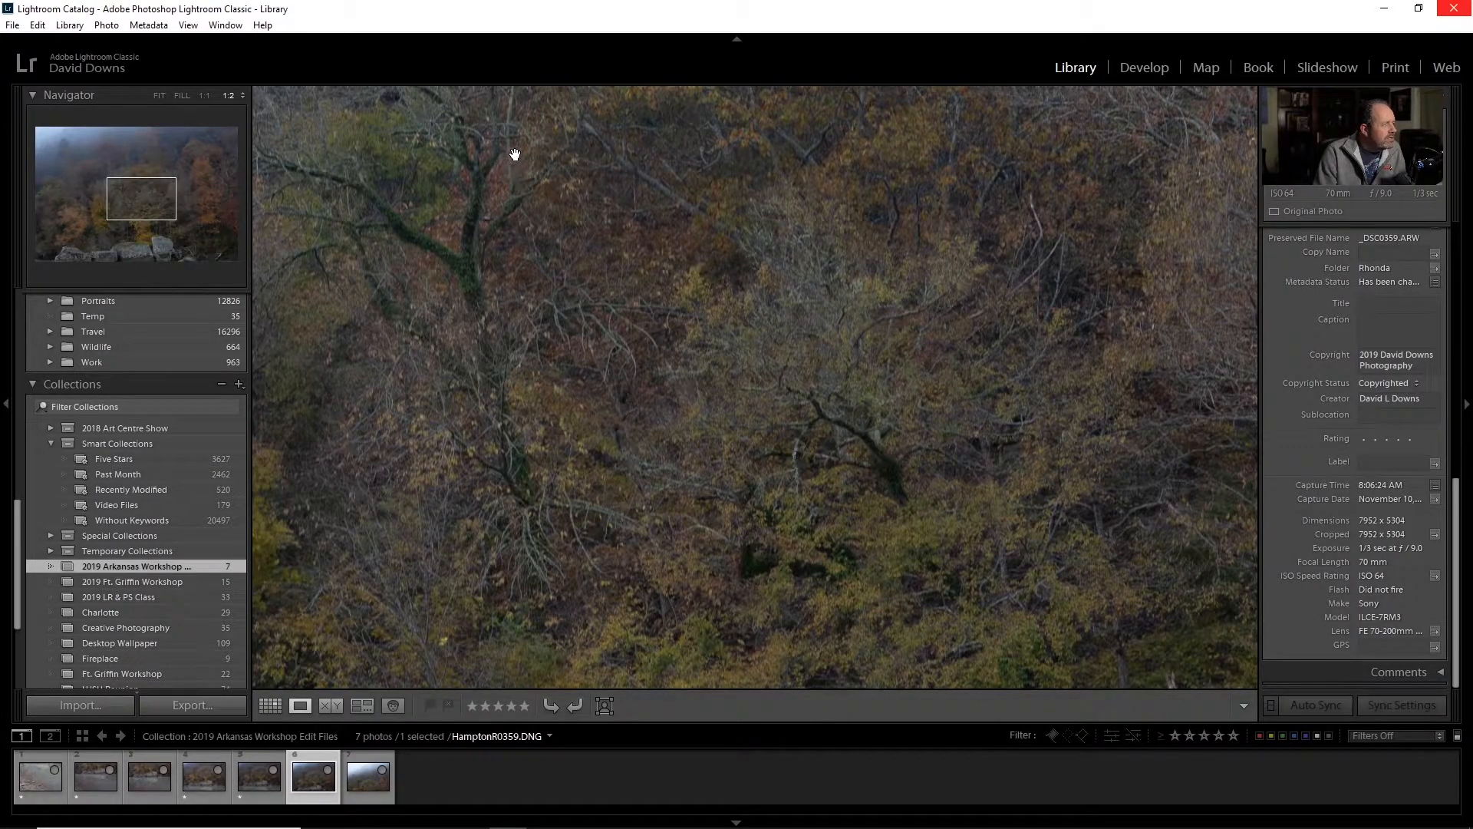
{"action": "key", "text": "1"}
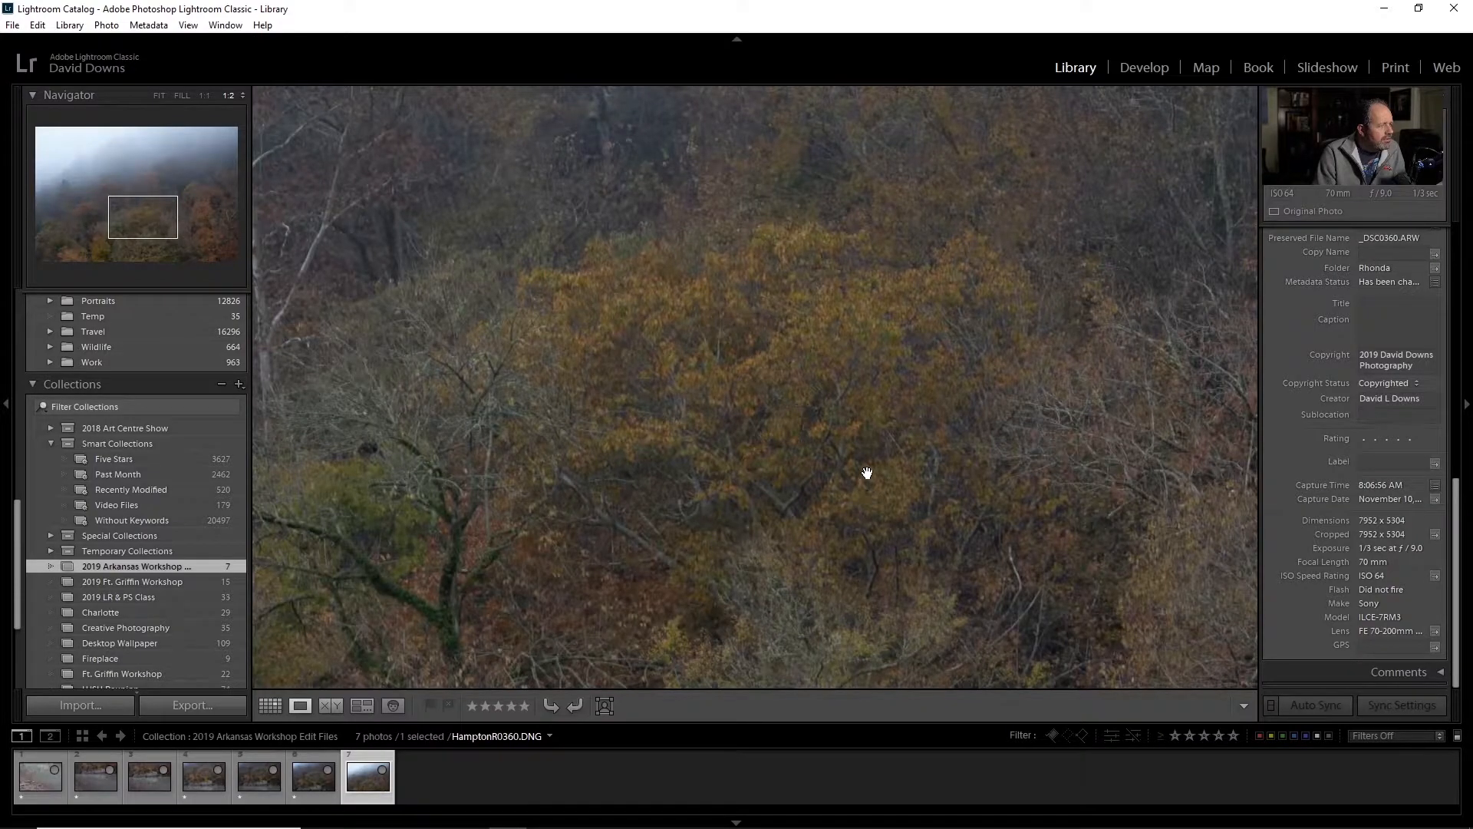
Step: Inspect the foggy treetops in the seventh photo close up and rate it one star
{"action": "left_click_drag", "start_coordinate": [750, 338], "coordinate": [872, 605]}
{"action": "left_click_drag", "start_coordinate": [803, 205], "coordinate": [782, 437]}
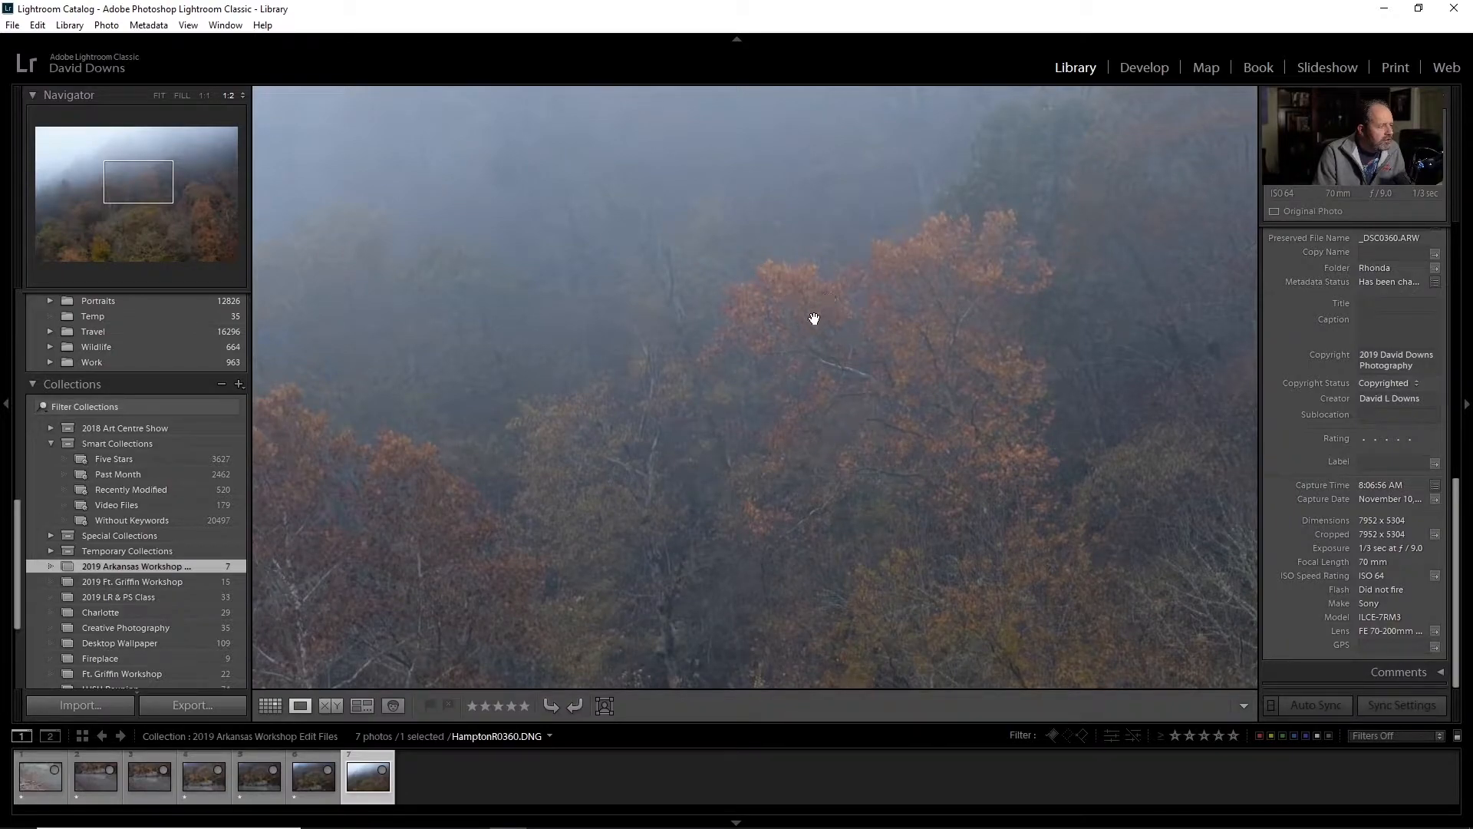
{"action": "key", "text": "1"}
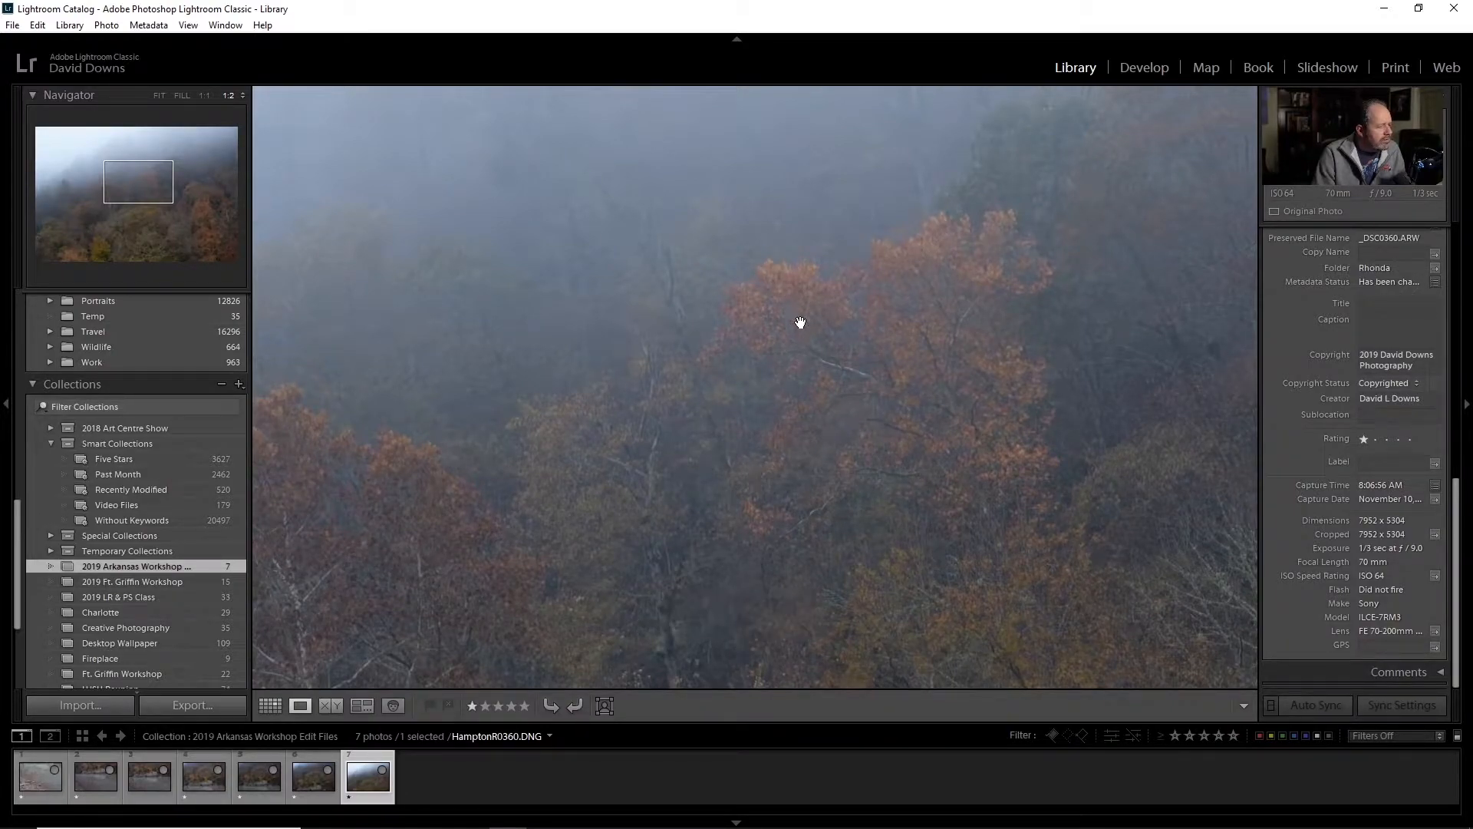
Step: Show the collection as a thumbnail grid and remove the unrated third photo from it
{"action": "left_click", "coordinate": [269, 706]}
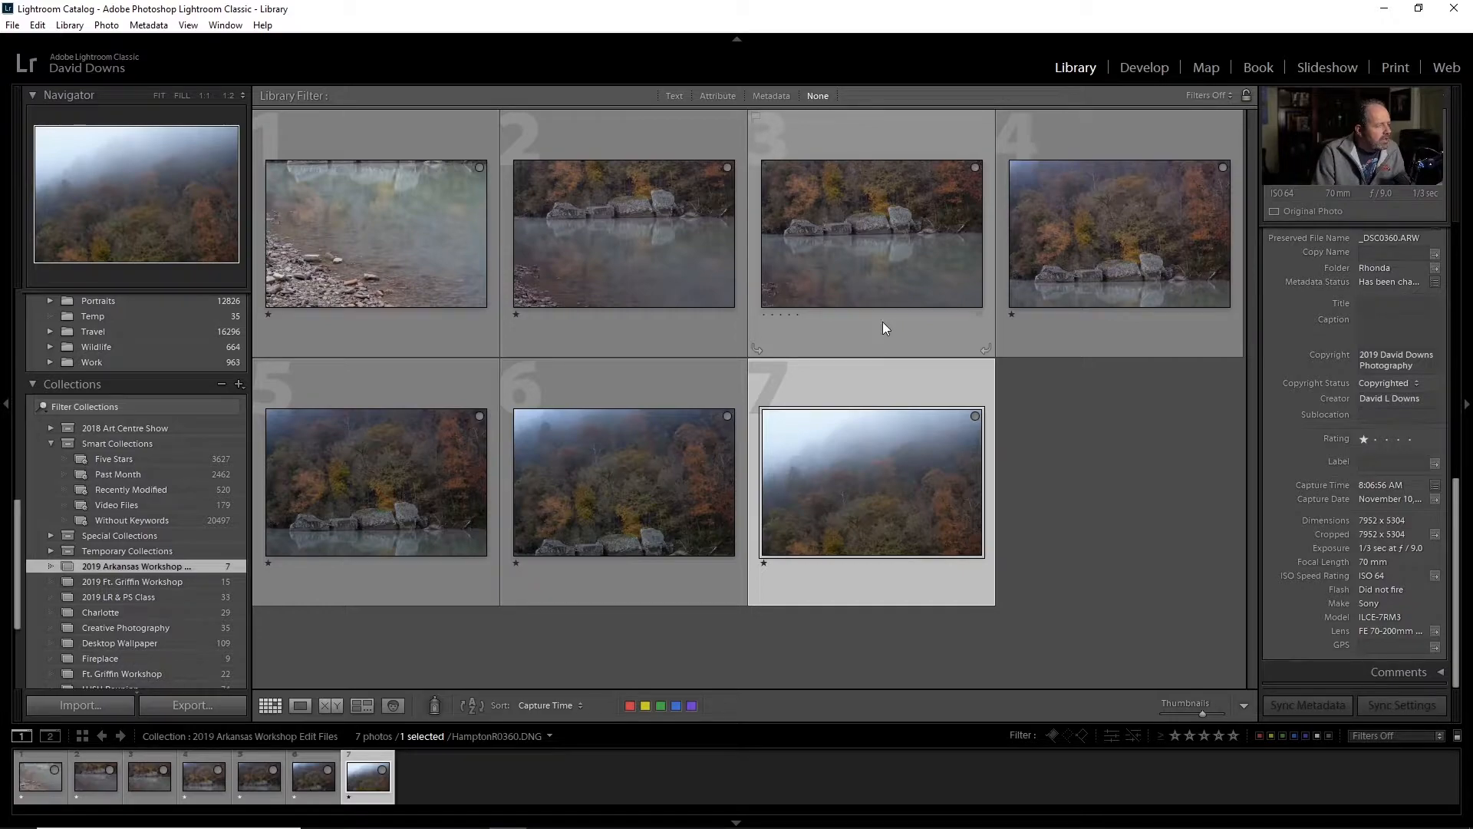
{"action": "left_click", "coordinate": [976, 168]}
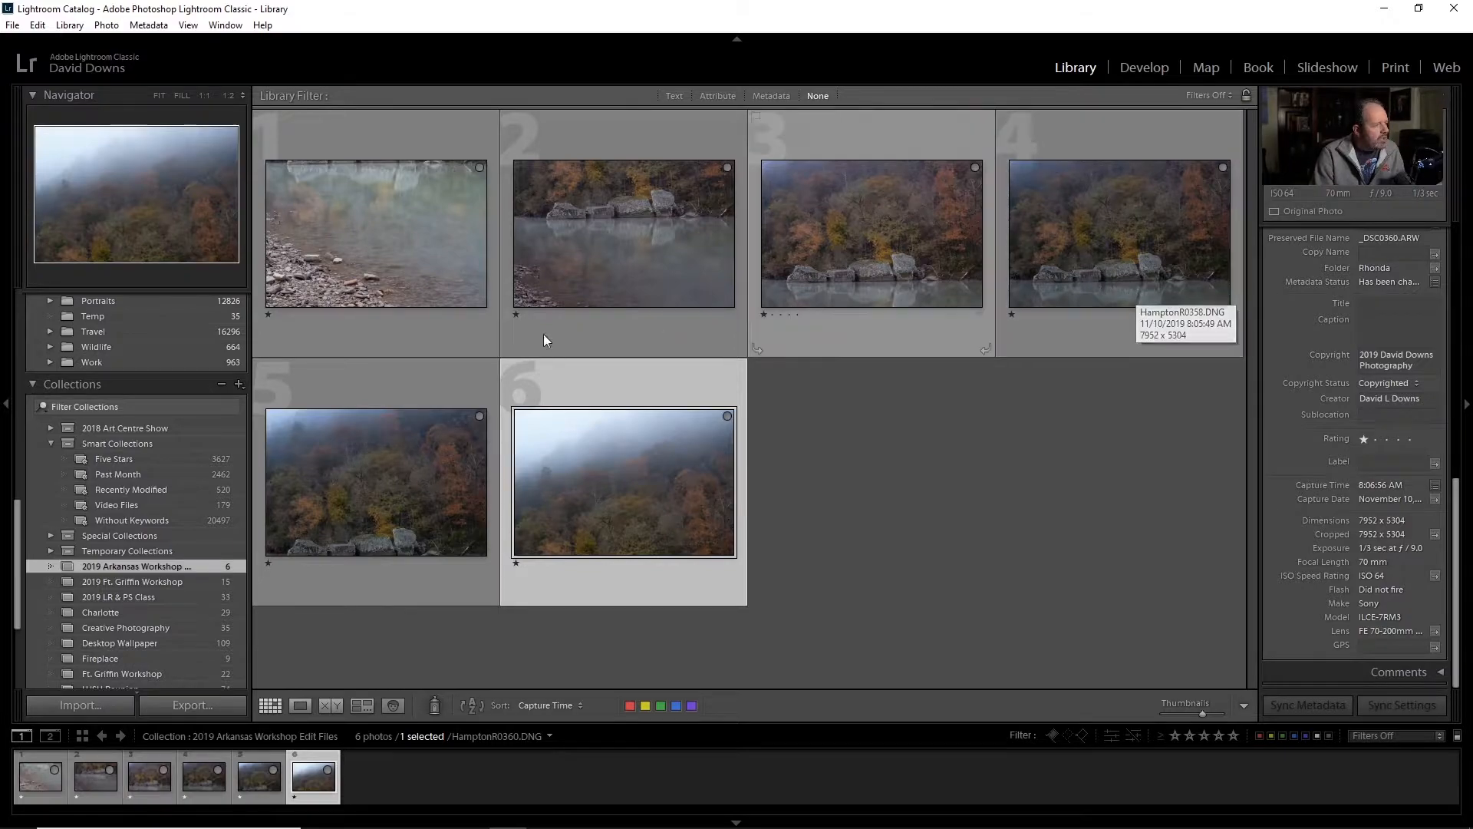
Step: Select all six remaining photos and open them in the Develop module with the whole image fitted to the view
{"action": "left_click", "coordinate": [361, 333]}
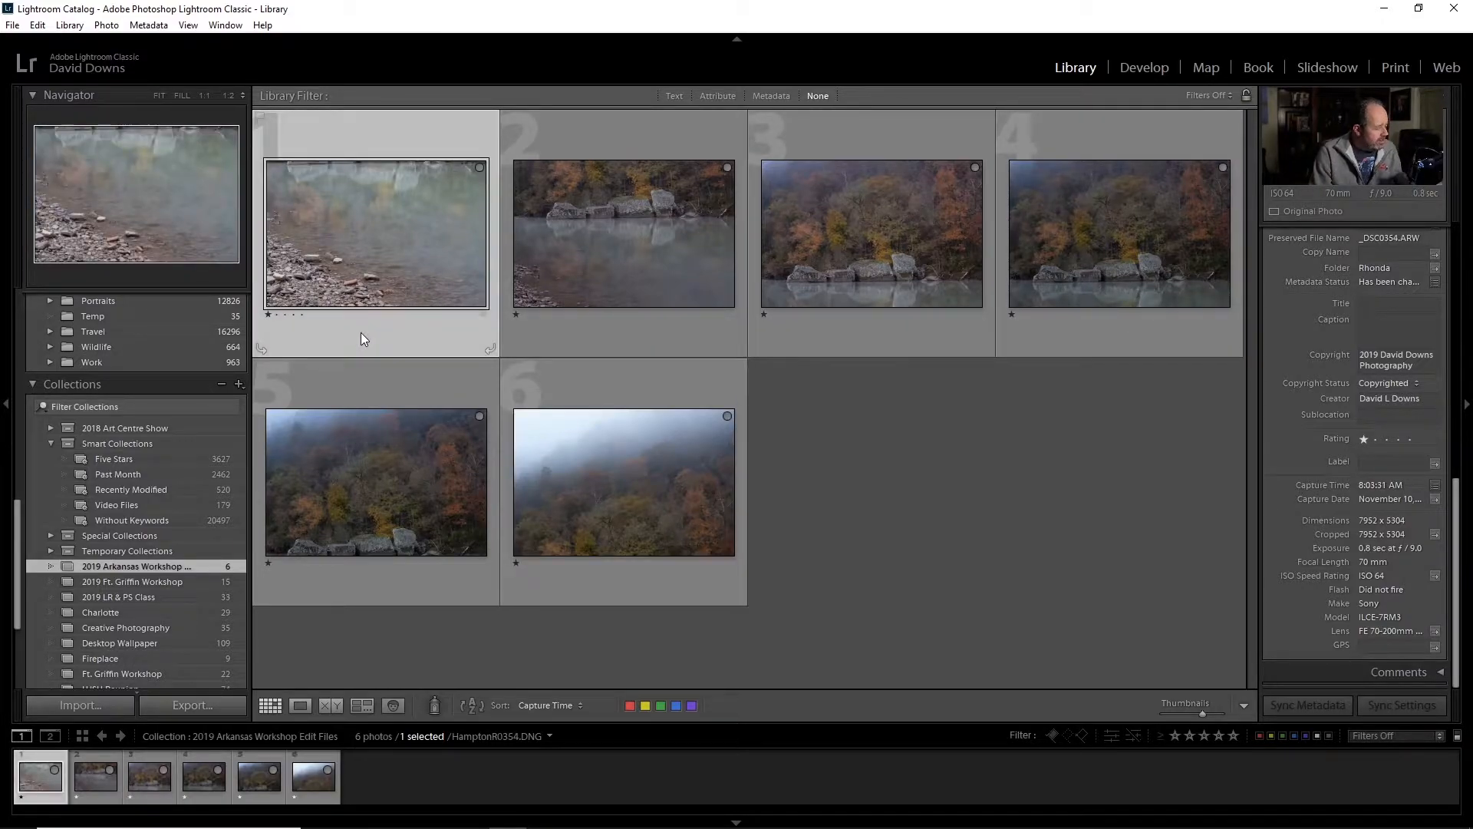
{"action": "key", "text": "ctrl+a"}
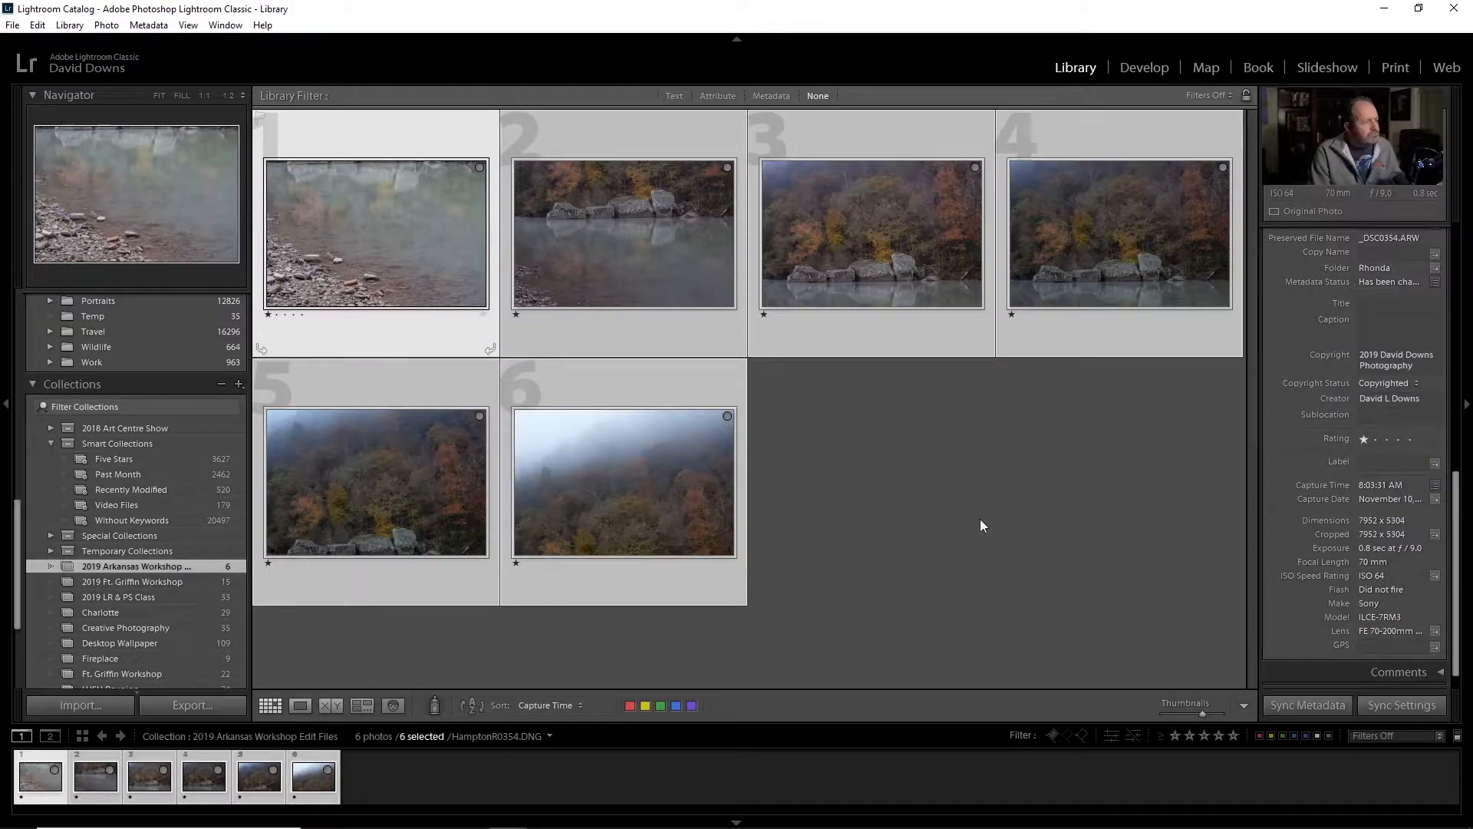
{"action": "left_click", "coordinate": [1138, 71]}
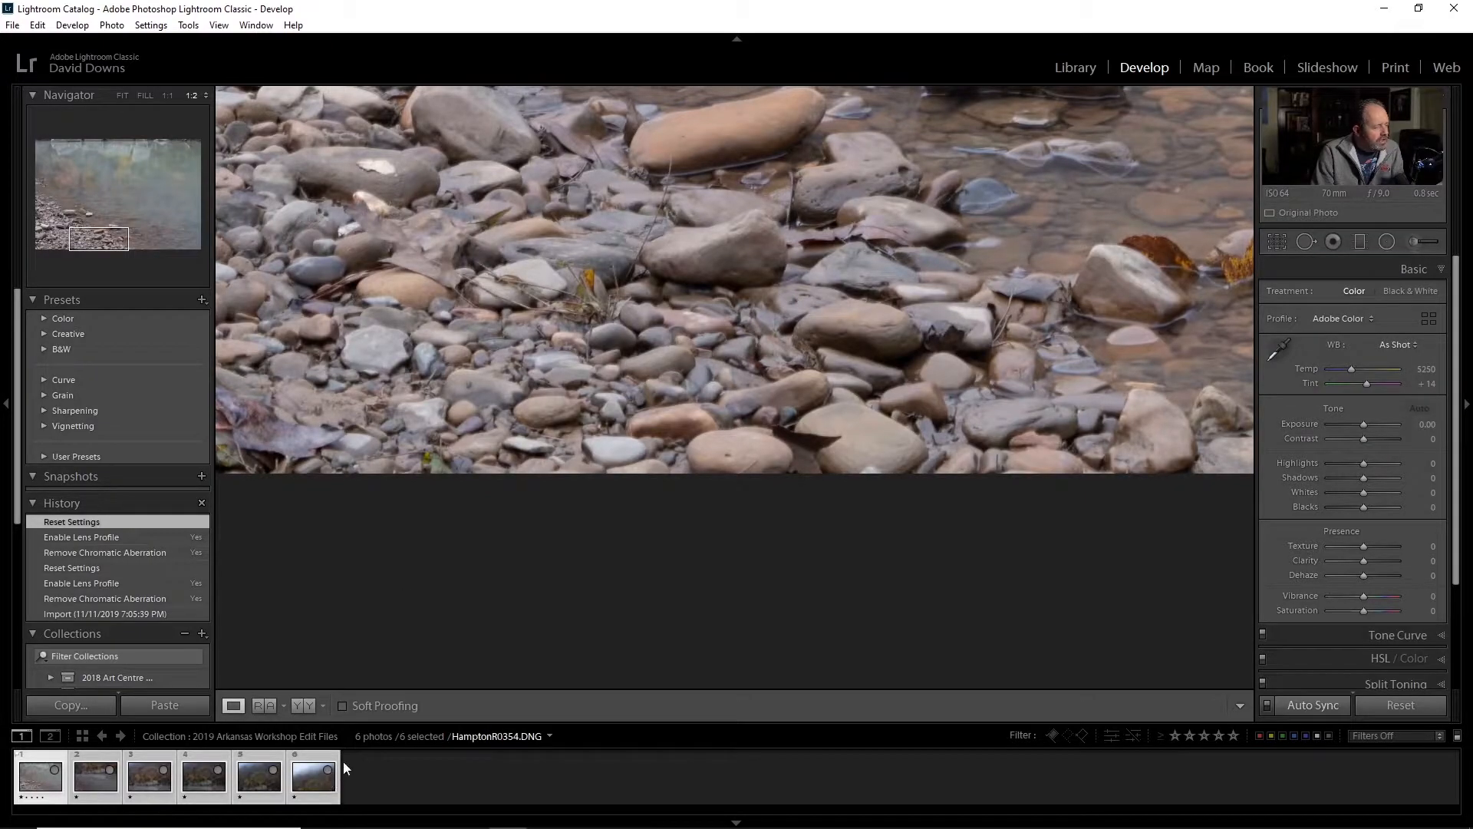
{"action": "scroll", "coordinate": [812, 426], "scroll_direction": "up", "scroll_amount": 10}
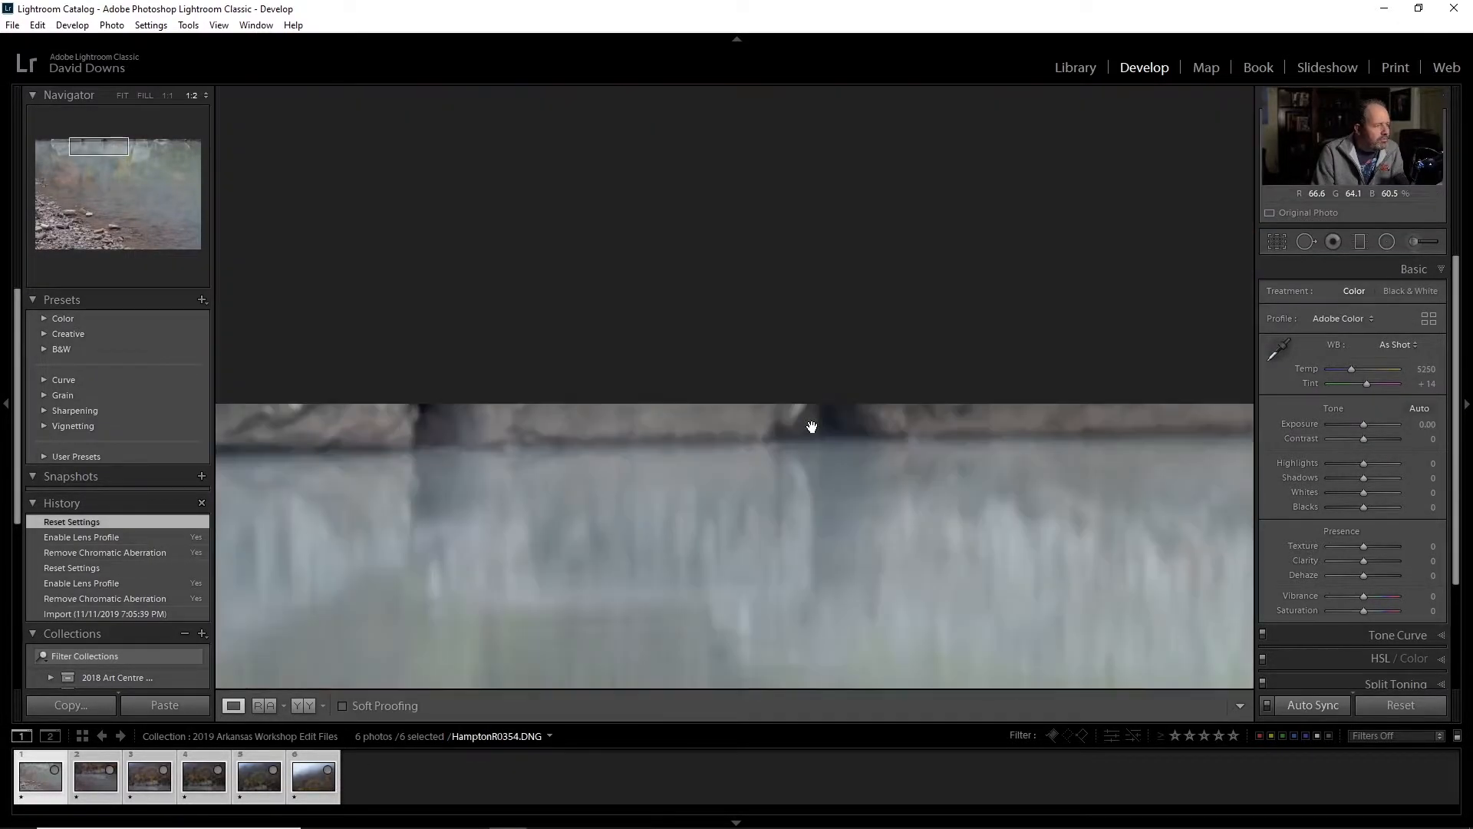
{"action": "scroll", "coordinate": [812, 427], "scroll_direction": "down", "scroll_amount": 10}
{"action": "scroll", "coordinate": [807, 430], "scroll_direction": "up", "scroll_amount": 3}
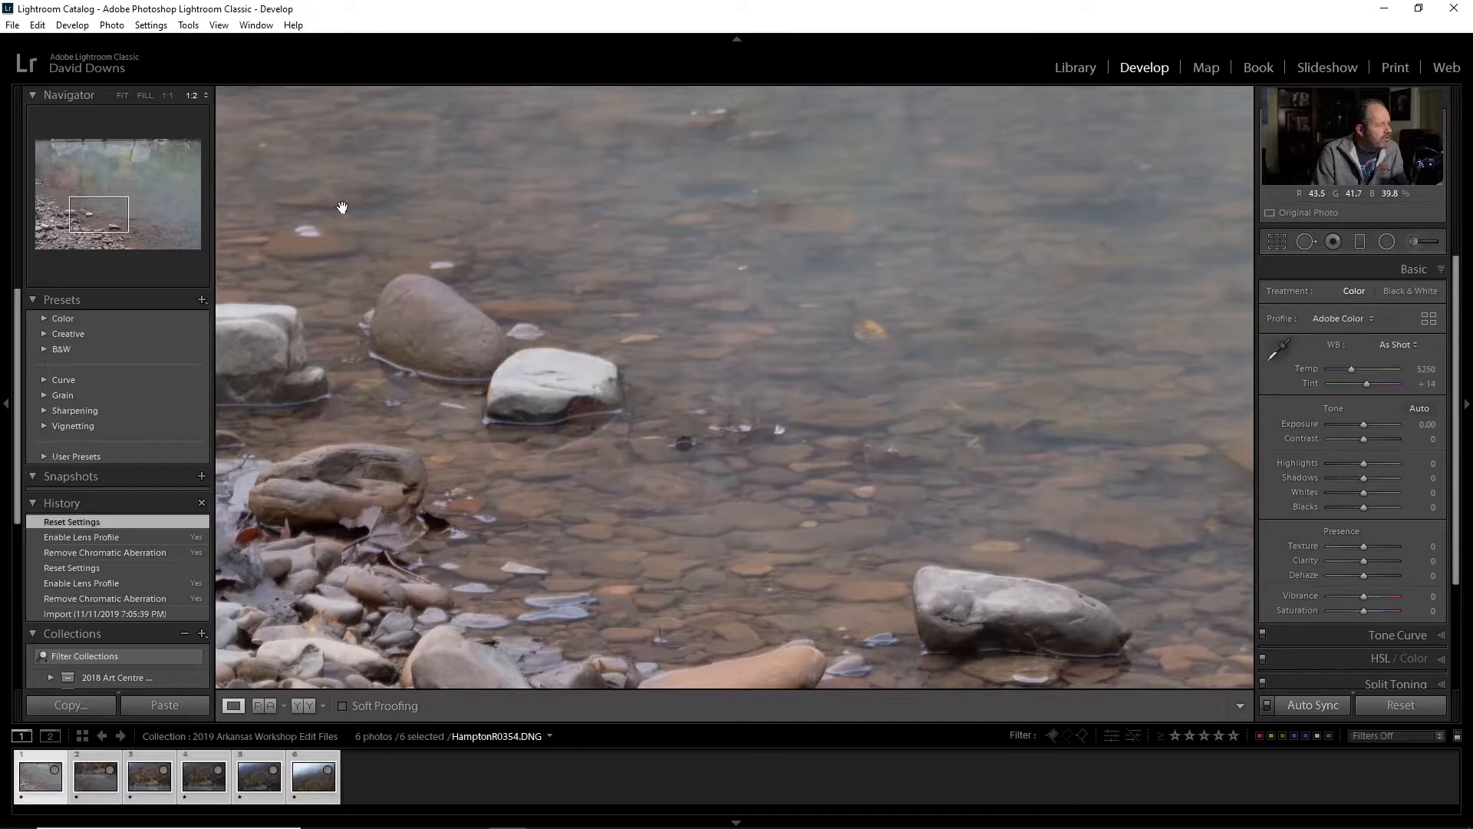
{"action": "left_click", "coordinate": [122, 96]}
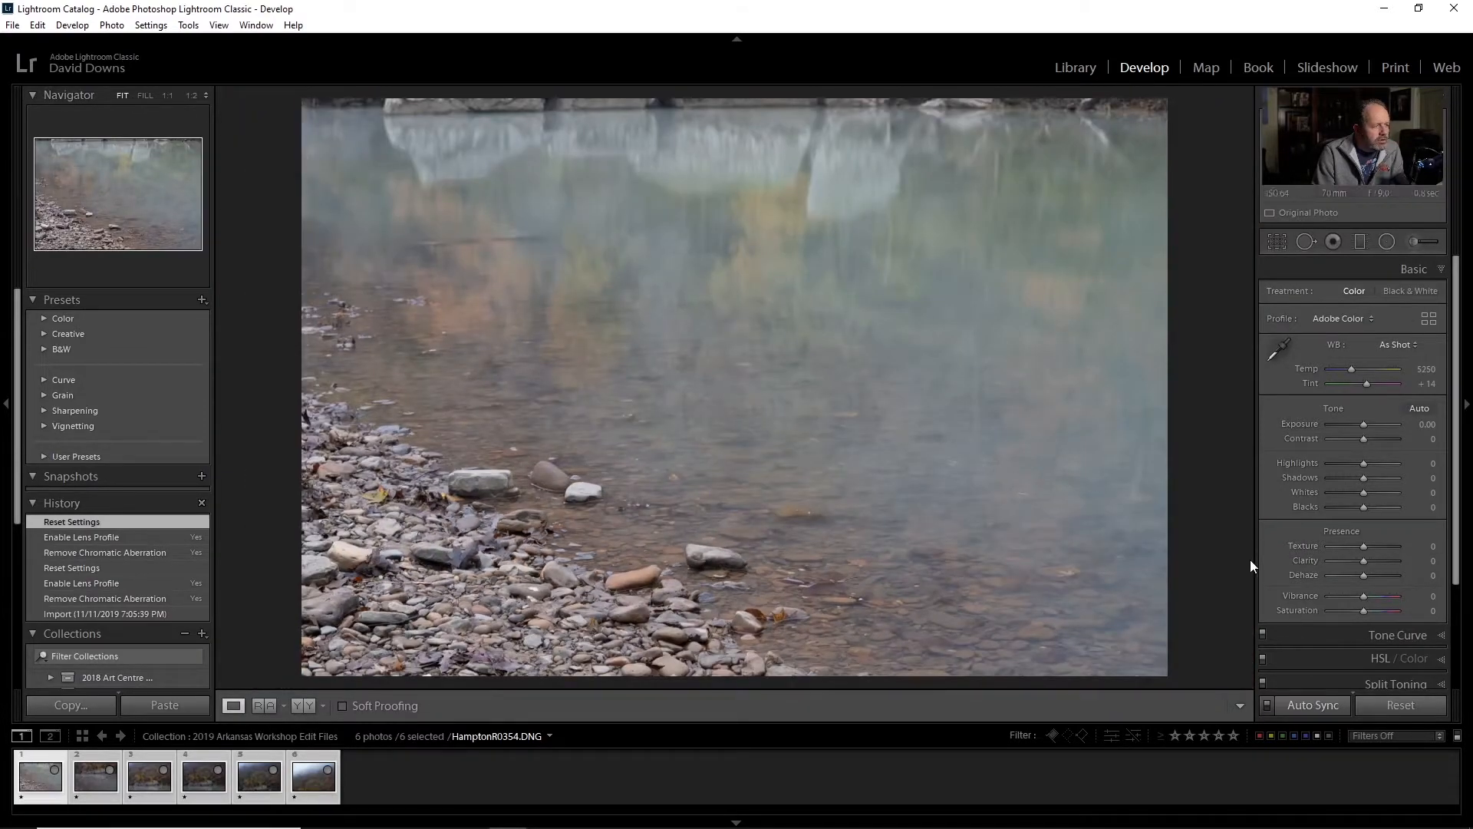
Step: Enable Remove Chromatic Aberration and Enable Profile Corrections in the lens corrections for all six selected photos
{"action": "scroll", "coordinate": [1358, 568], "scroll_direction": "down", "scroll_amount": 3}
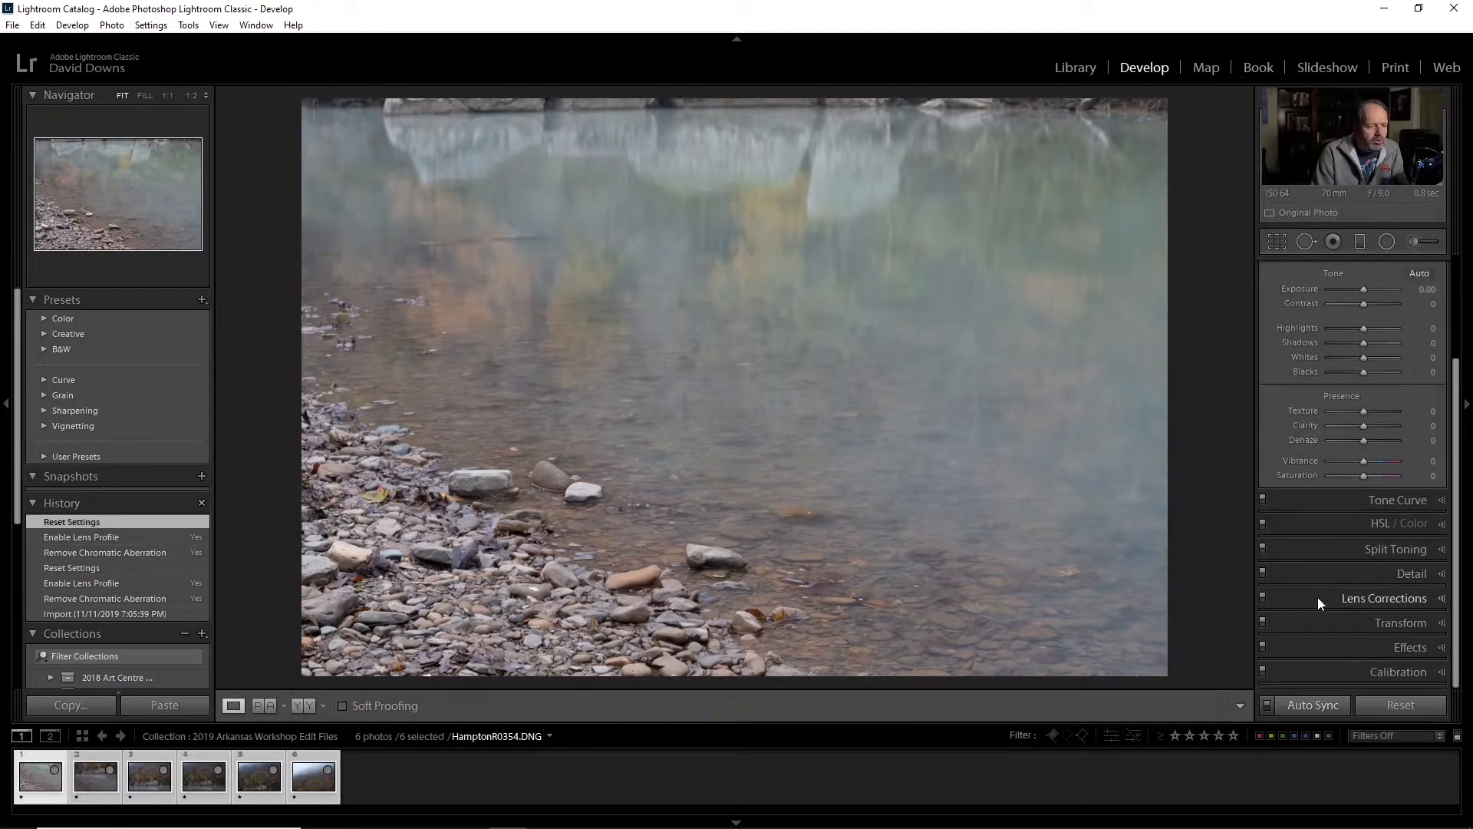
{"action": "left_click", "coordinate": [1318, 598]}
{"action": "left_click", "coordinate": [1272, 389]}
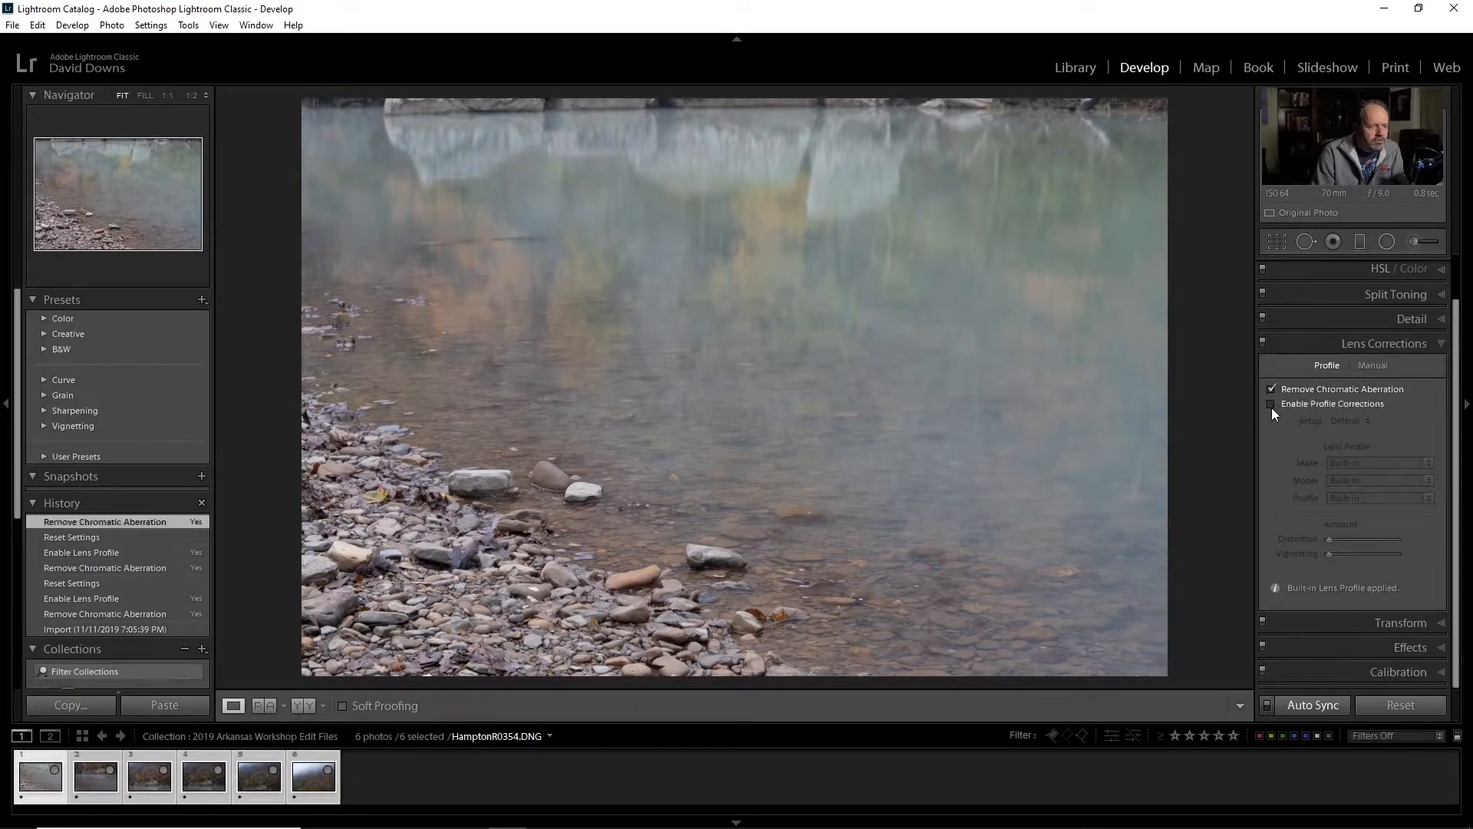
{"action": "left_click", "coordinate": [1270, 404]}
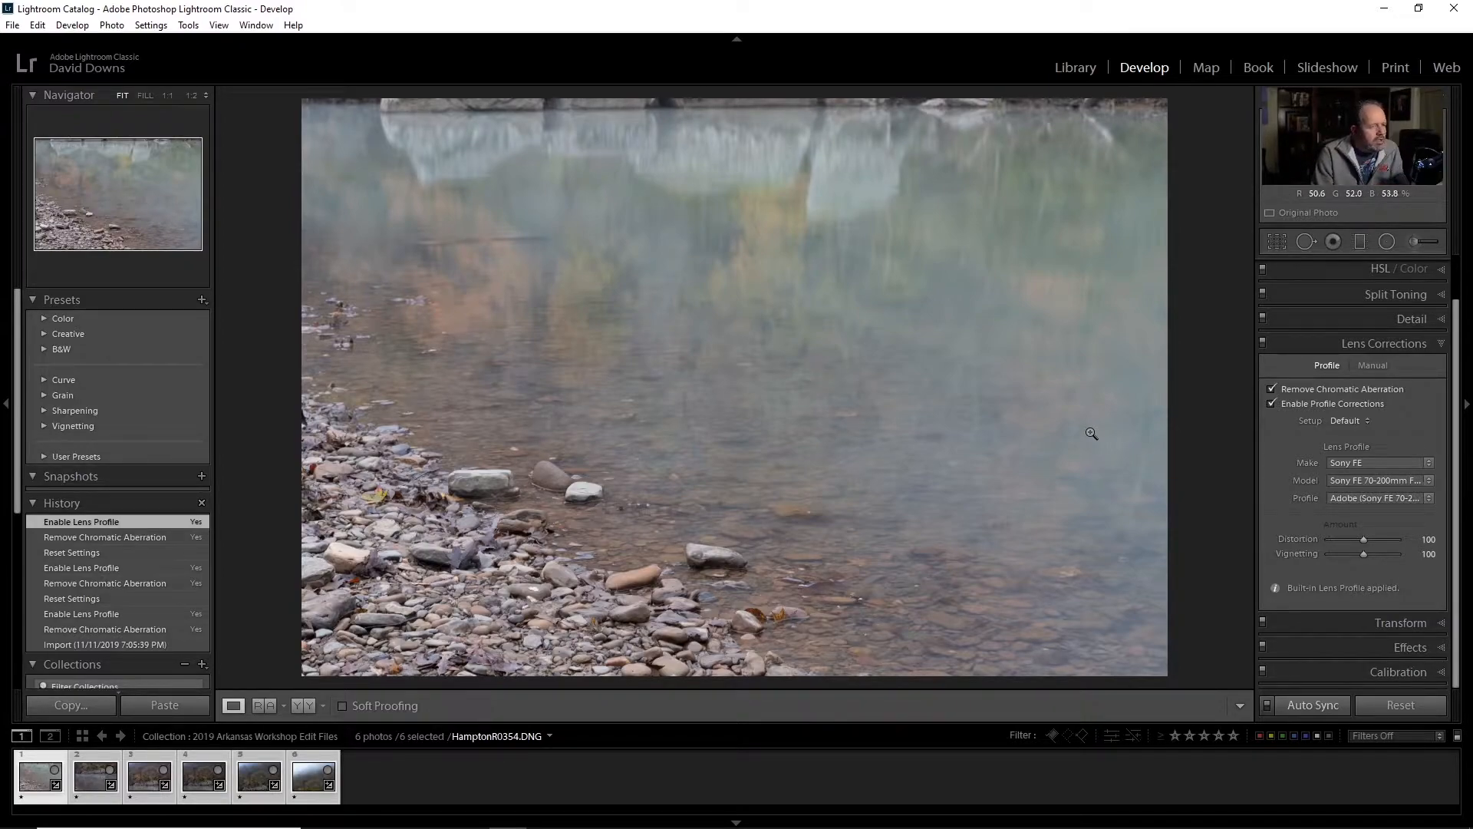
Step: Start a regular panorama Photo Merge of the six selected photos, declining the HDR panorama option, and choose the Cylindrical projection
{"action": "right_click", "coordinate": [323, 798]}
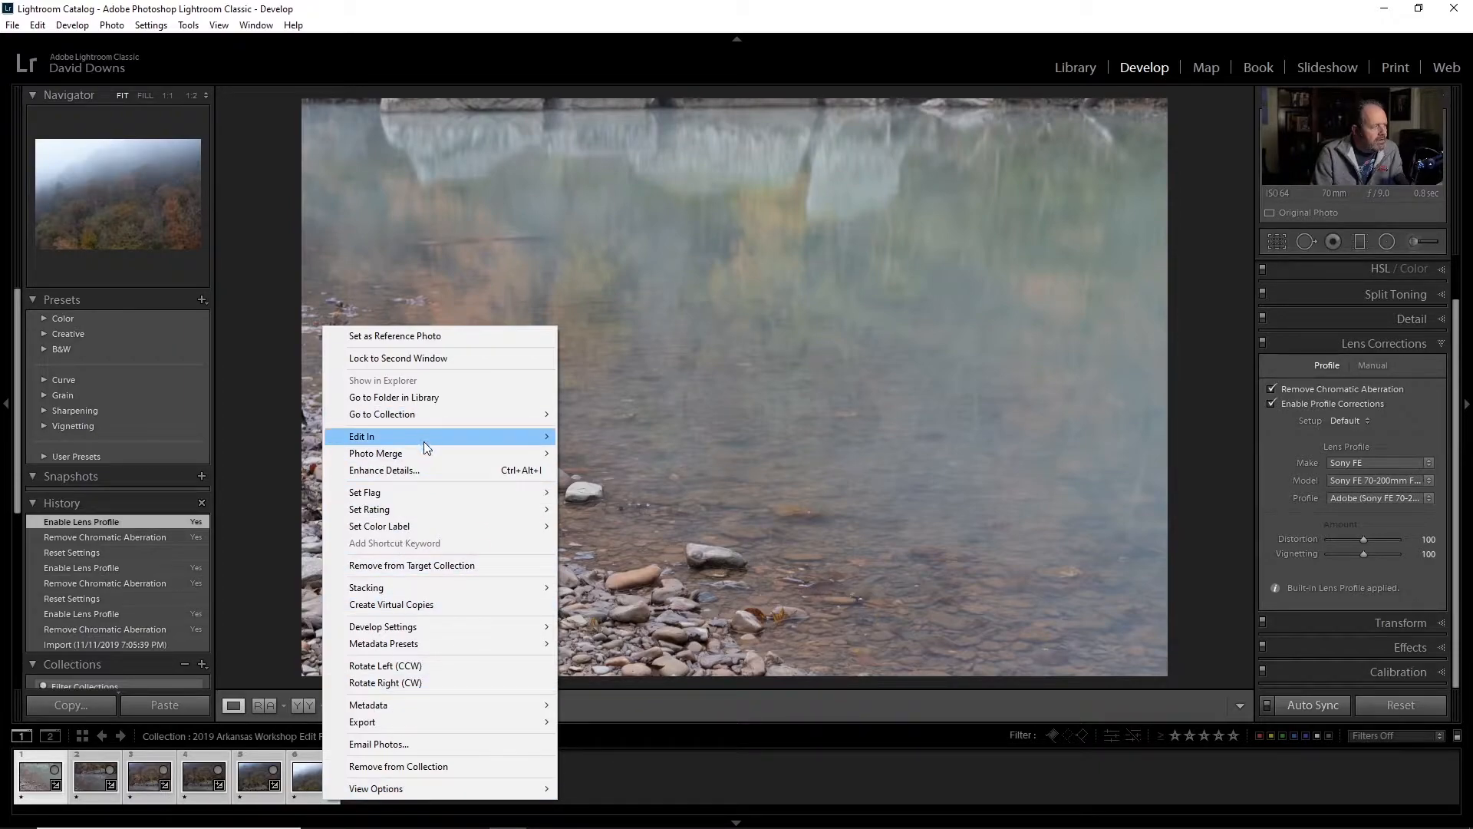
{"action": "mouse_move", "coordinate": [426, 453]}
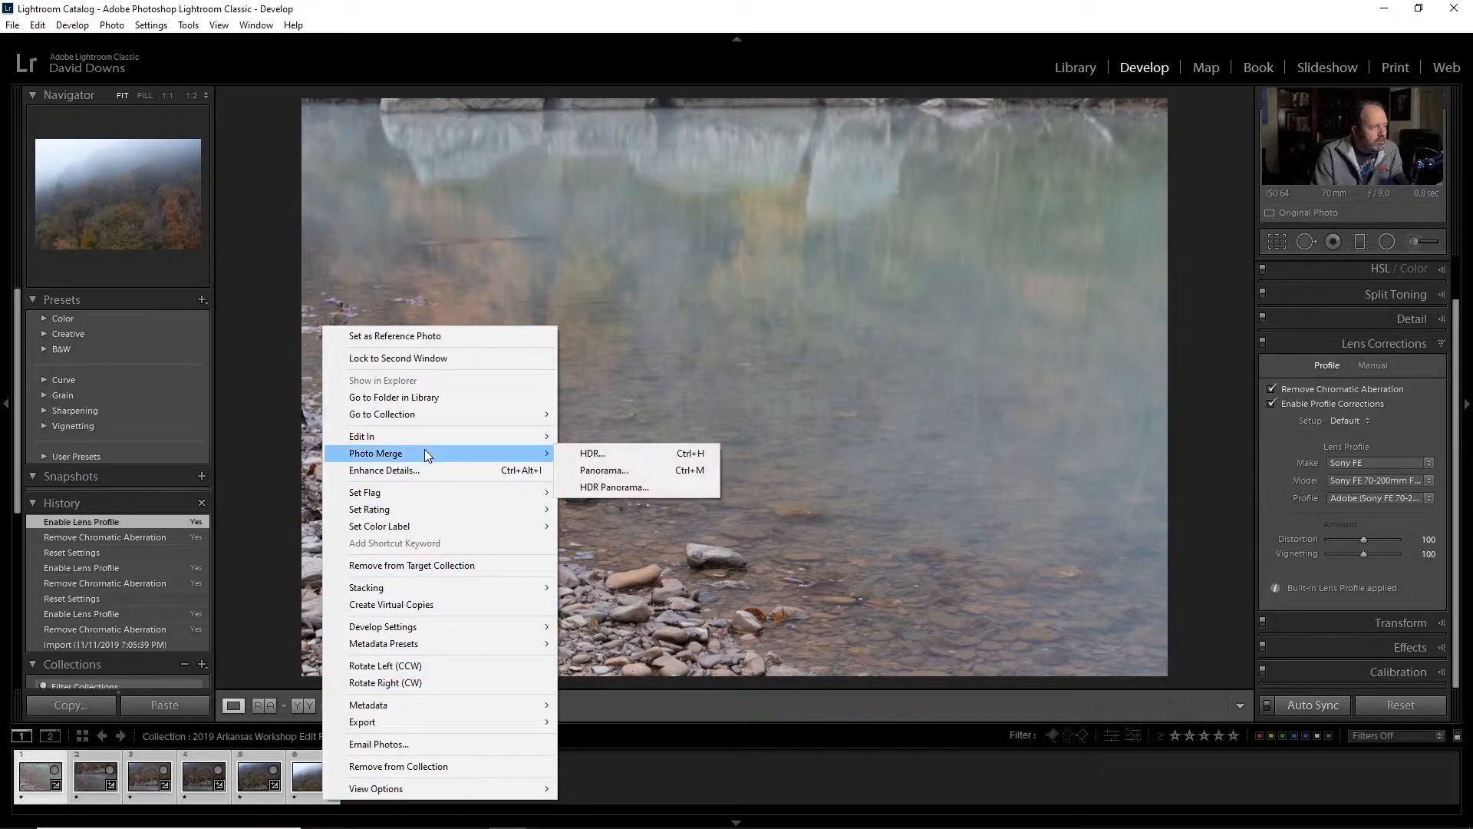
{"action": "left_click", "coordinate": [618, 470]}
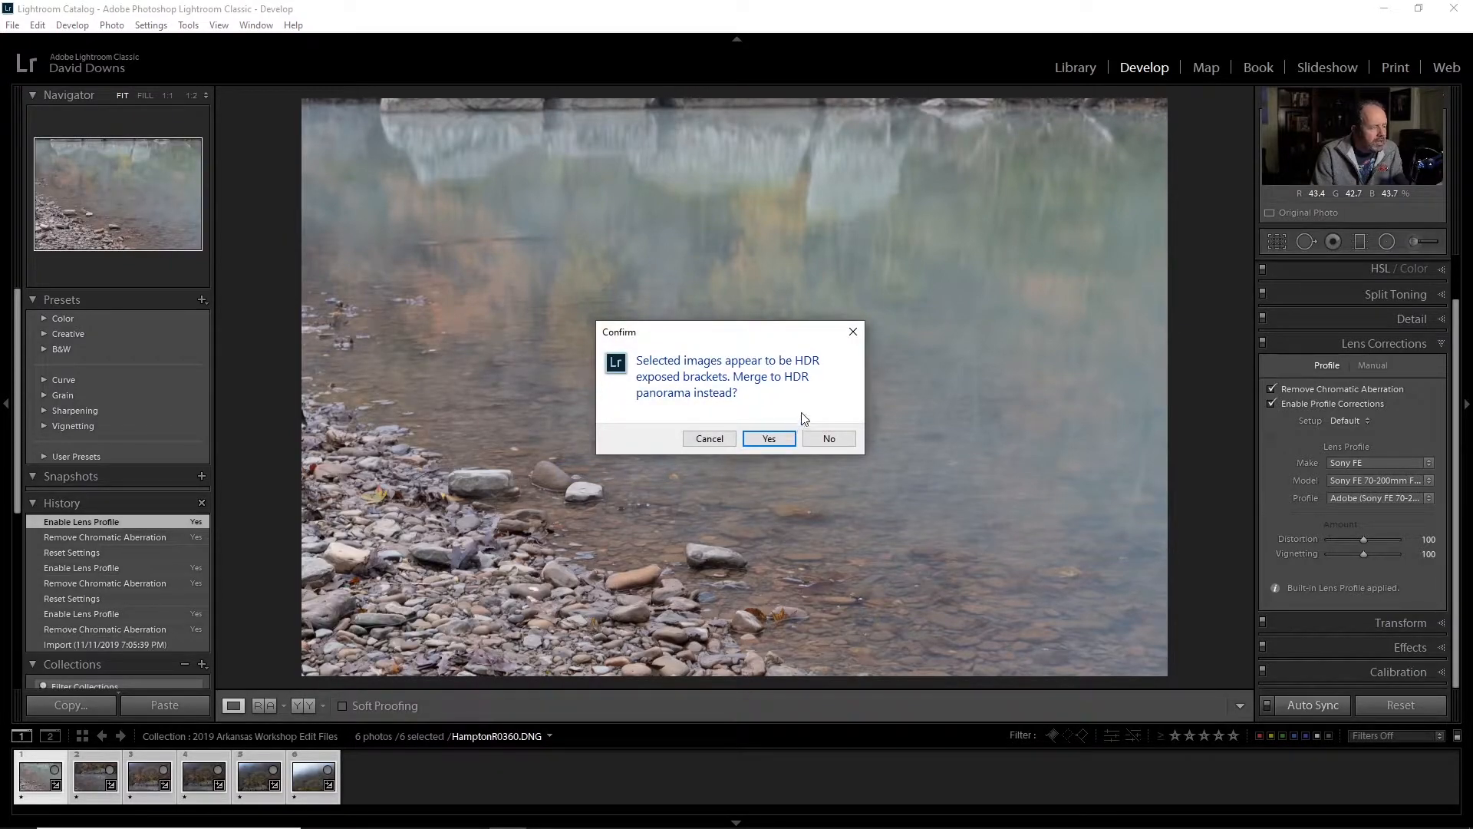
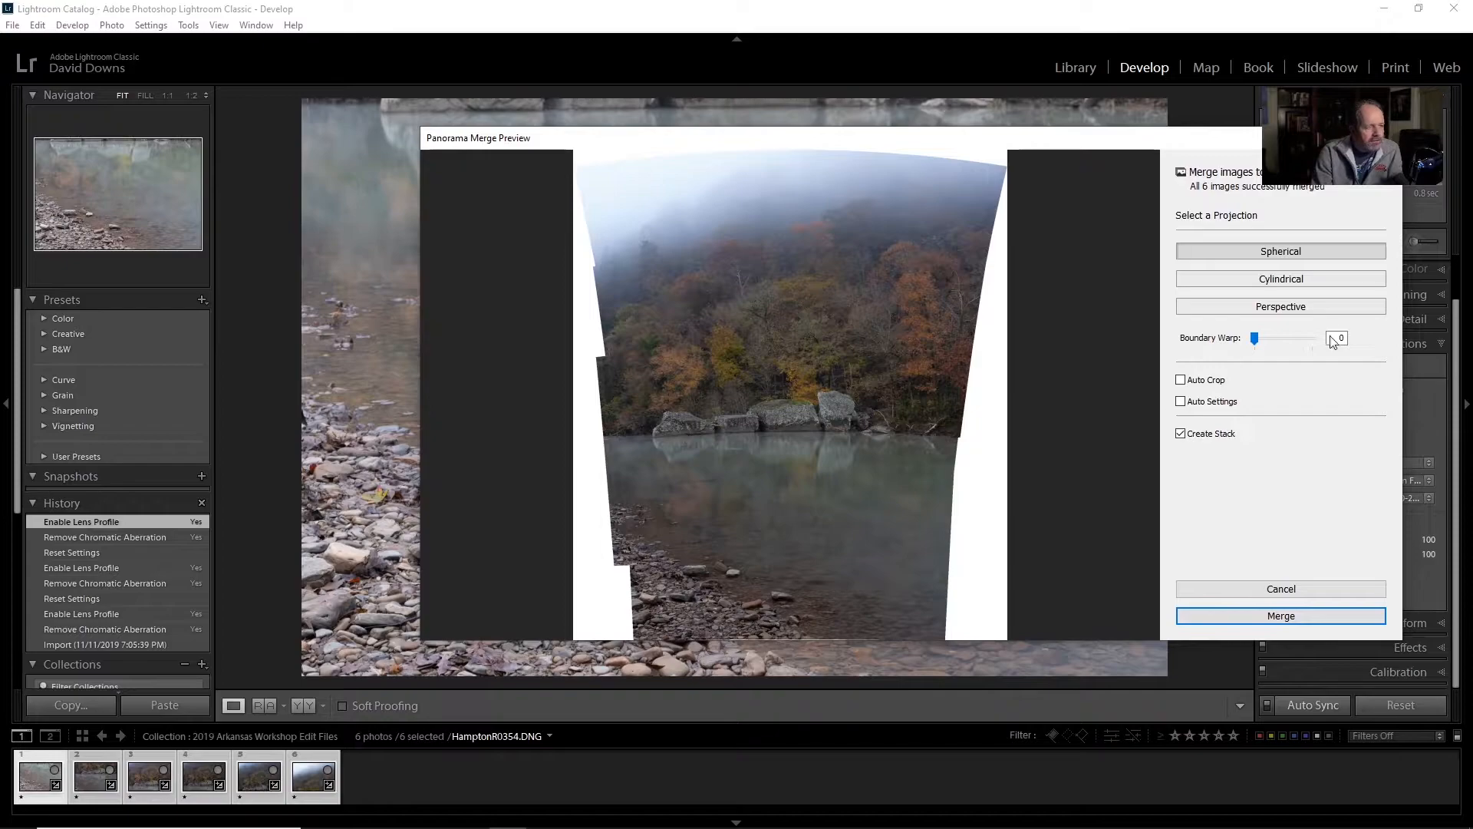
{"action": "left_click", "coordinate": [1286, 281]}
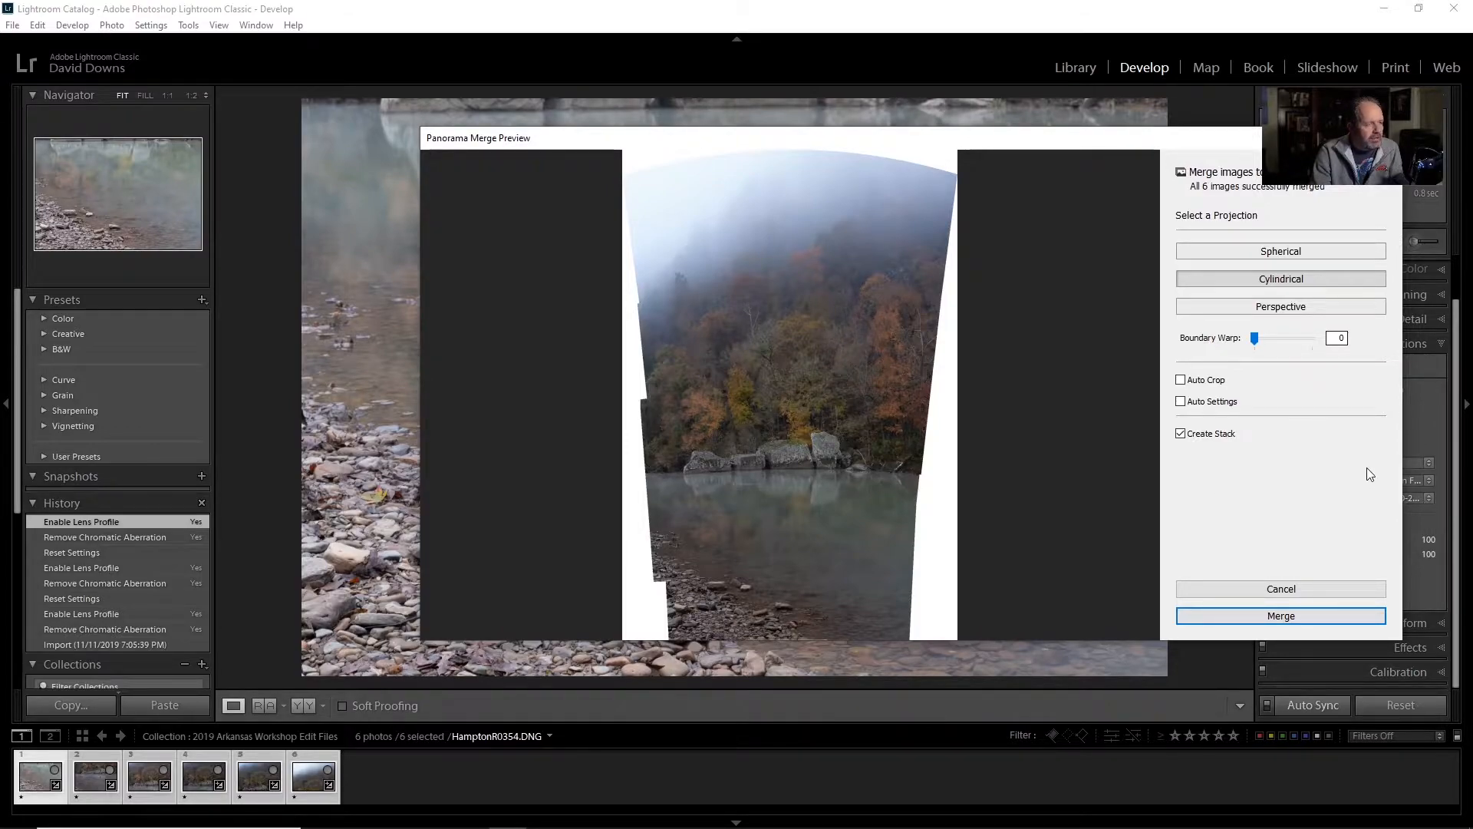
Step: Choose the Perspective projection and compare the panorama preview with Boundary Warp at 0 and 100
{"action": "left_click", "coordinate": [1273, 310]}
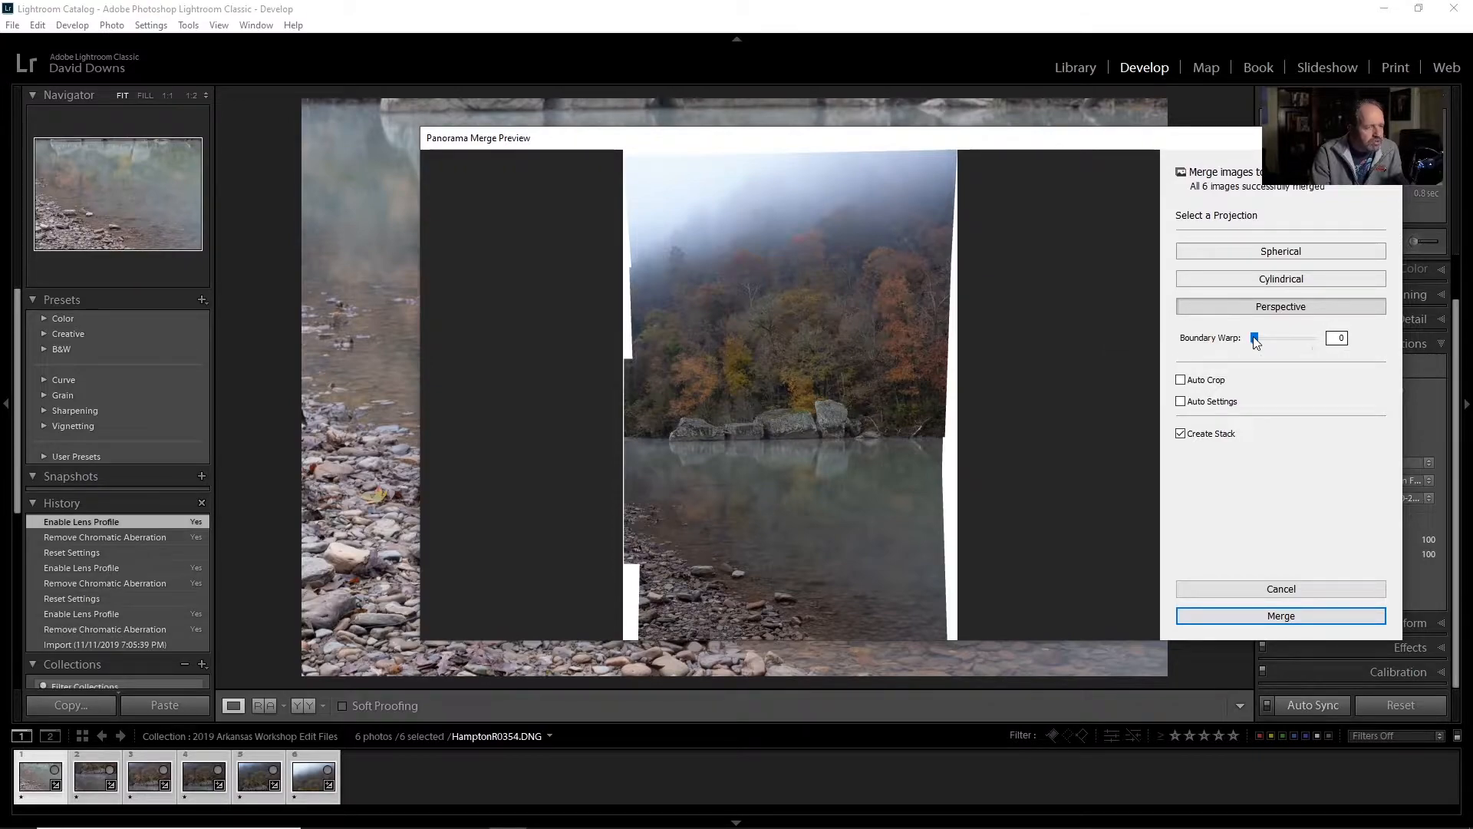
{"action": "left_click_drag", "start_coordinate": [1286, 344], "coordinate": [1335, 345]}
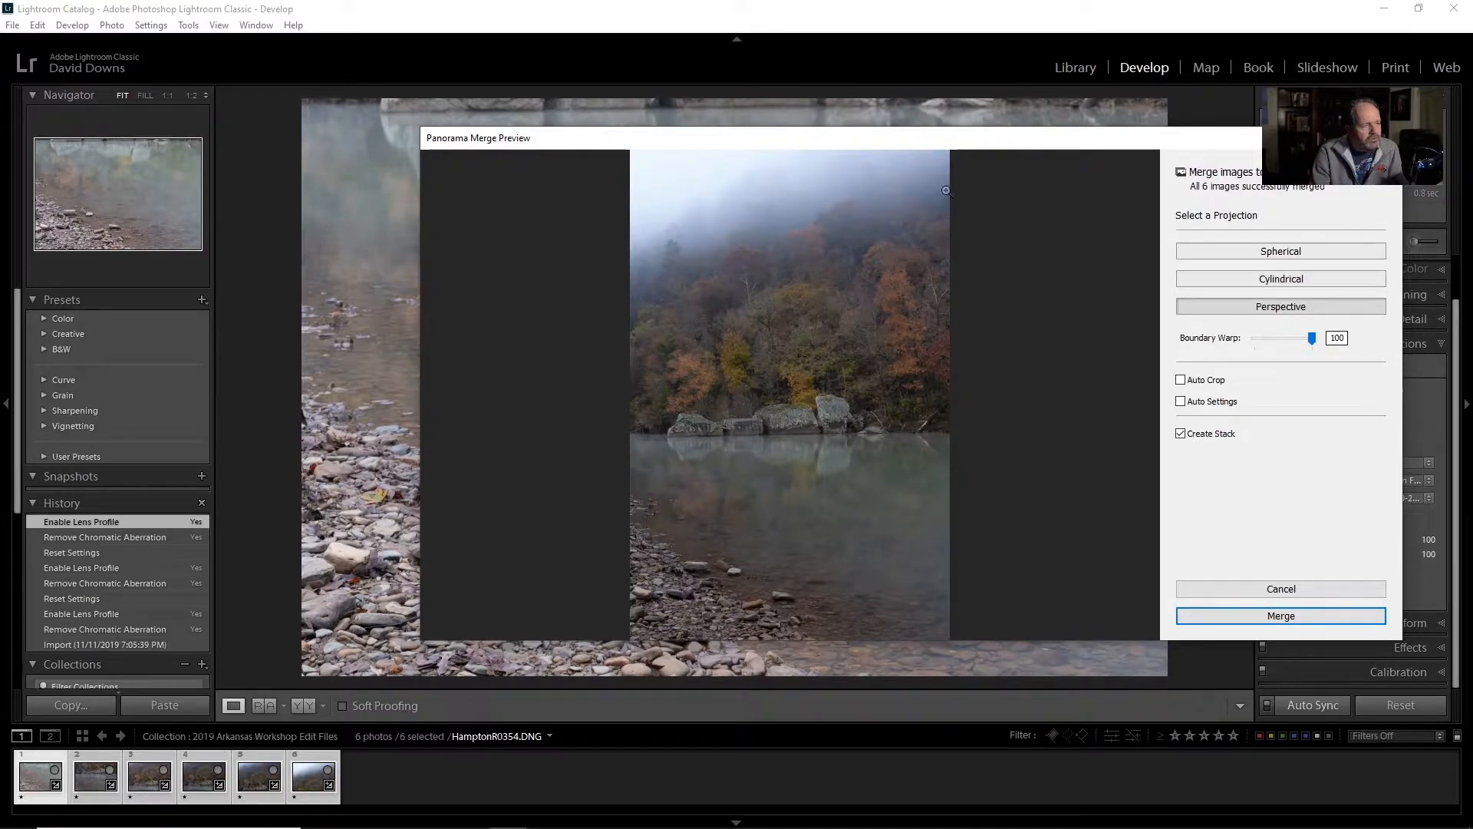
{"action": "left_click_drag", "start_coordinate": [1311, 338], "coordinate": [1254, 339]}
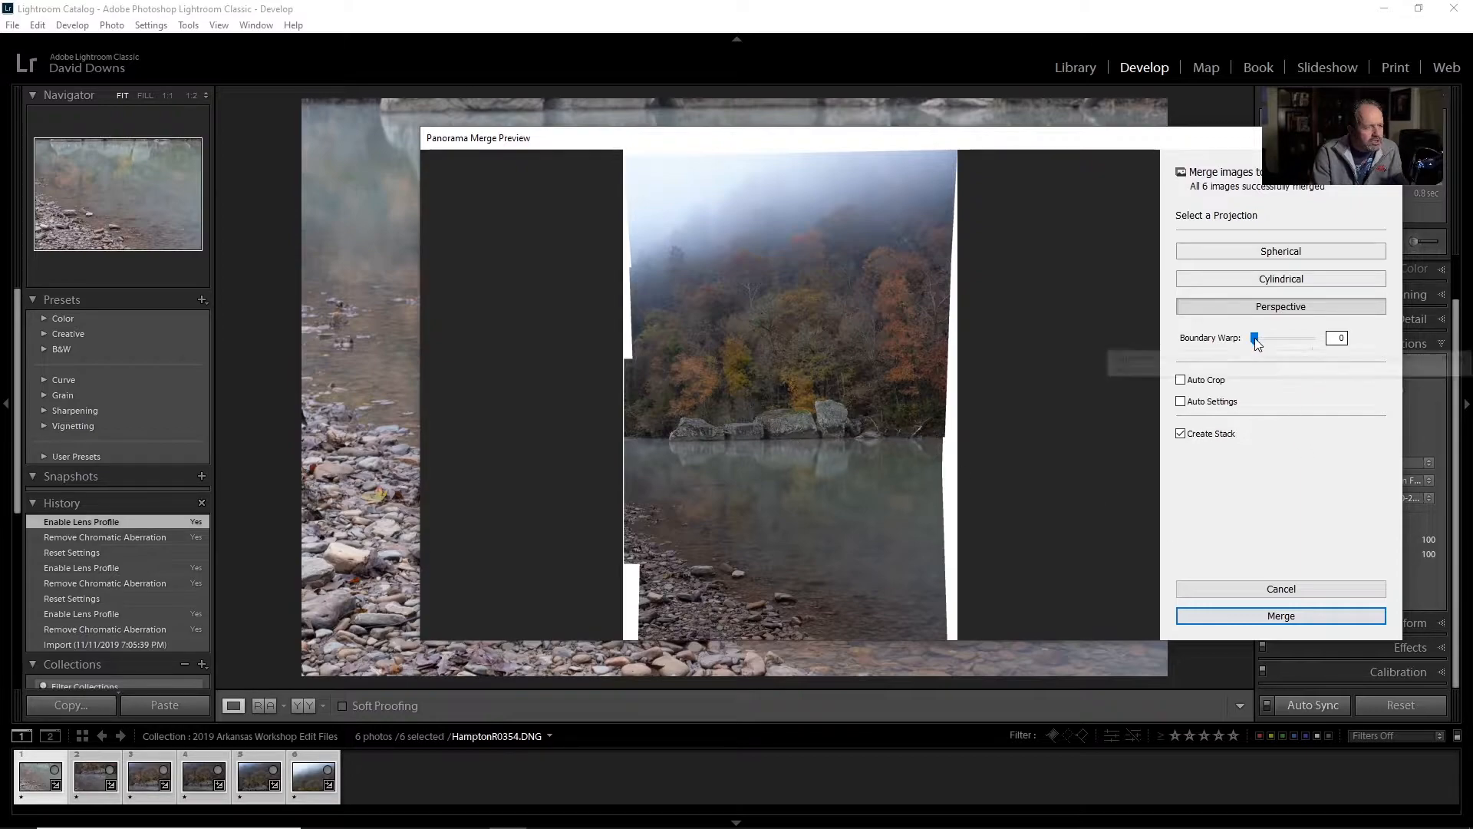
{"action": "left_click_drag", "start_coordinate": [1255, 341], "coordinate": [1341, 342]}
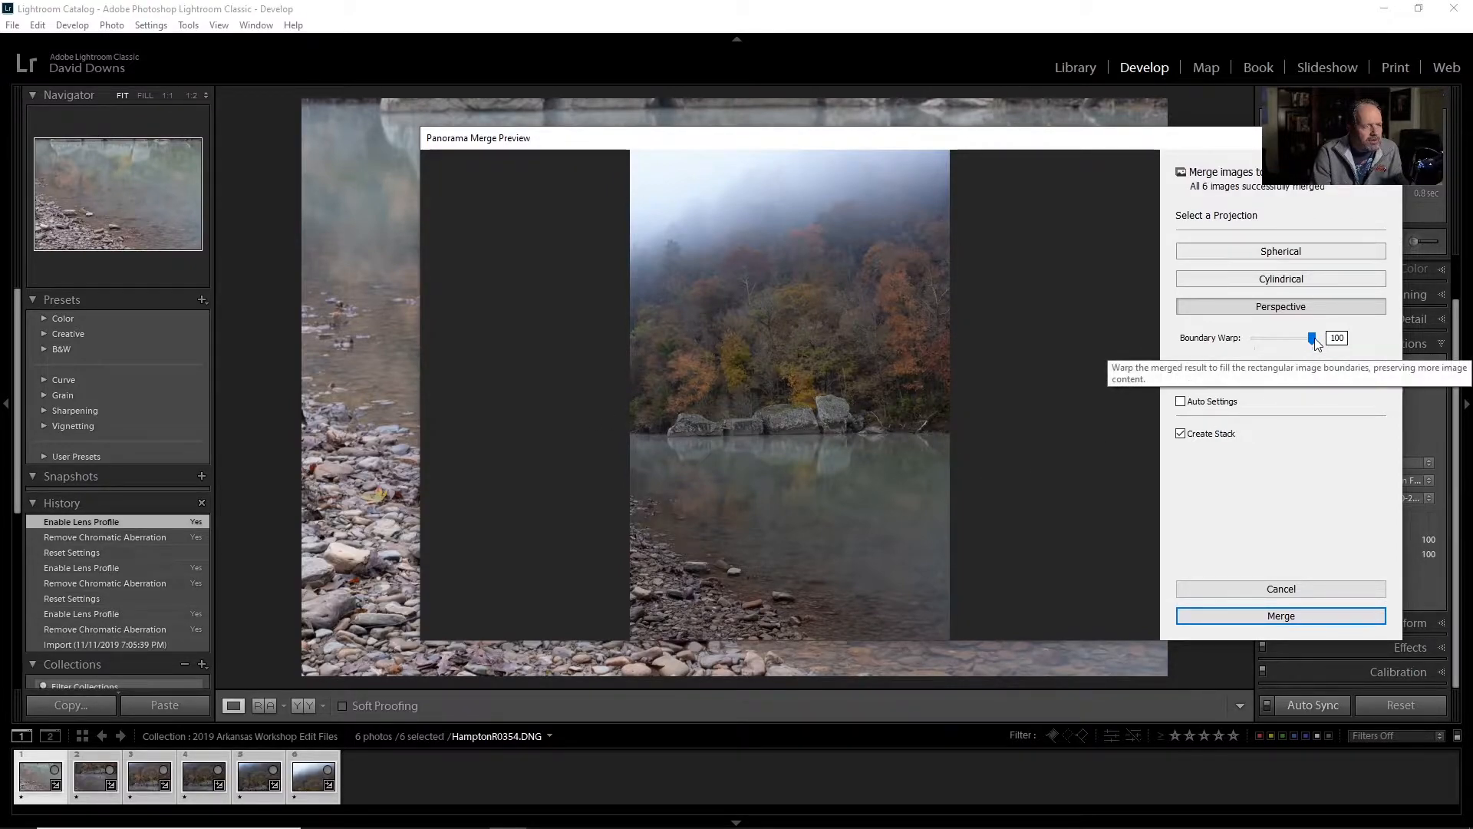
Step: Set Boundary Warp to 0 and try Auto Crop on the panorama preview, turning it back off
{"action": "left_click_drag", "start_coordinate": [1313, 338], "coordinate": [1243, 338]}
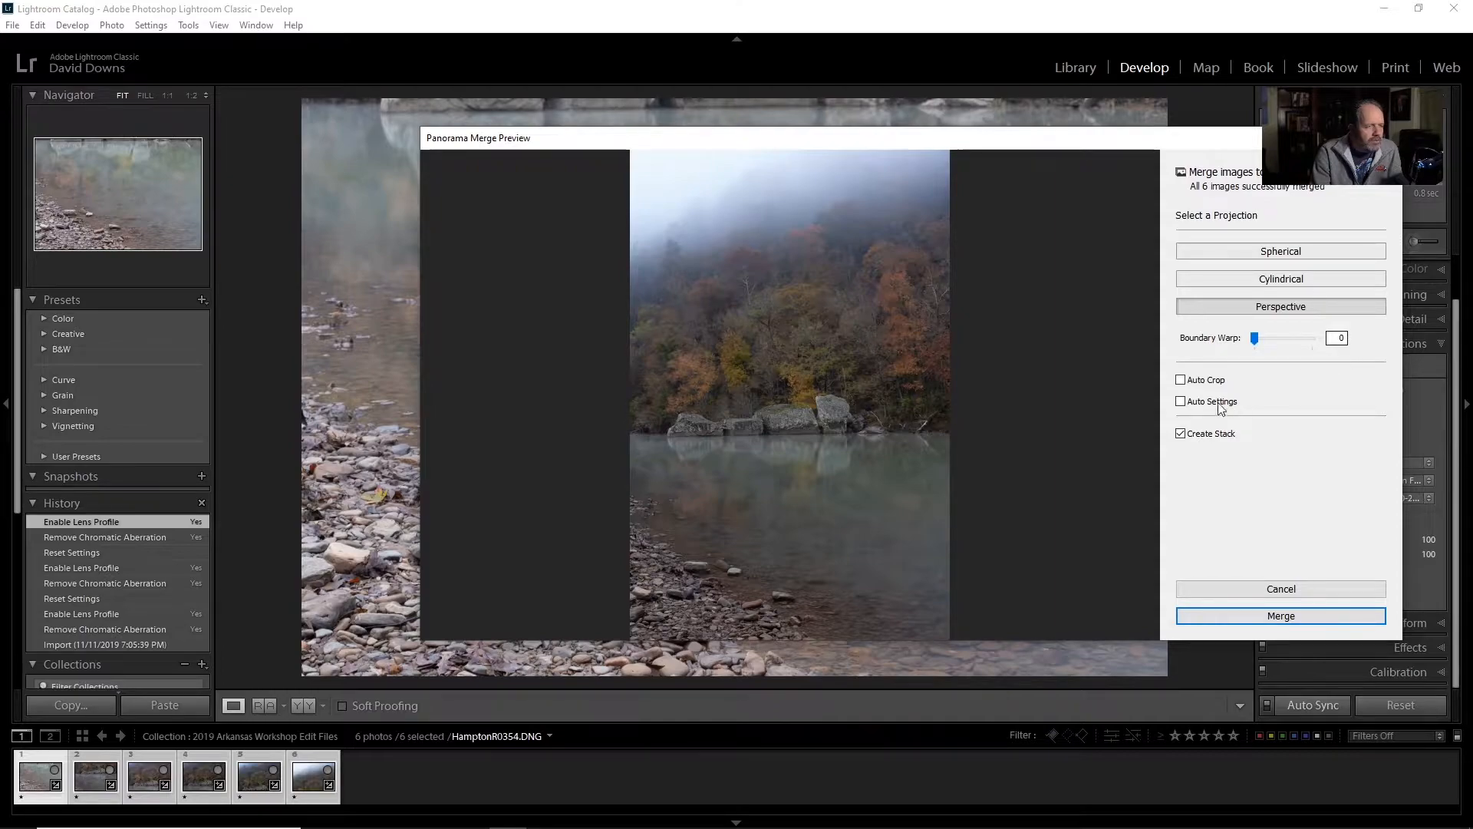
{"action": "left_click", "coordinate": [1181, 380]}
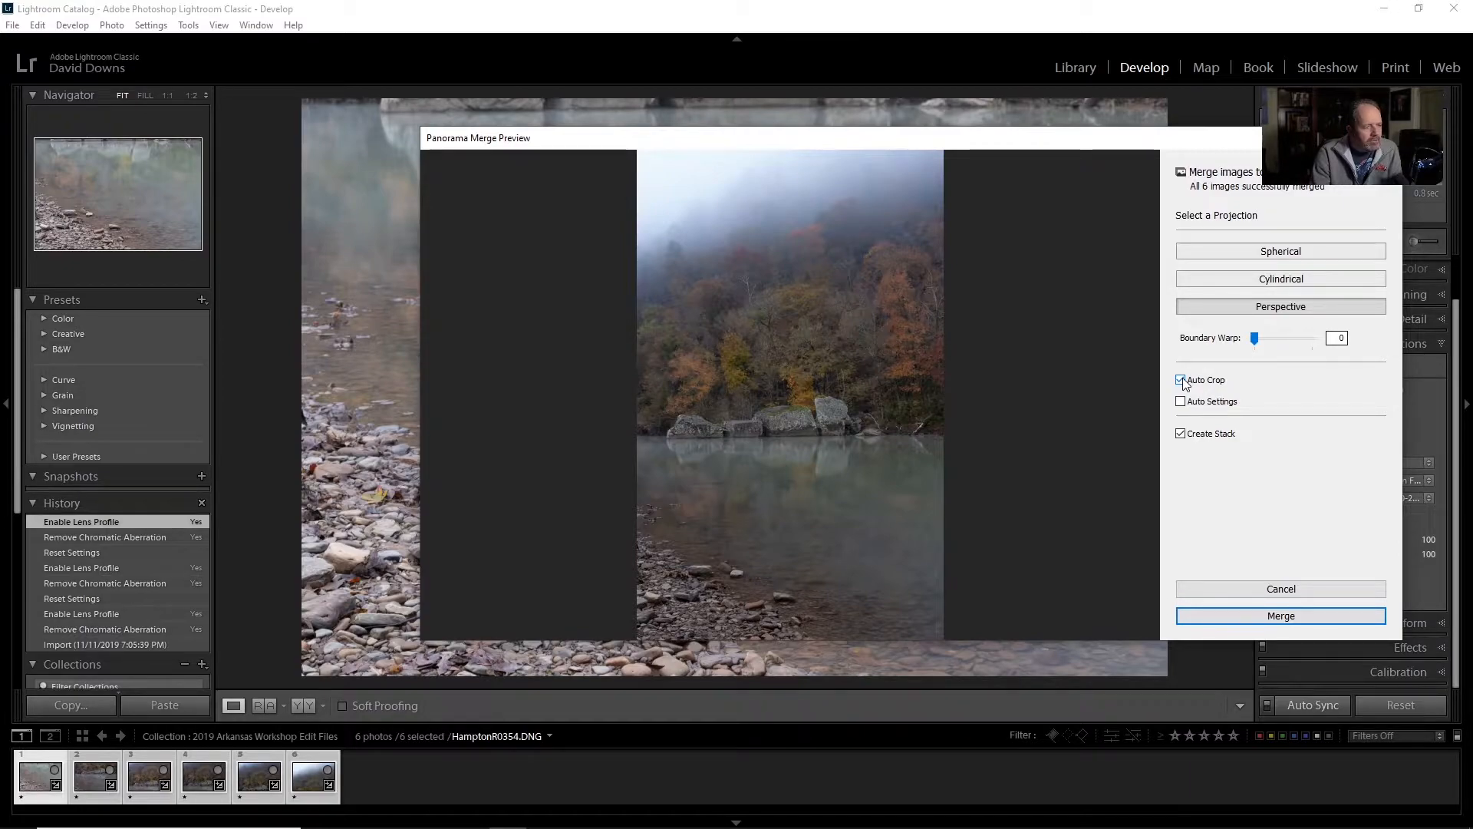
{"action": "left_click", "coordinate": [1181, 380]}
Step: Set Boundary Warp to 100 and merge the six photos into the panorama
{"action": "left_click_drag", "start_coordinate": [1255, 344], "coordinate": [1331, 338]}
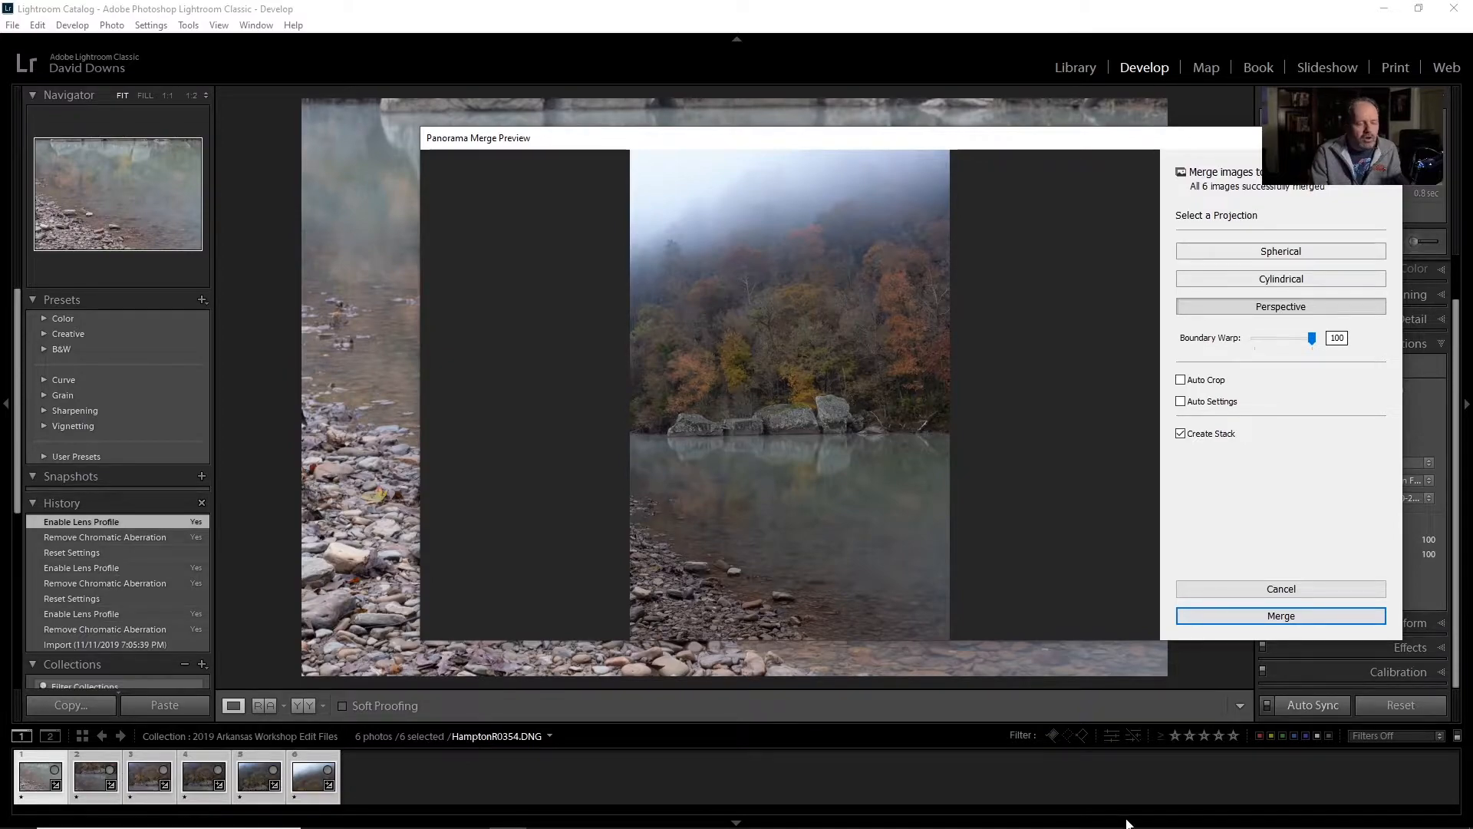
{"action": "left_click", "coordinate": [1278, 614]}
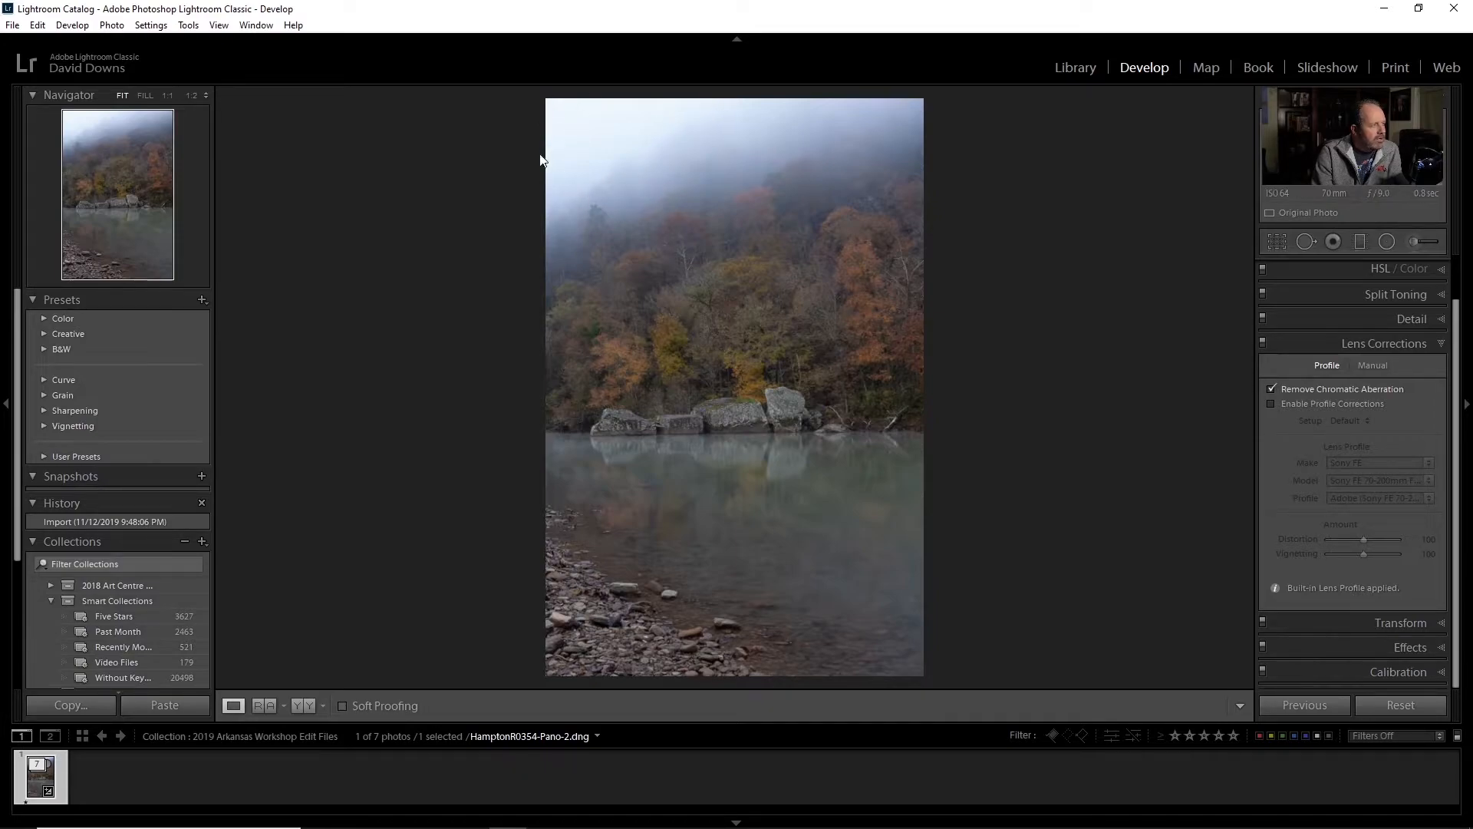
Step: Try Enable Profile Corrections and a Highlights value of -30 on the merged panorama, reverting both
{"action": "left_click", "coordinate": [1271, 403]}
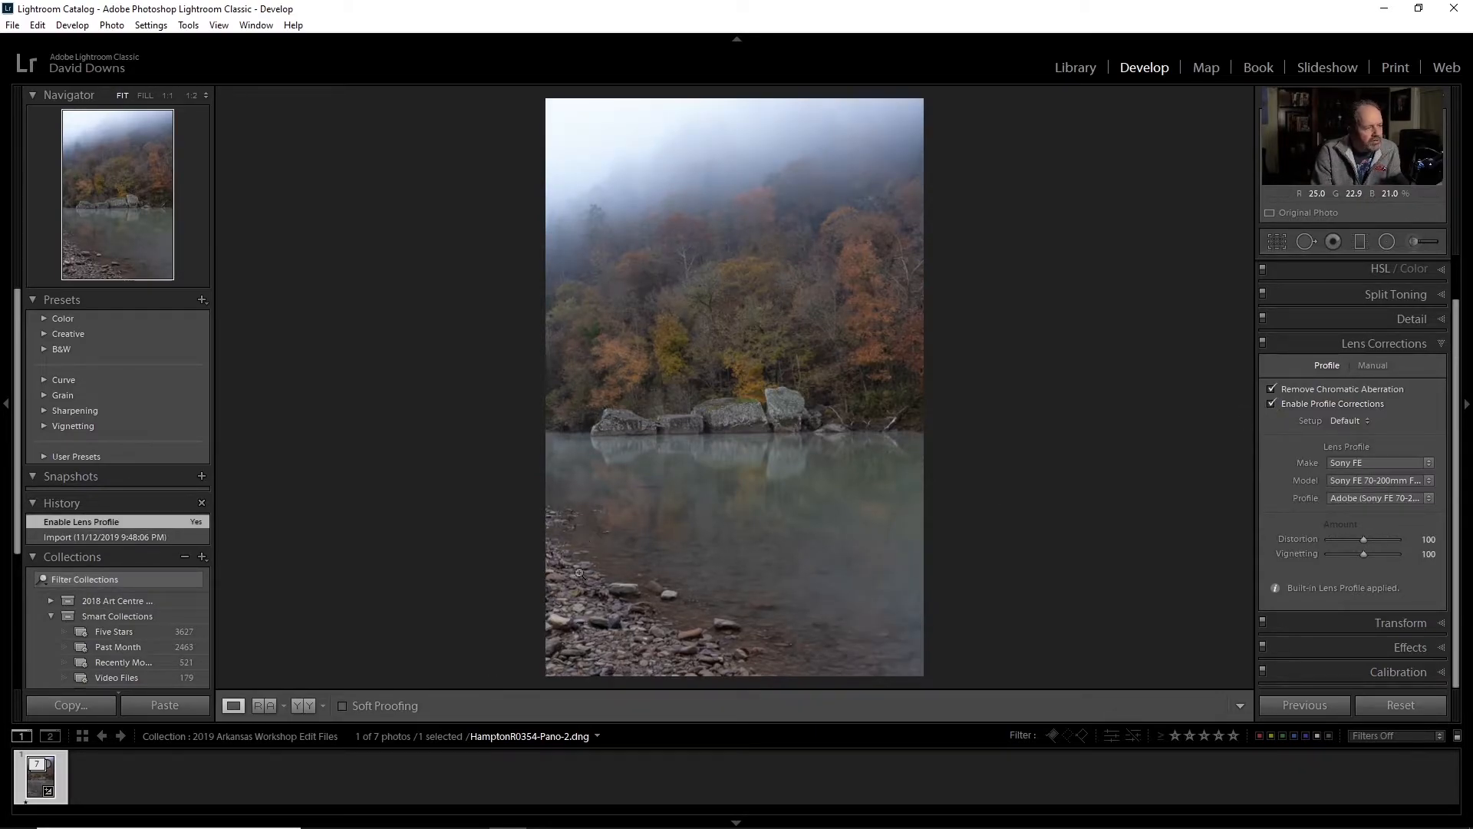
{"action": "left_click", "coordinate": [1271, 404]}
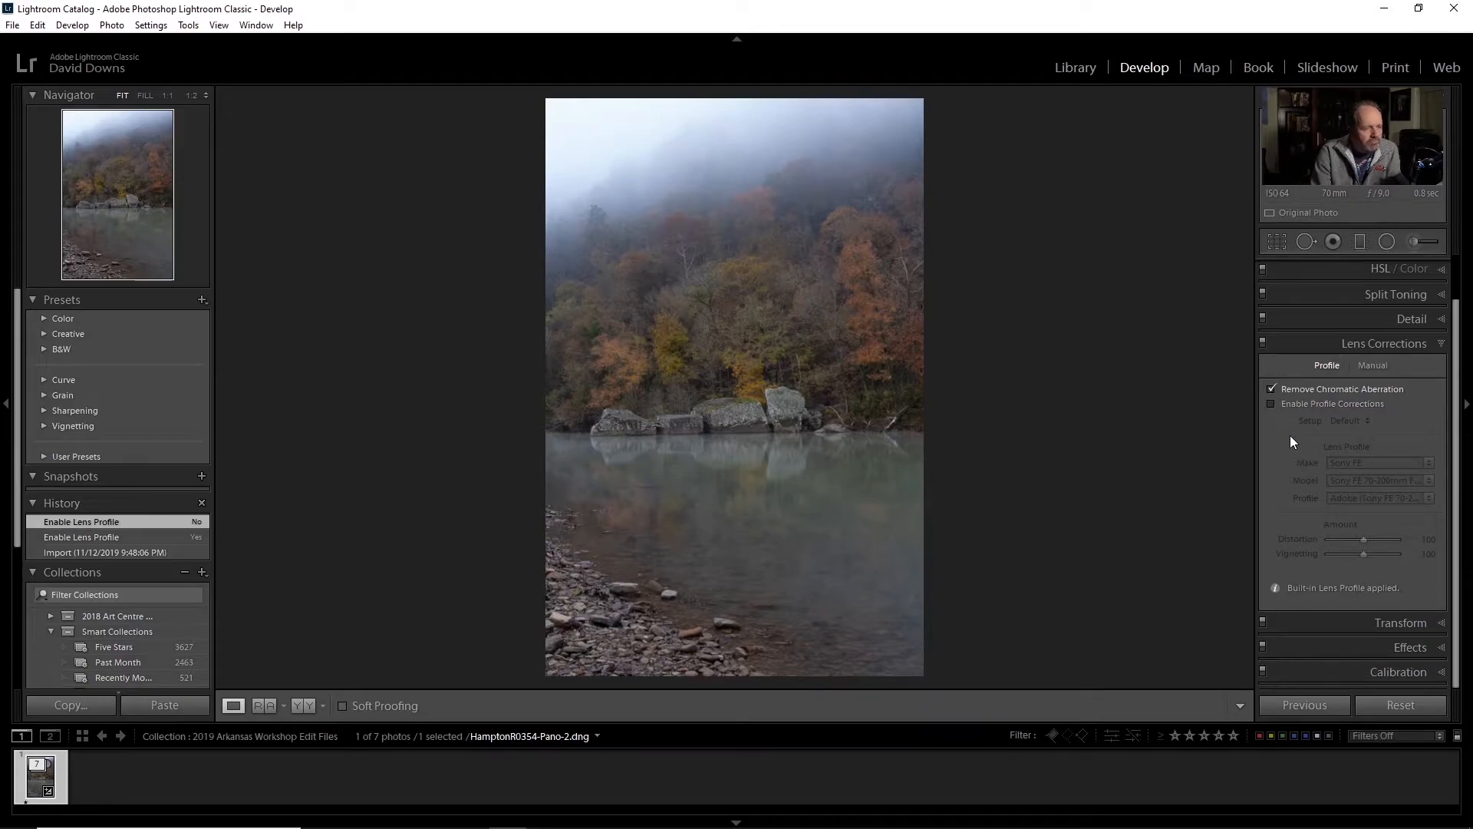
{"action": "scroll", "coordinate": [1324, 314], "scroll_direction": "up", "scroll_amount": 2}
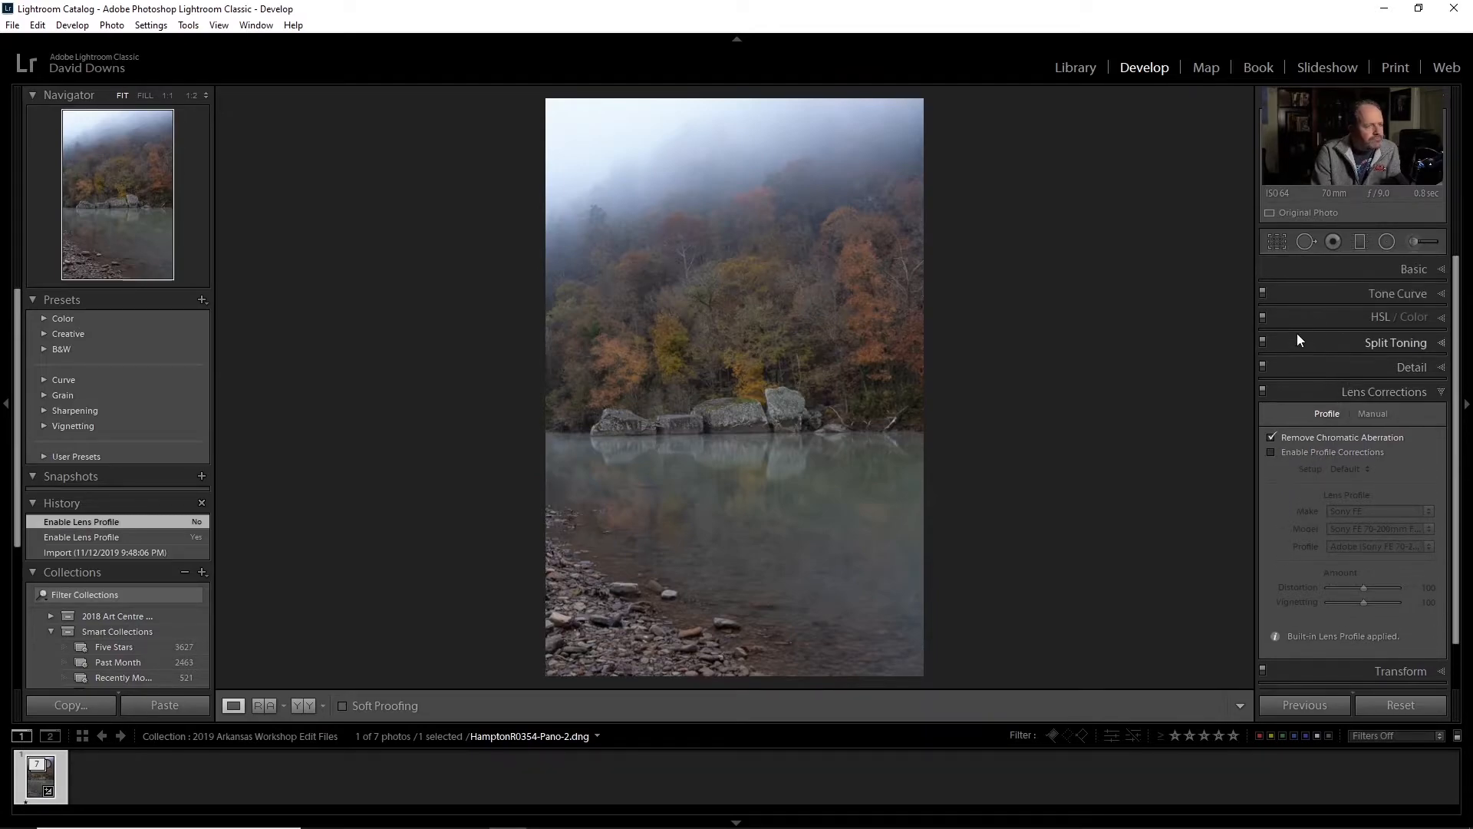
{"action": "left_click", "coordinate": [1314, 269]}
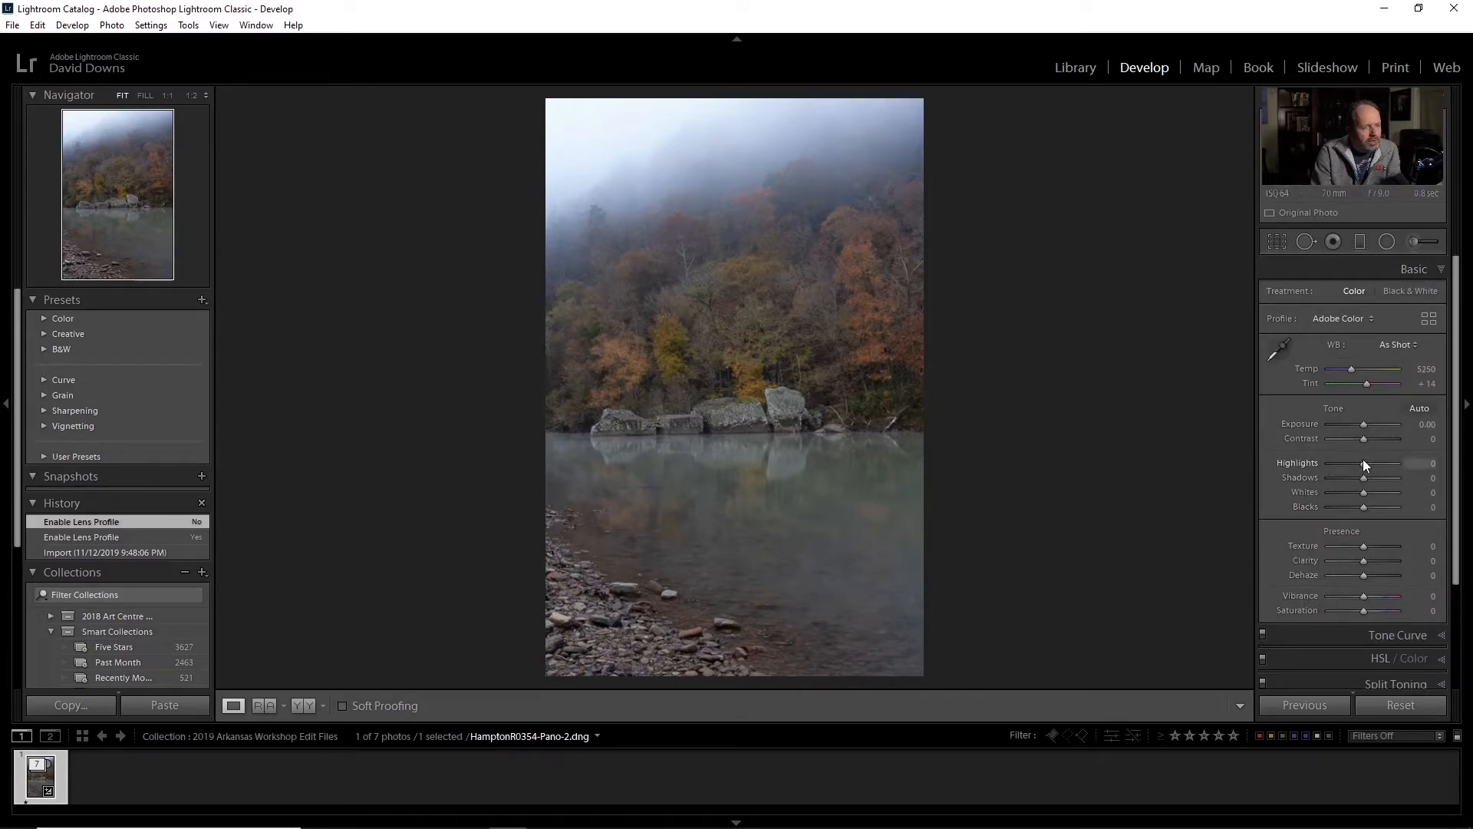
{"action": "mouse_move", "coordinate": [1364, 462]}
{"action": "left_mouse_down"}
{"action": "mouse_move", "coordinate": [1333, 466]}
{"action": "mouse_move", "coordinate": [1353, 463]}
{"action": "left_mouse_up"}
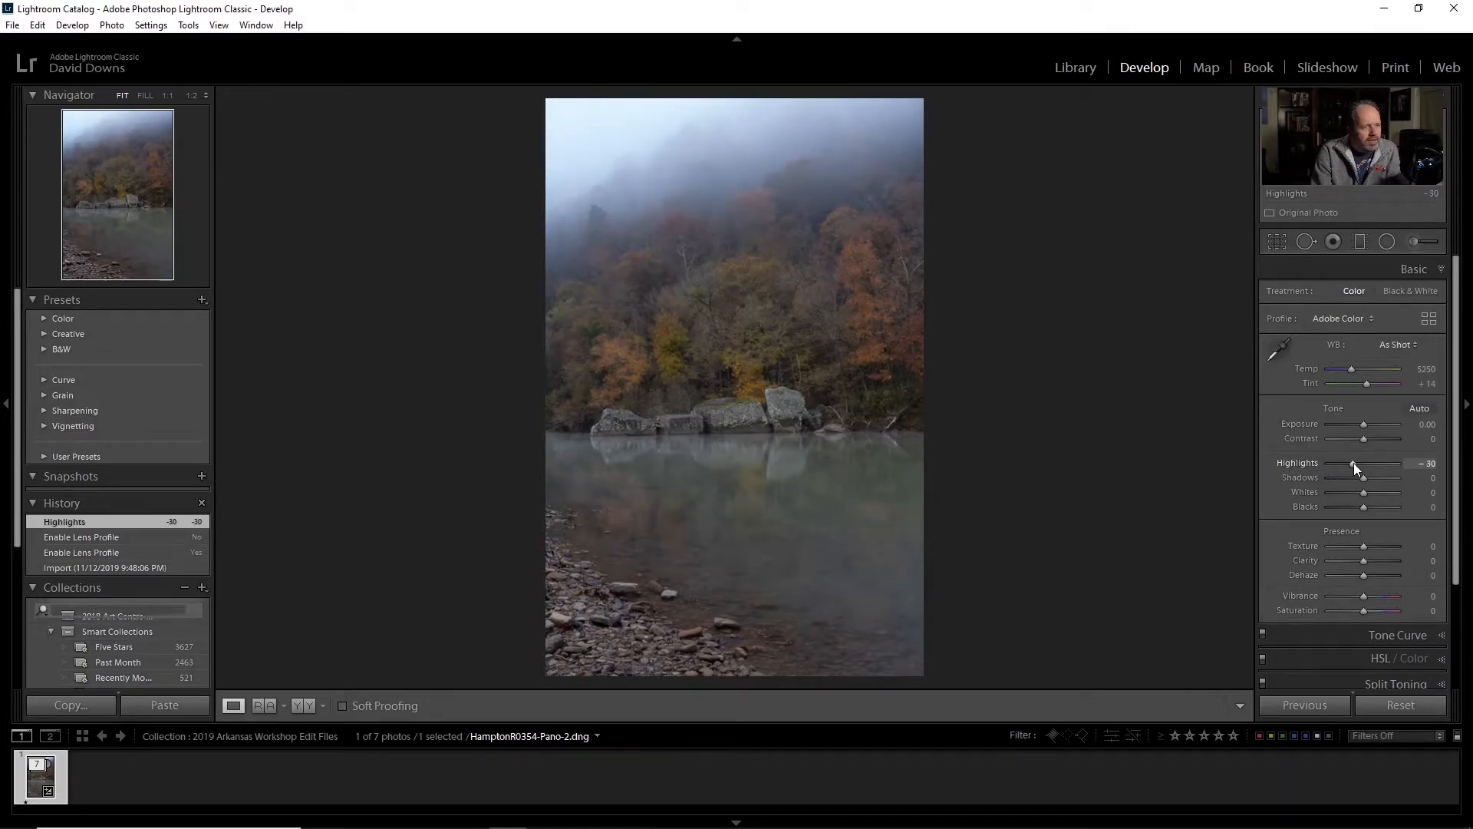
{"action": "double_click", "coordinate": [1353, 463]}
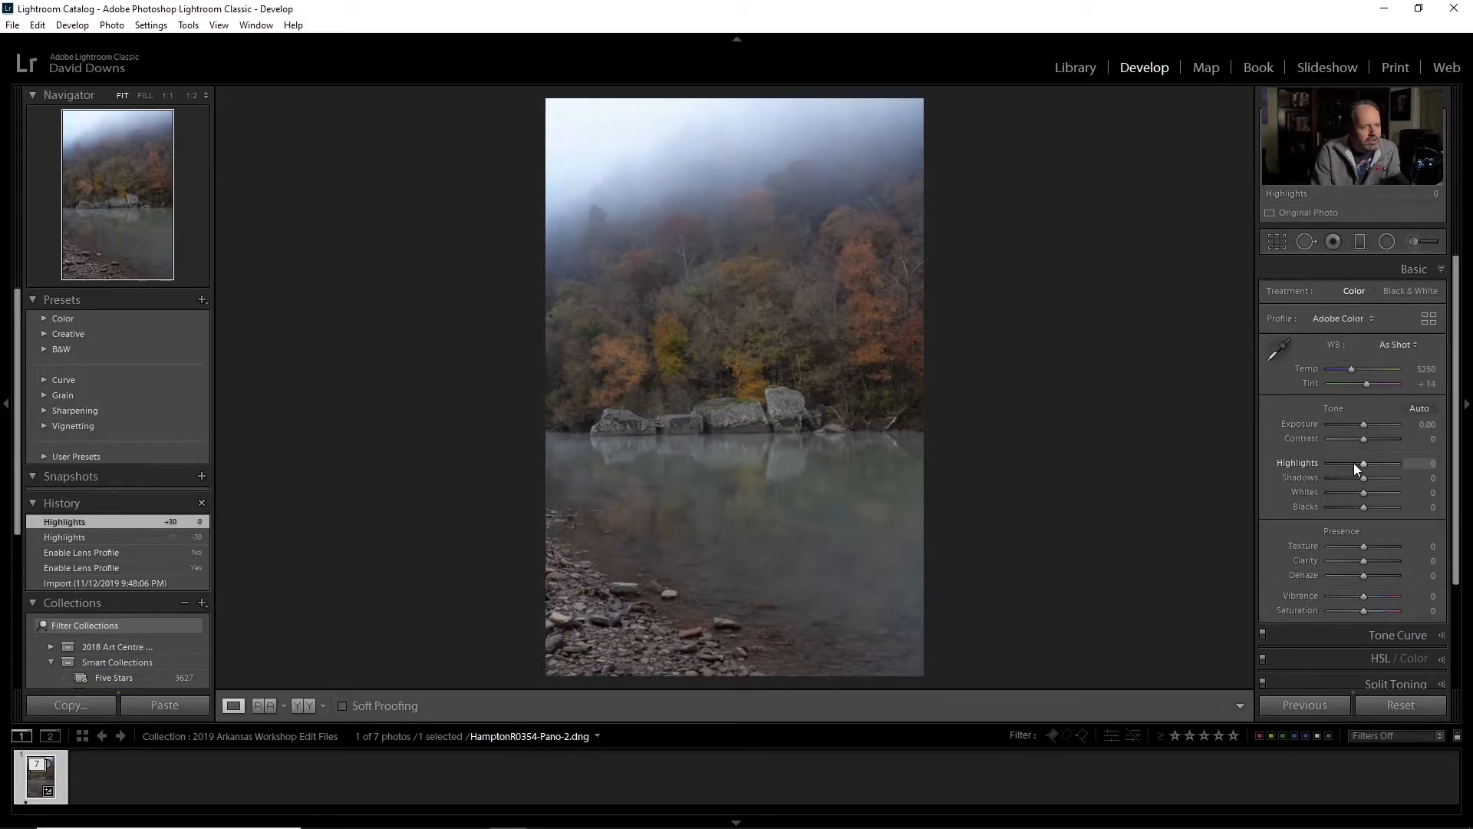
Step: Add a graduated filter with Highlights at -59, running diagonally from the panorama's upper-left corner across the foggy sky
{"action": "left_click", "coordinate": [1361, 242]}
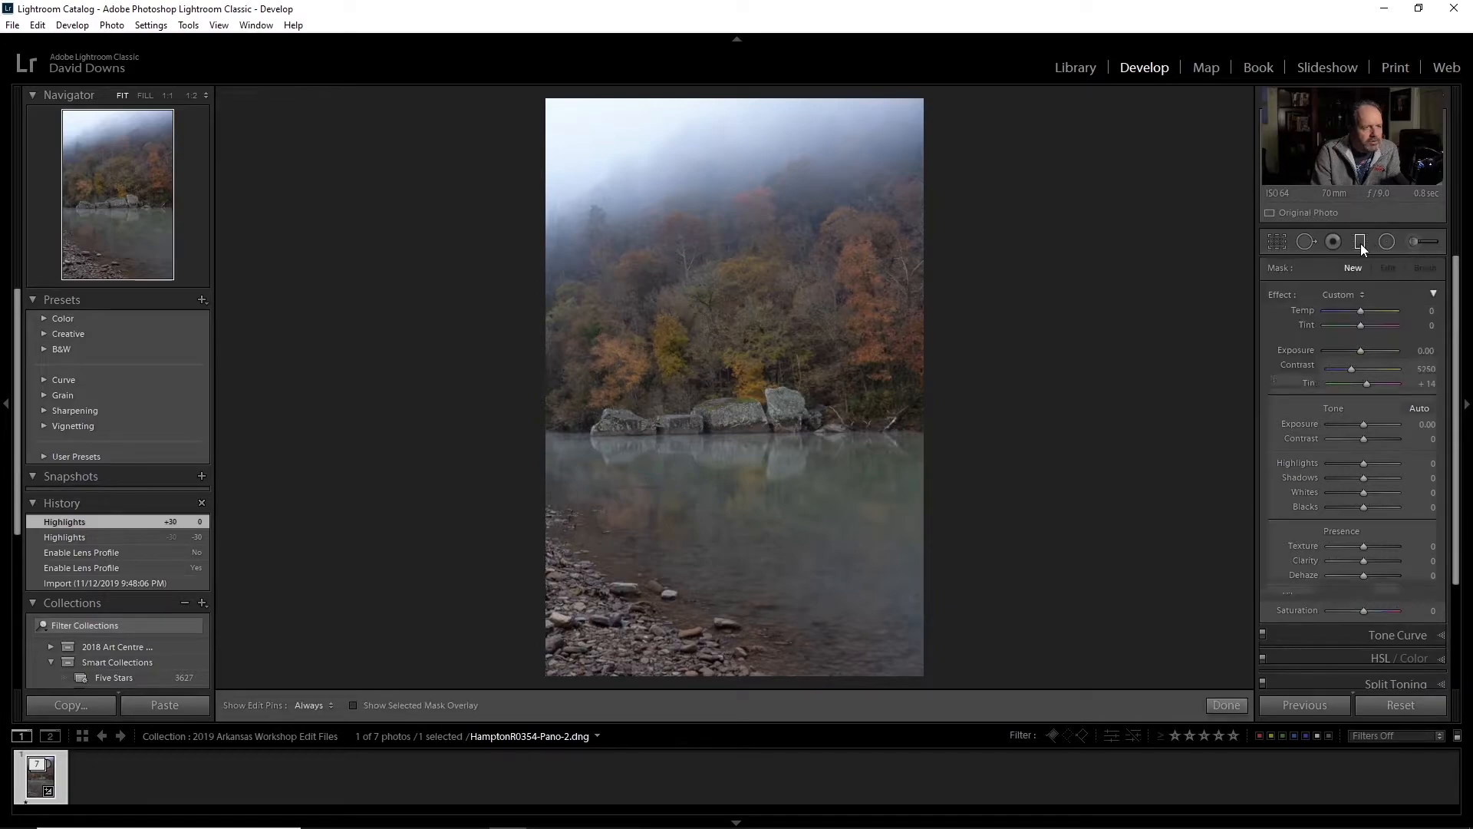
{"action": "double_click", "coordinate": [1281, 293]}
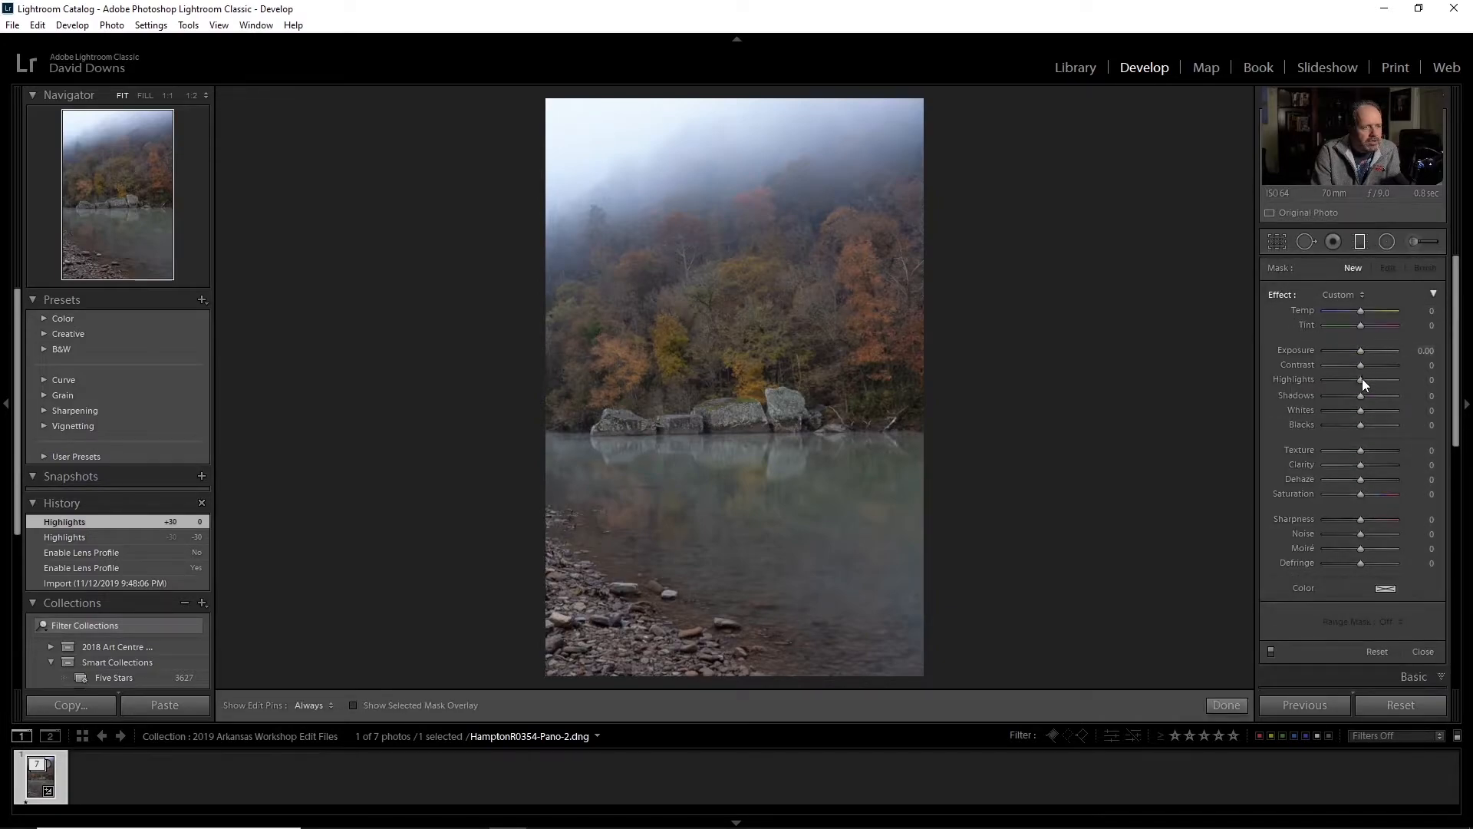
{"action": "left_click_drag", "start_coordinate": [1361, 379], "coordinate": [1338, 382]}
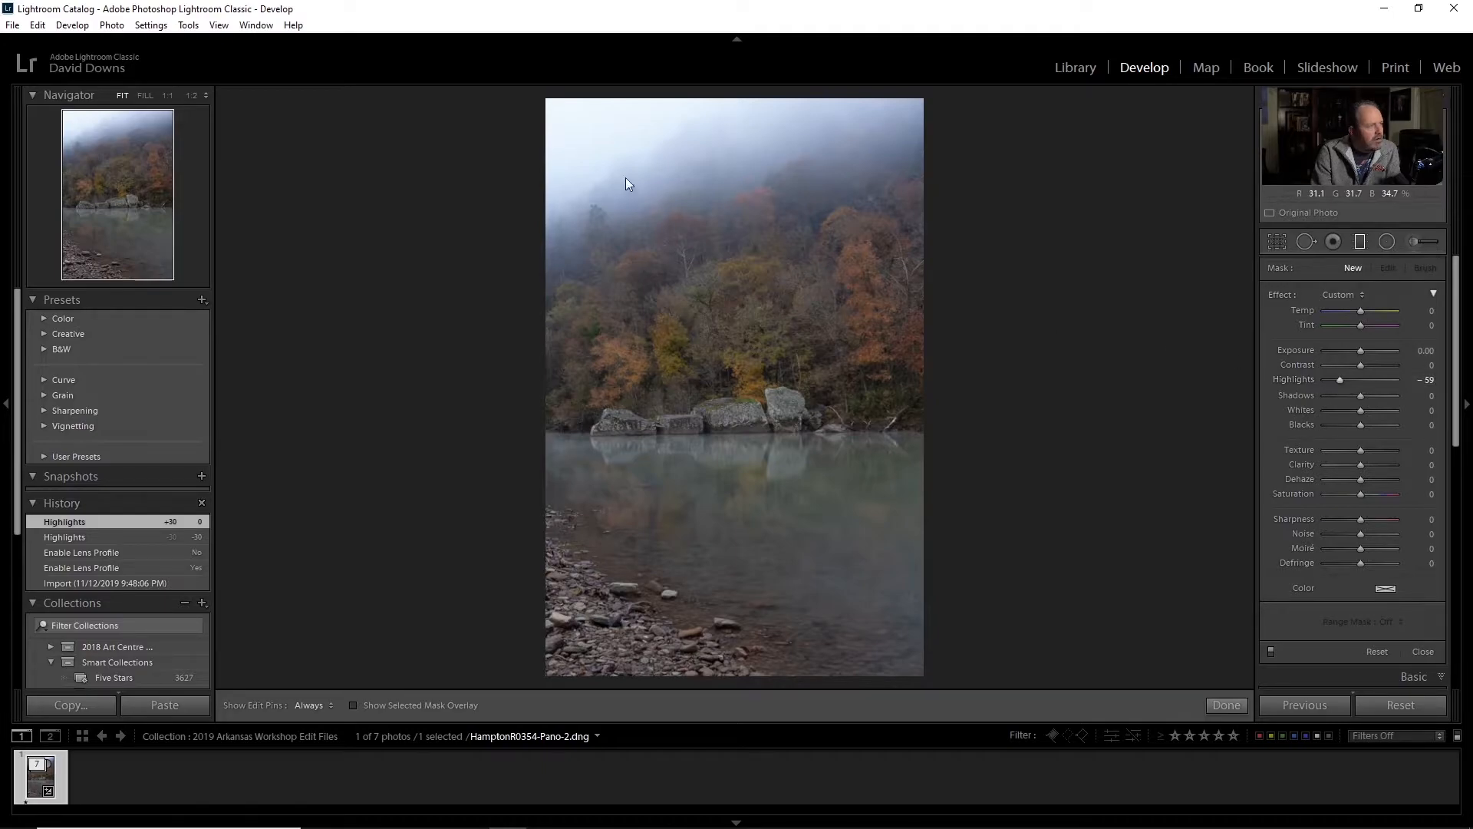
{"action": "left_click_drag", "start_coordinate": [553, 99], "coordinate": [704, 263]}
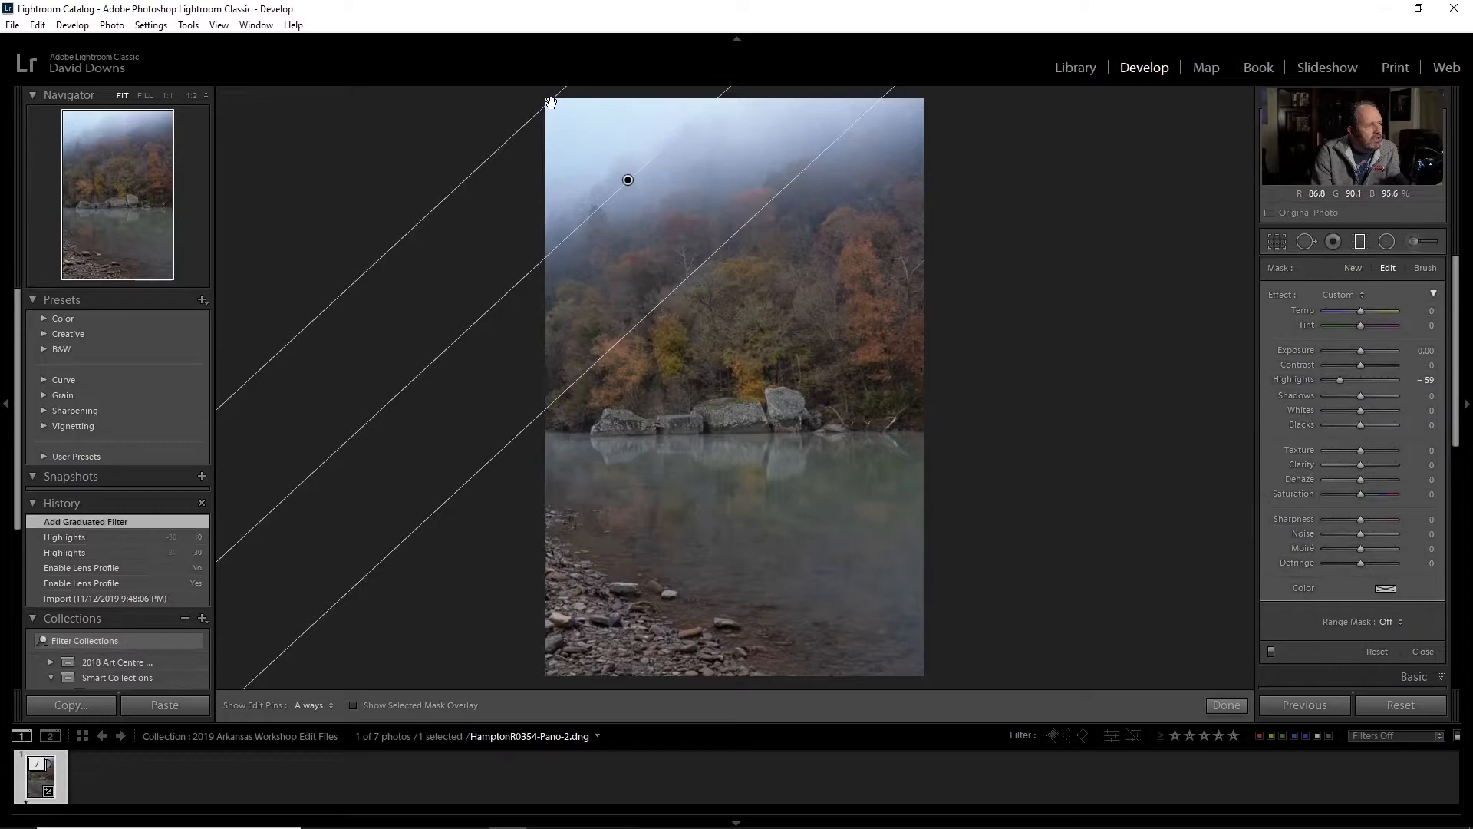
Step: Narrow the graduated filter by moving its upper edge further into the fog, and rotate it to a shallower diagonal
{"action": "left_click_drag", "start_coordinate": [556, 107], "coordinate": [618, 162]}
{"action": "left_click_drag", "start_coordinate": [733, 143], "coordinate": [735, 161]}
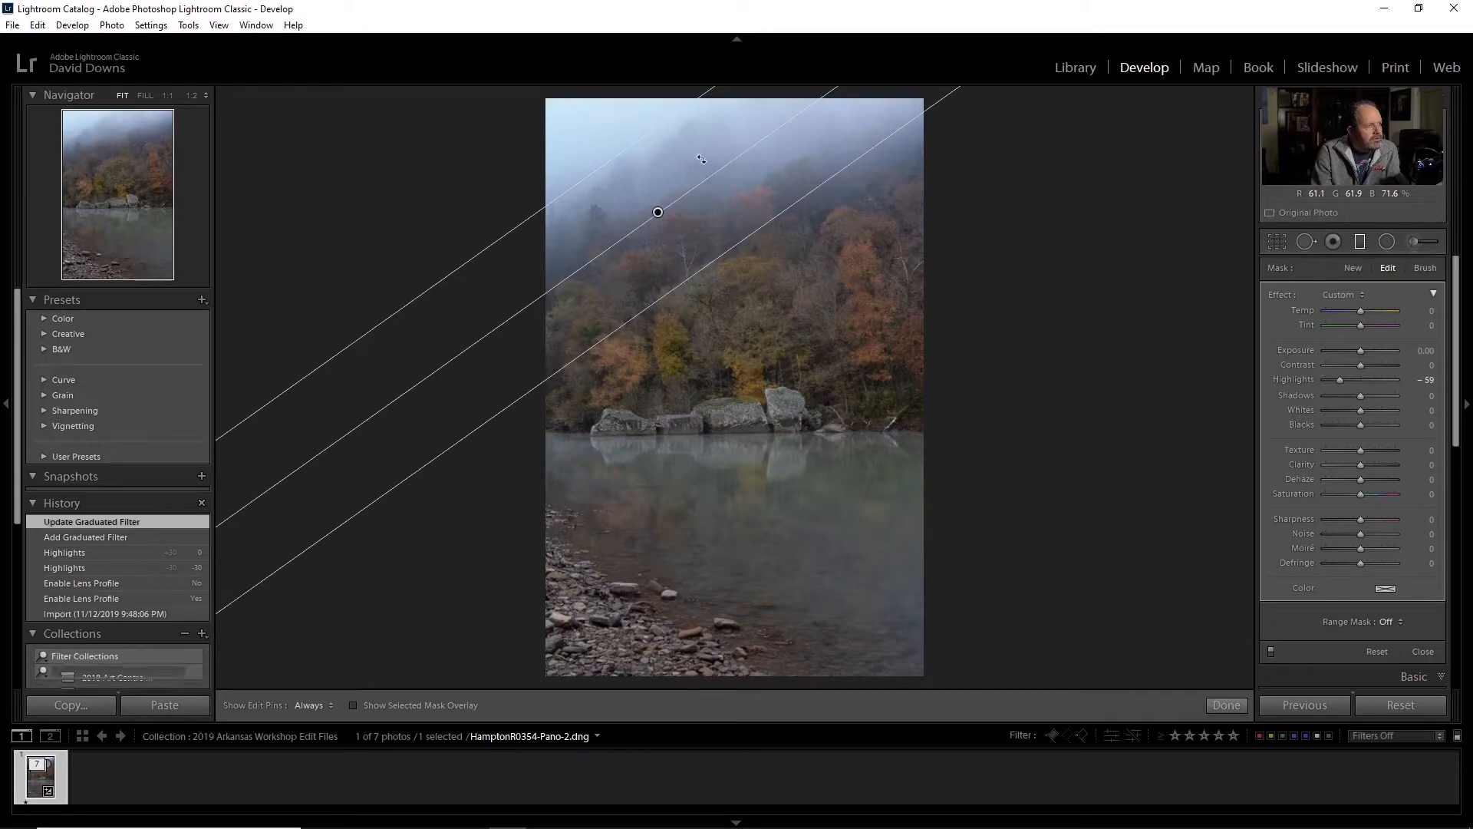
{"action": "left_click_drag", "start_coordinate": [632, 145], "coordinate": [638, 158]}
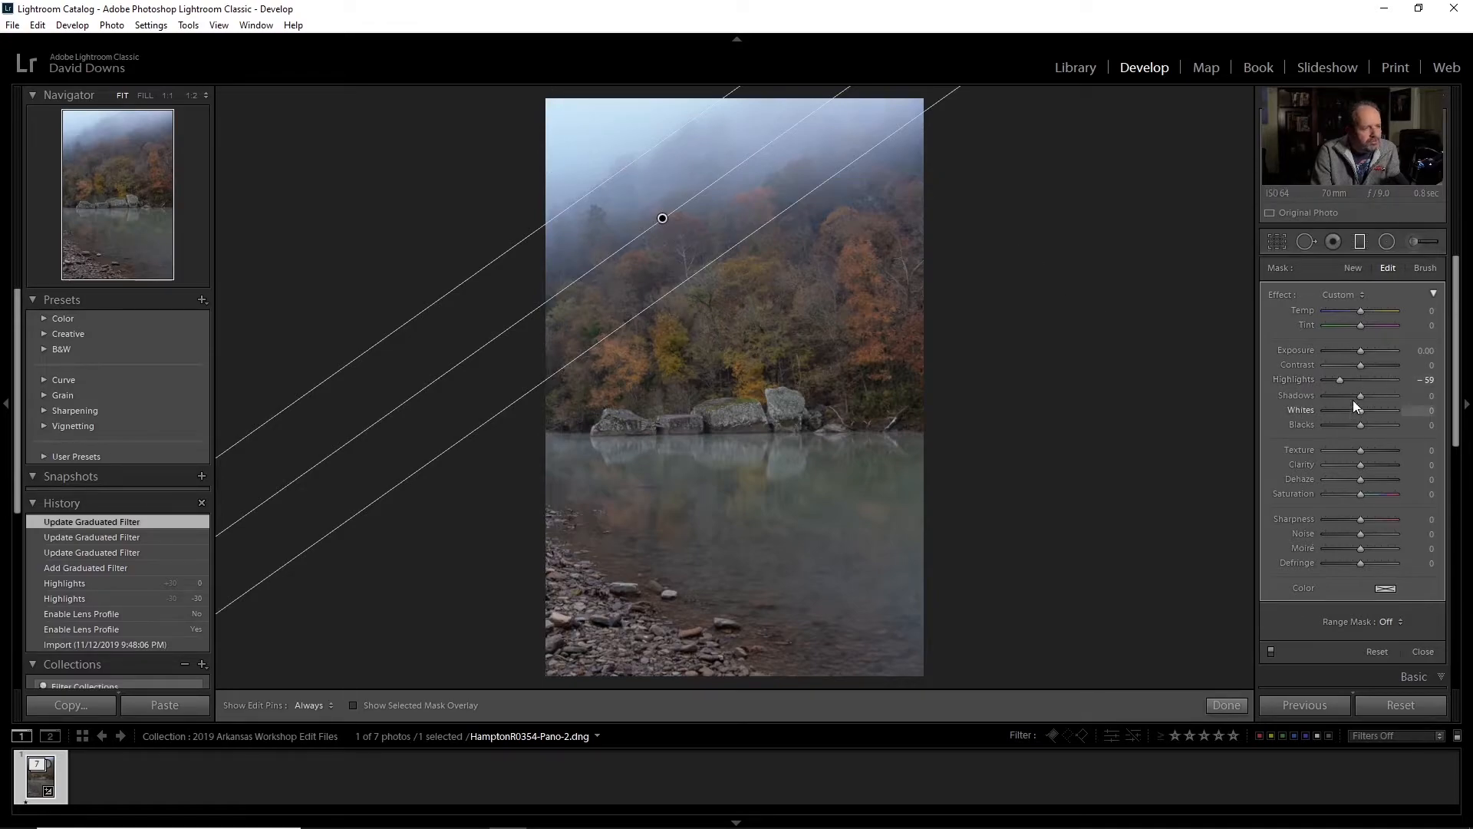
Step: Set the graduated filter's Highlights to -100, pull its lower edge in slightly, and finish the filter
{"action": "left_click_drag", "start_coordinate": [1340, 380], "coordinate": [1305, 384]}
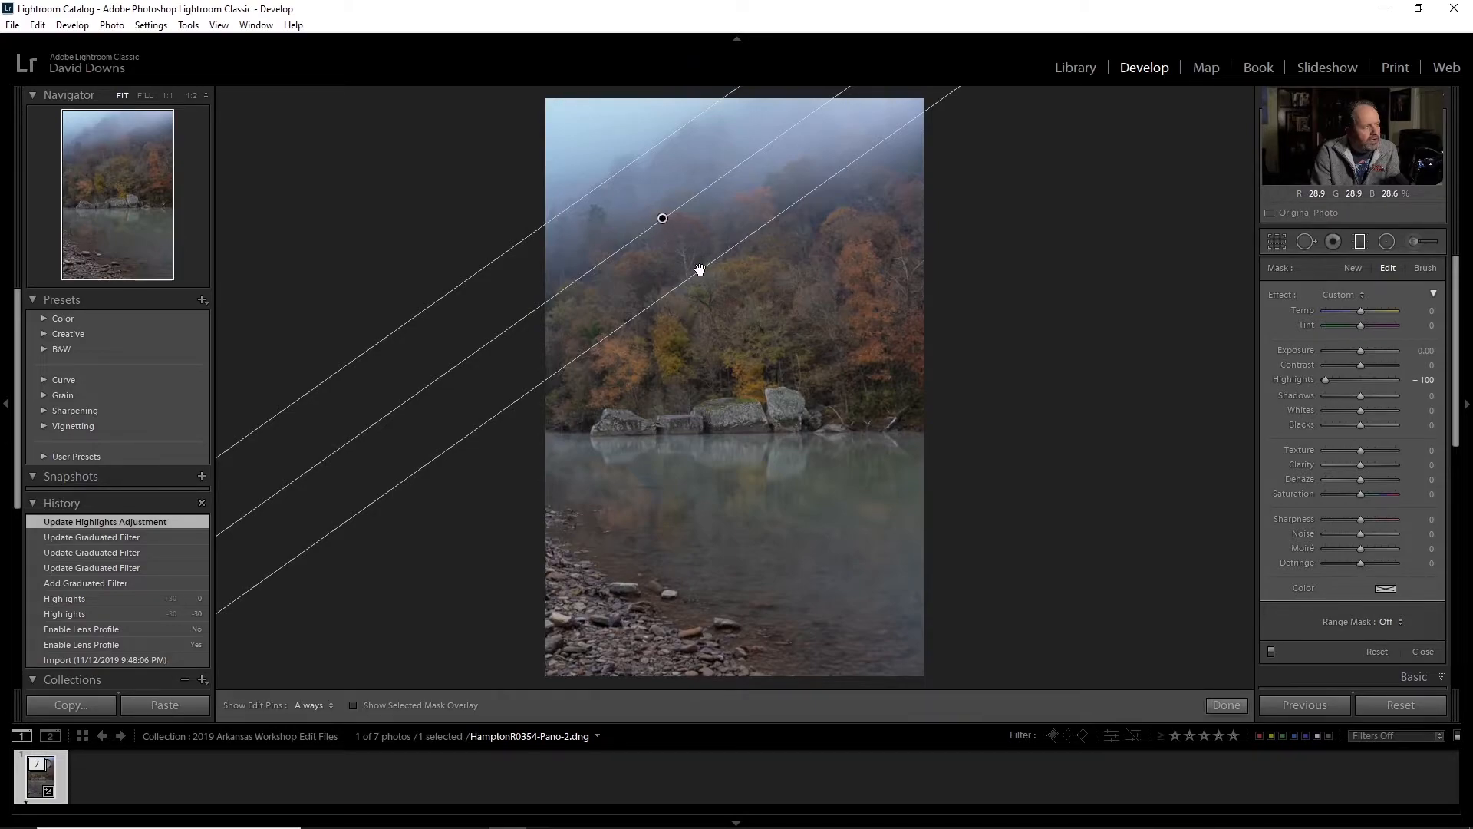
{"action": "mouse_move", "coordinate": [699, 269]}
{"action": "left_mouse_down"}
{"action": "mouse_move", "coordinate": [750, 322]}
{"action": "mouse_move", "coordinate": [700, 270]}
{"action": "mouse_move", "coordinate": [747, 319]}
{"action": "mouse_move", "coordinate": [701, 246]}
{"action": "mouse_move", "coordinate": [708, 258]}
{"action": "left_mouse_up"}
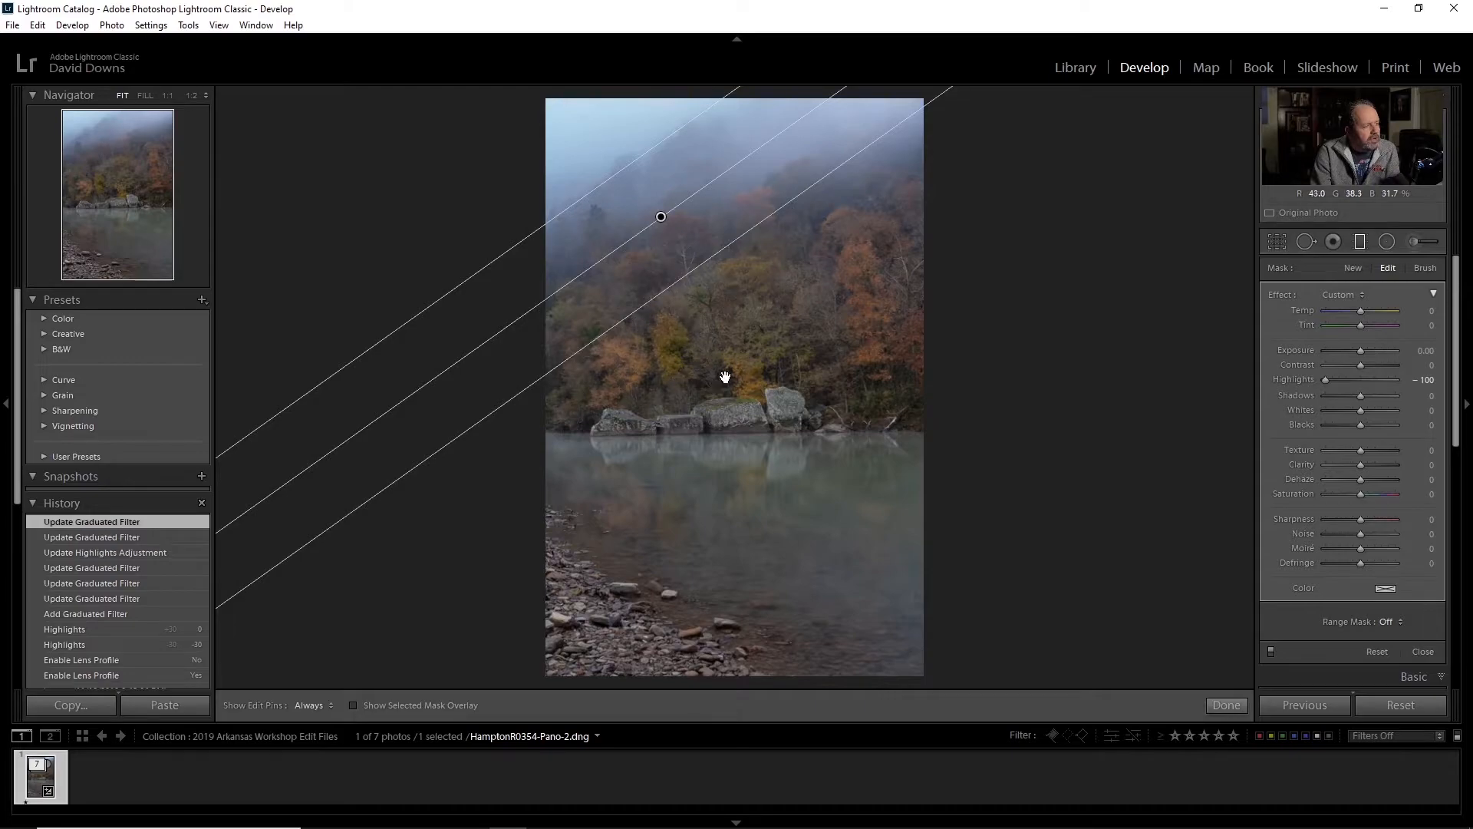
{"action": "left_click", "coordinate": [1358, 244]}
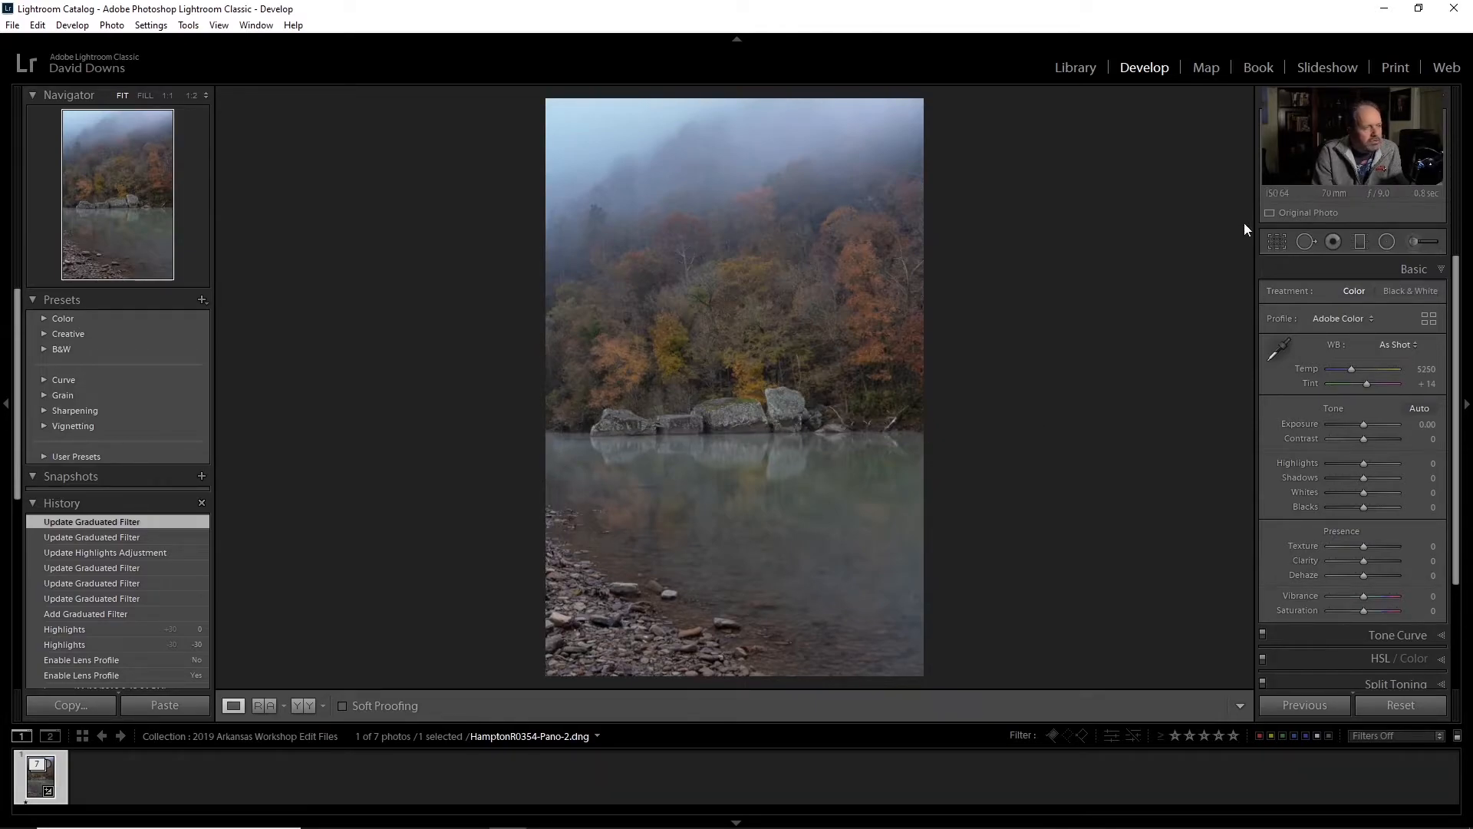
Step: Crop a strip off the panorama's right side, just beyond the rocks, with the aspect ratio unlocked, and apply the crop
{"action": "left_click", "coordinate": [1276, 243]}
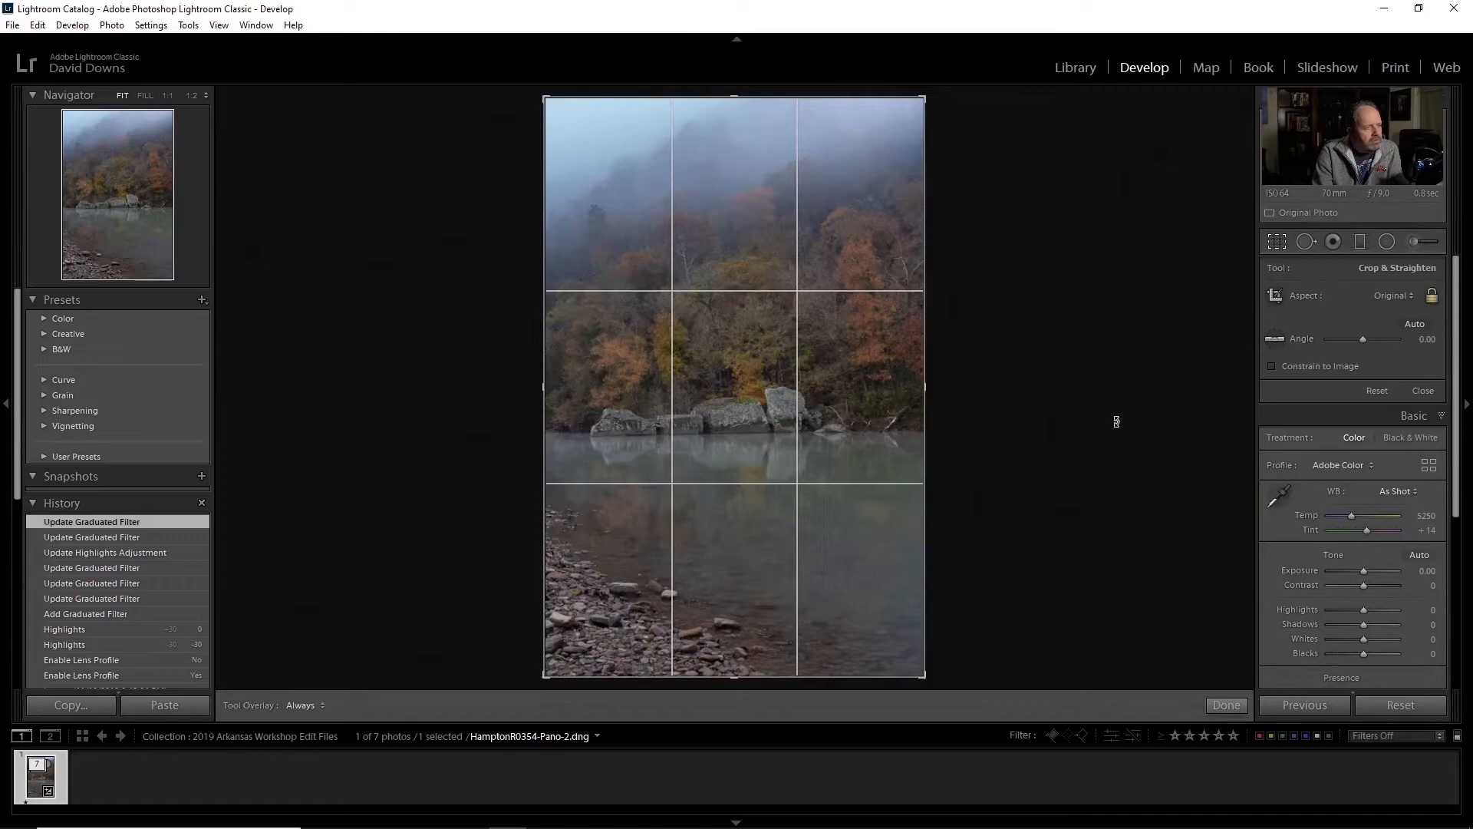
{"action": "mouse_move", "coordinate": [925, 387]}
{"action": "left_mouse_down"}
{"action": "mouse_move", "coordinate": [898, 394]}
{"action": "mouse_move", "coordinate": [939, 389]}
{"action": "left_mouse_up"}
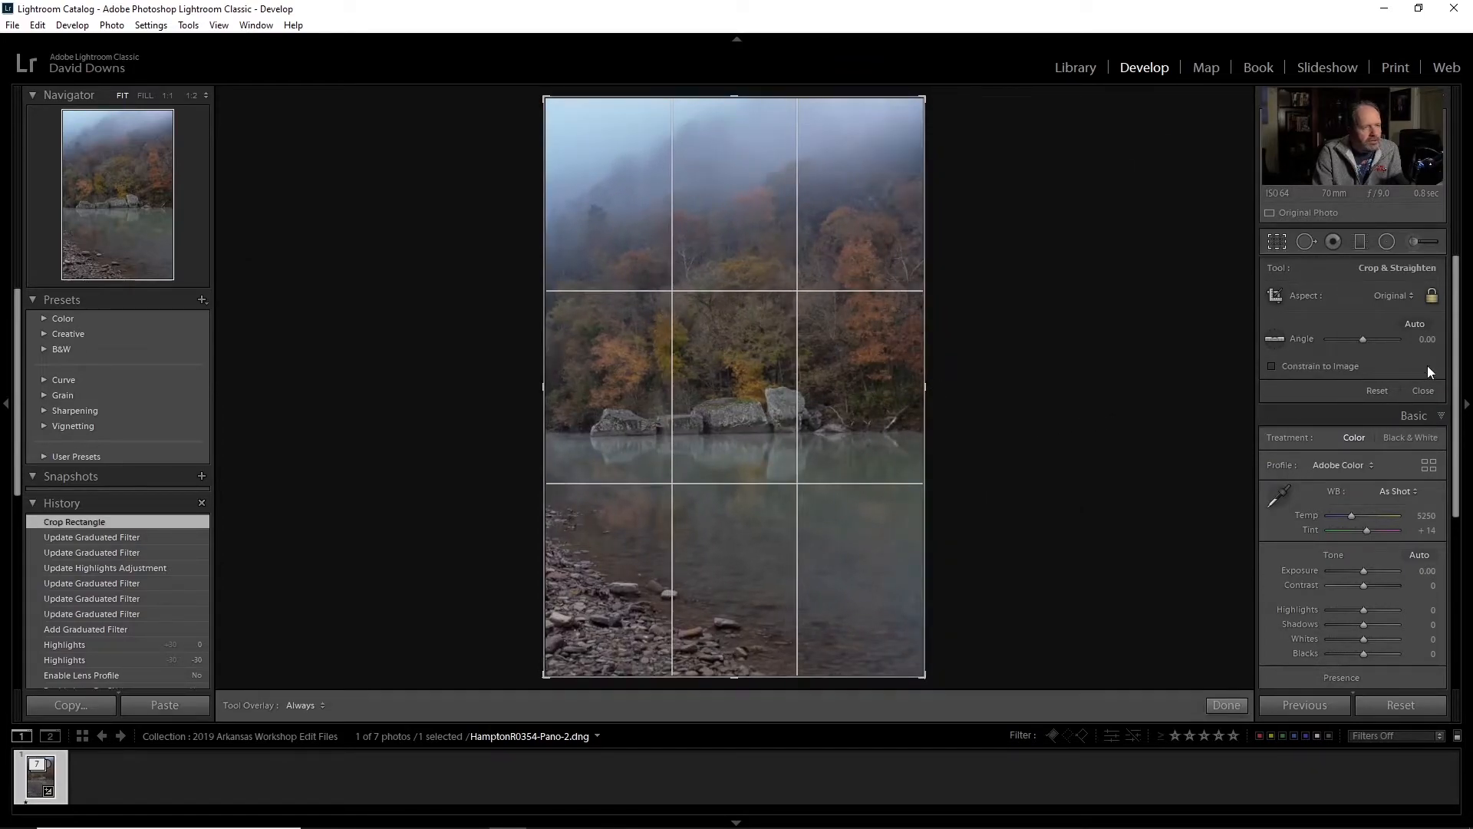
{"action": "left_click", "coordinate": [1432, 301]}
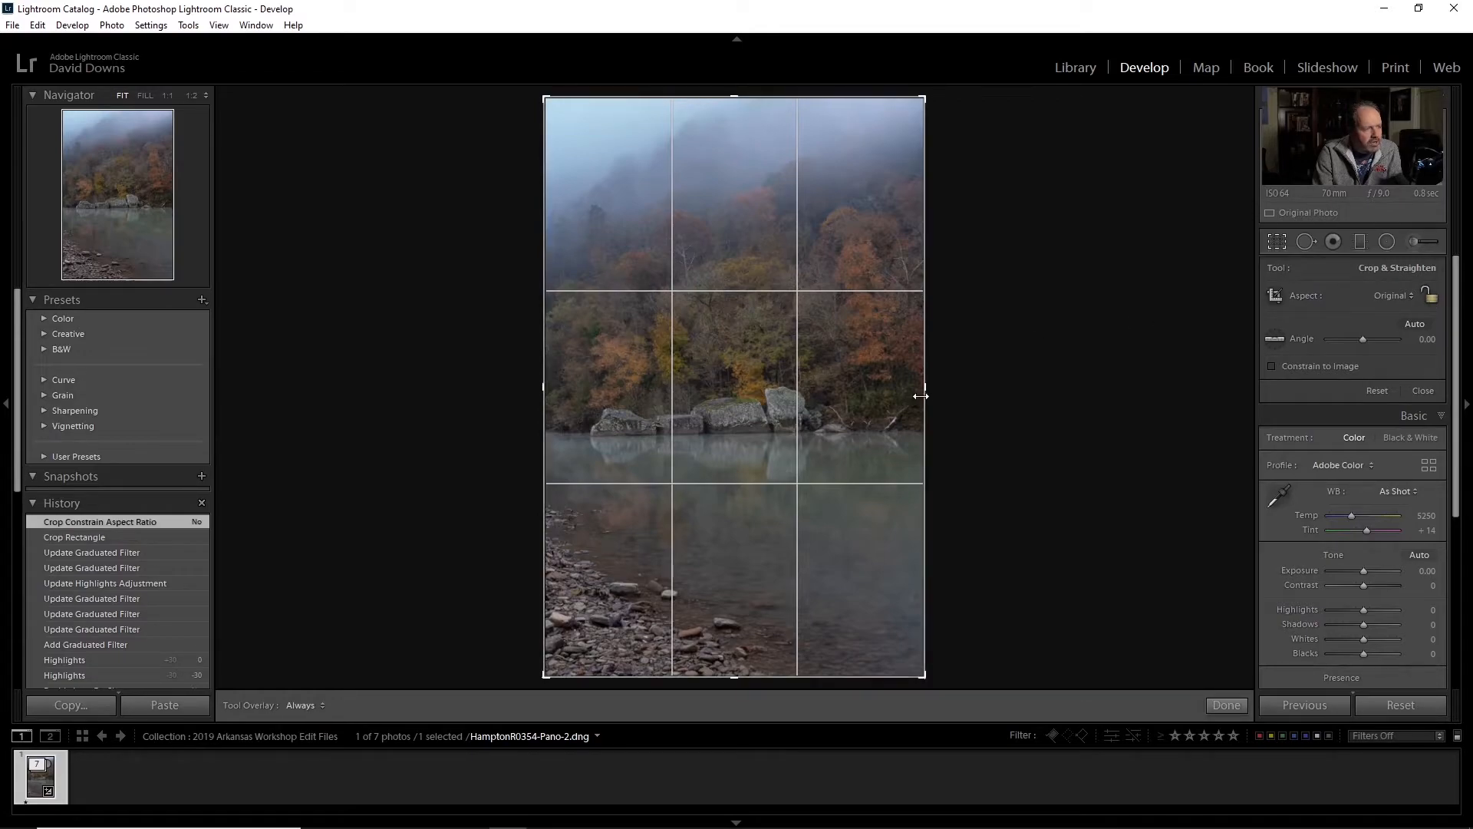
{"action": "left_click_drag", "start_coordinate": [926, 387], "coordinate": [898, 396]}
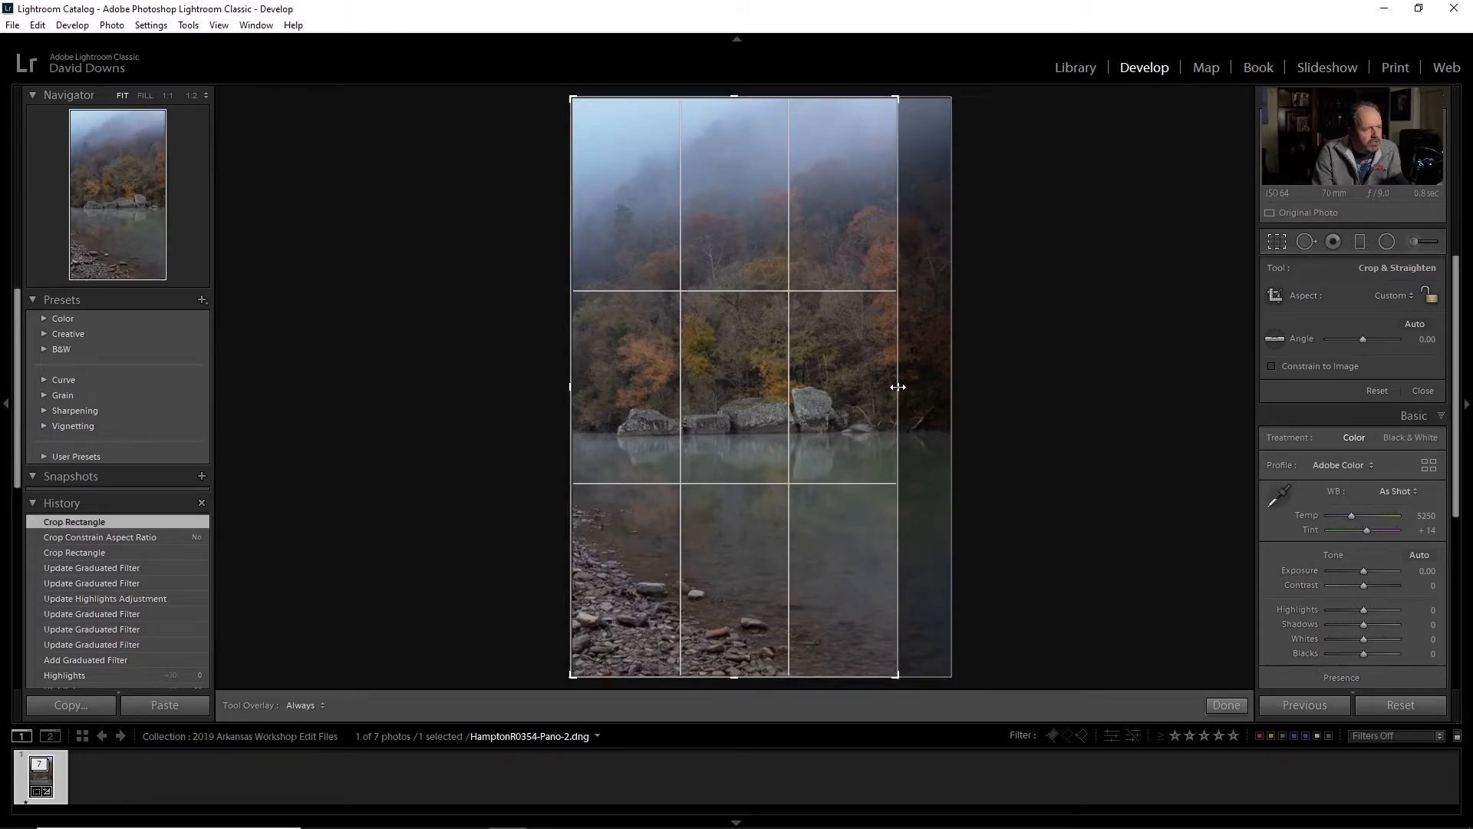
{"action": "left_click_drag", "start_coordinate": [897, 387], "coordinate": [882, 392]}
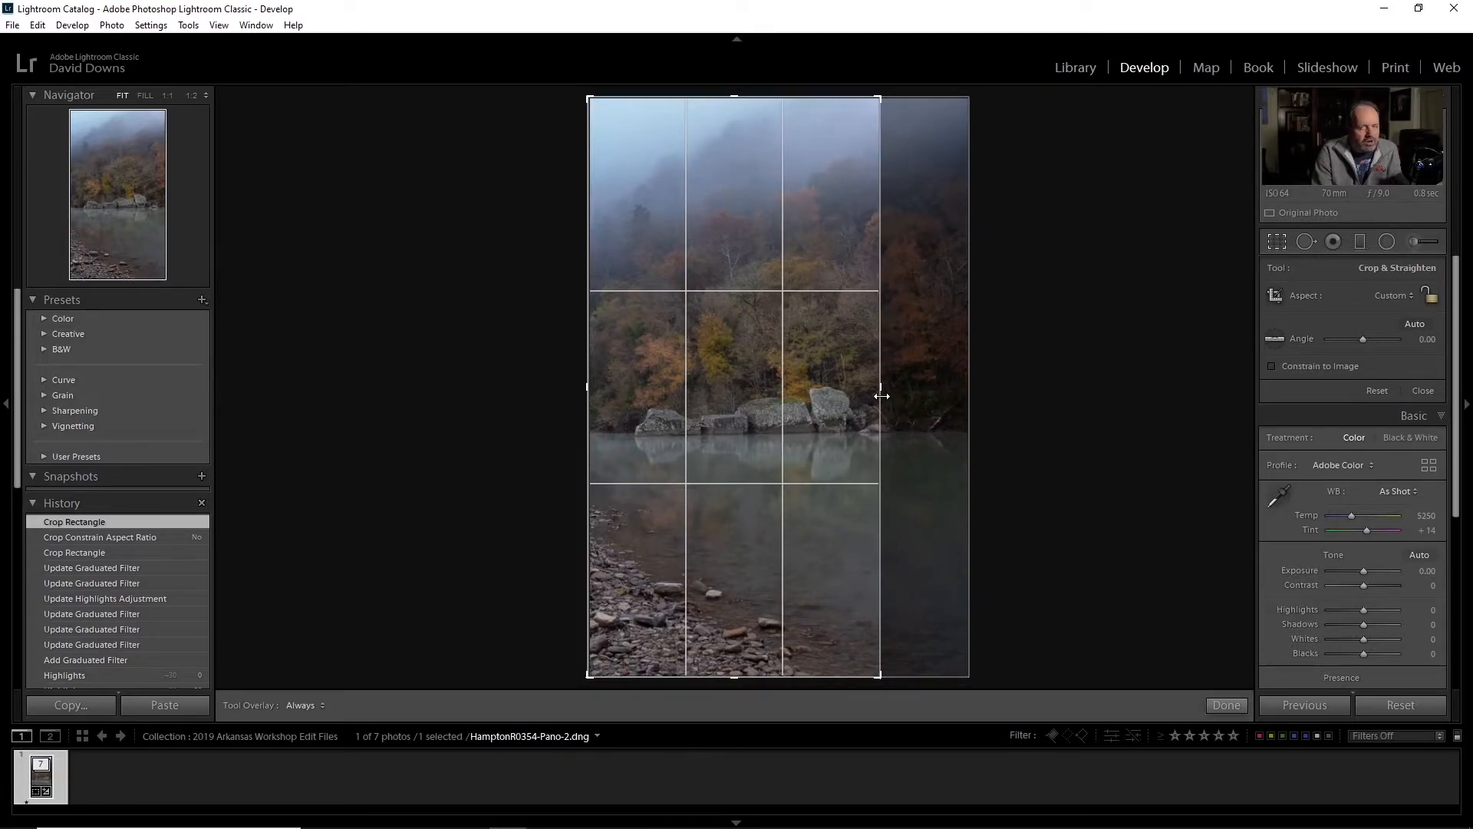
{"action": "left_click_drag", "start_coordinate": [881, 395], "coordinate": [891, 389]}
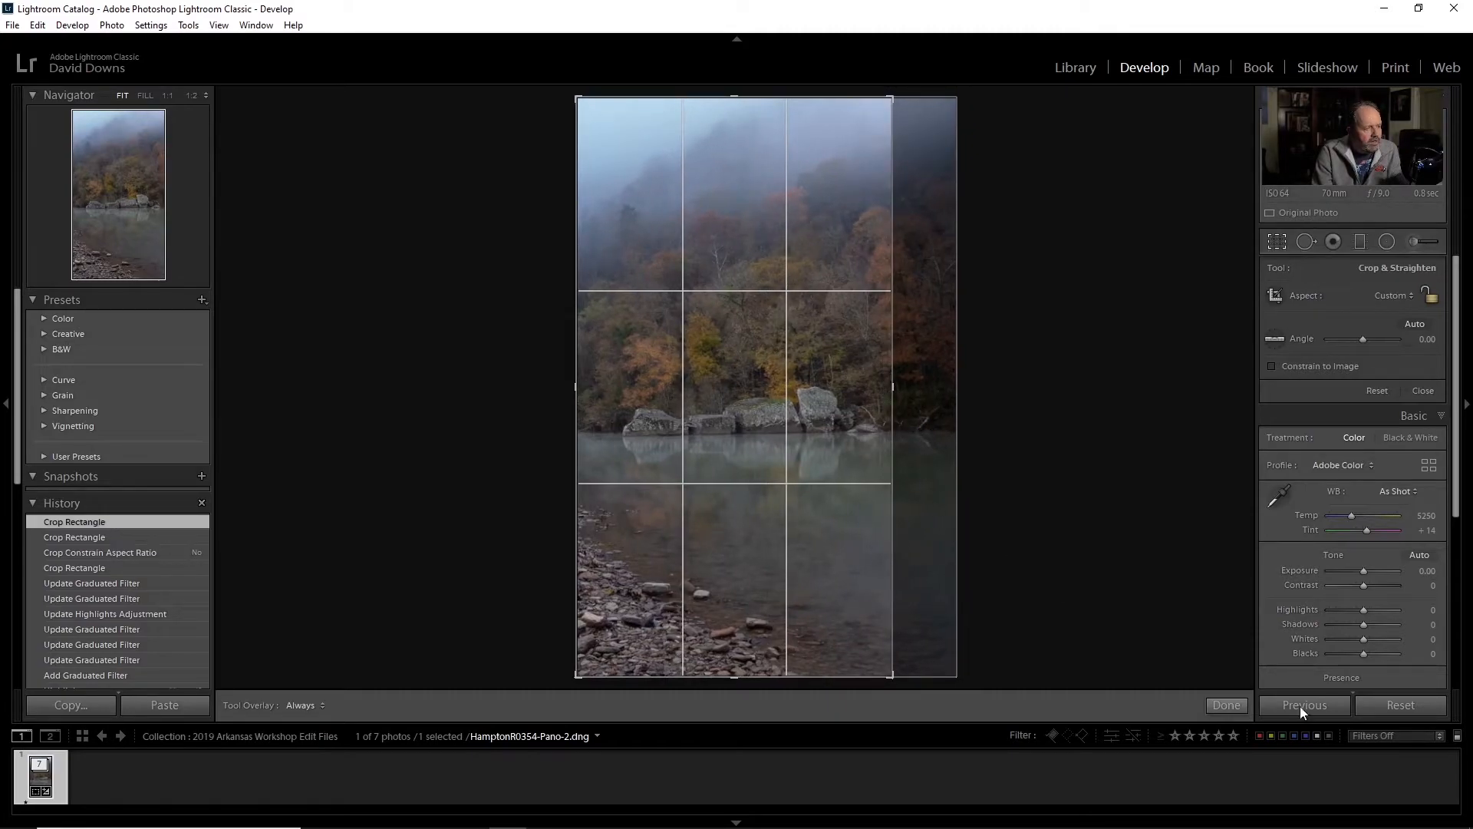
{"action": "left_click", "coordinate": [1231, 702]}
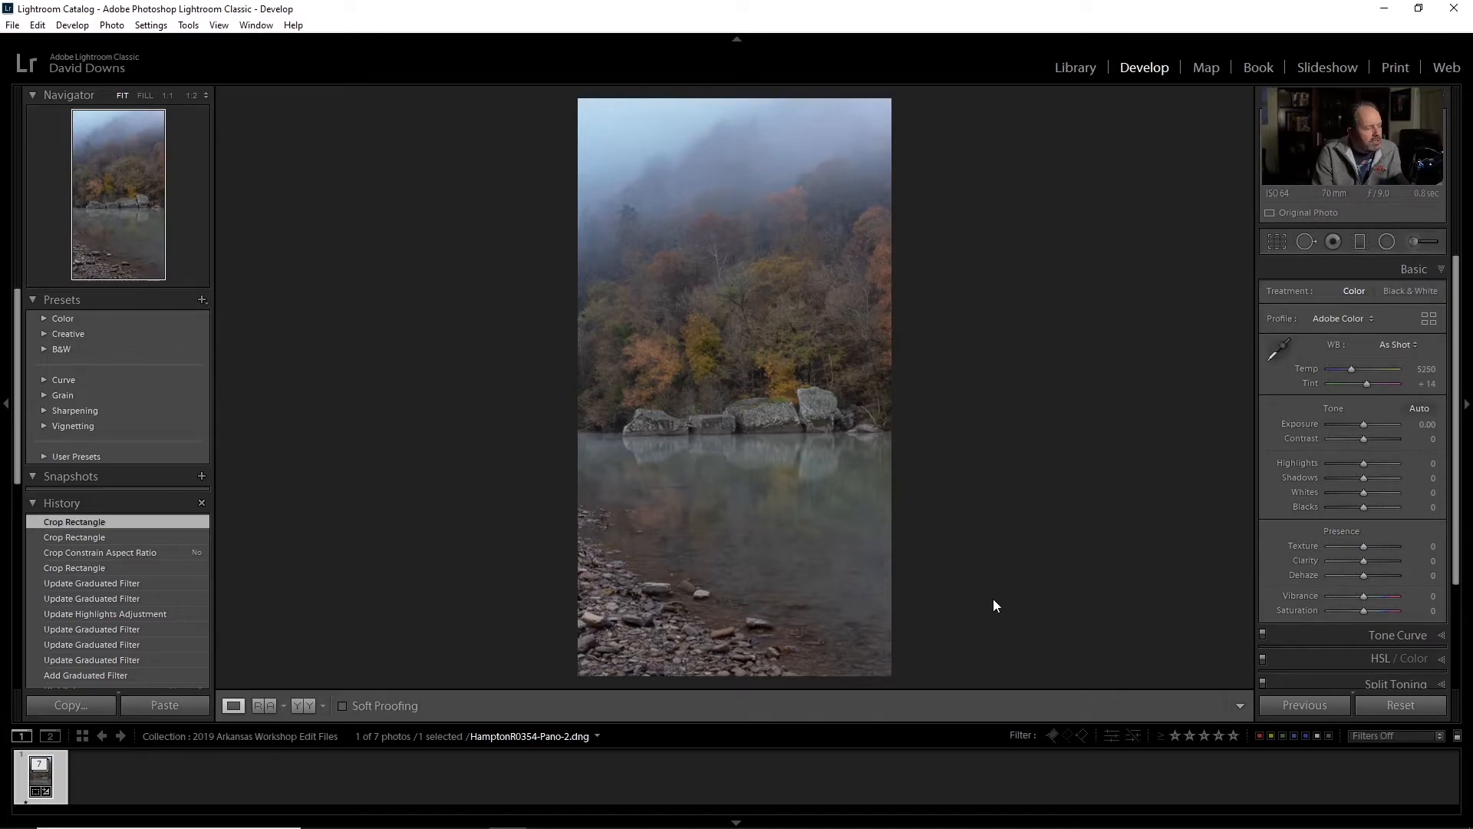
Step: Reopen the crop and try trimming the foggy top of the panorama, restoring the full height
{"action": "left_click", "coordinate": [1276, 241]}
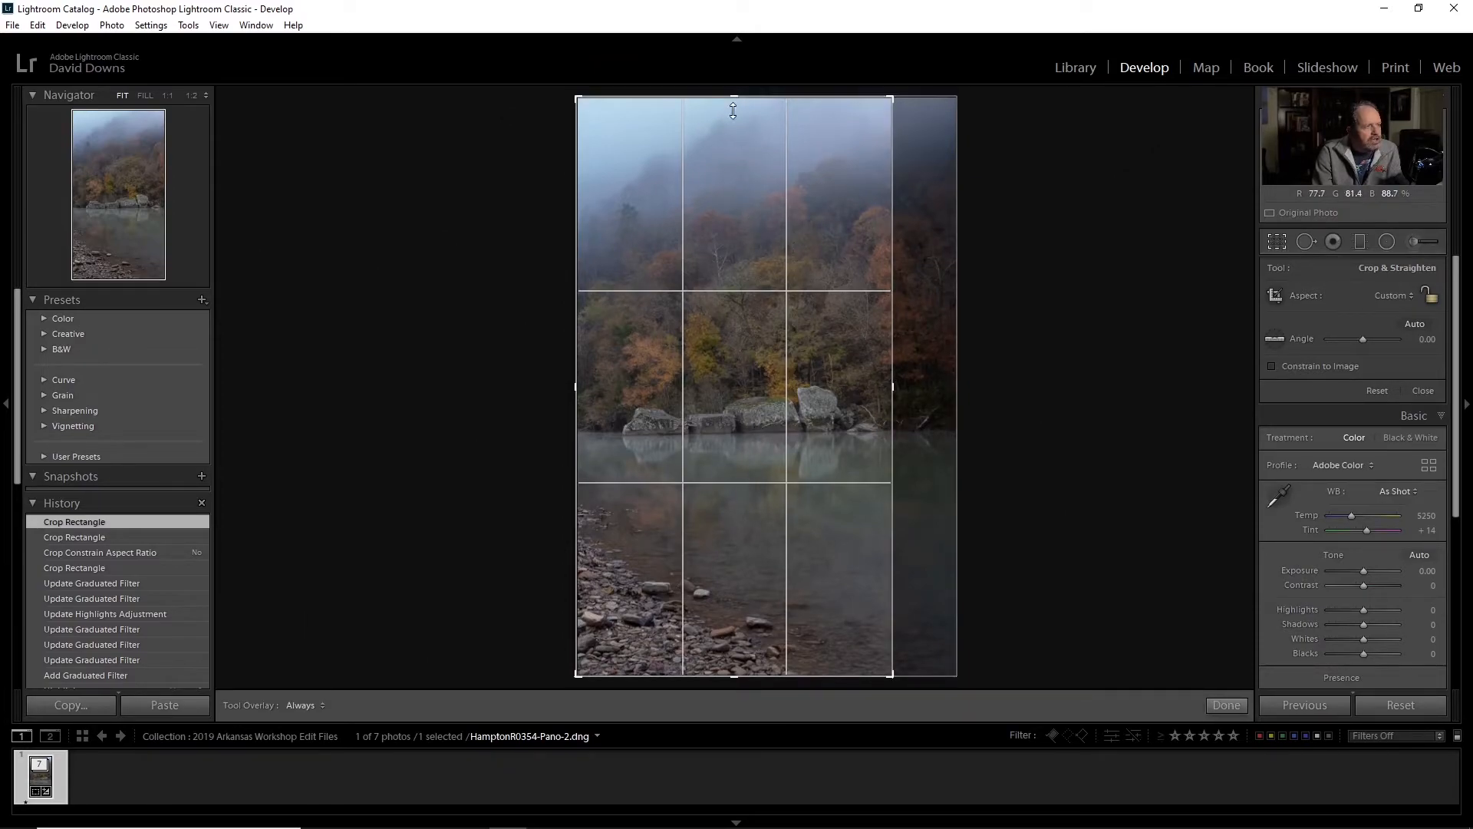
{"action": "left_click_drag", "start_coordinate": [733, 112], "coordinate": [735, 135]}
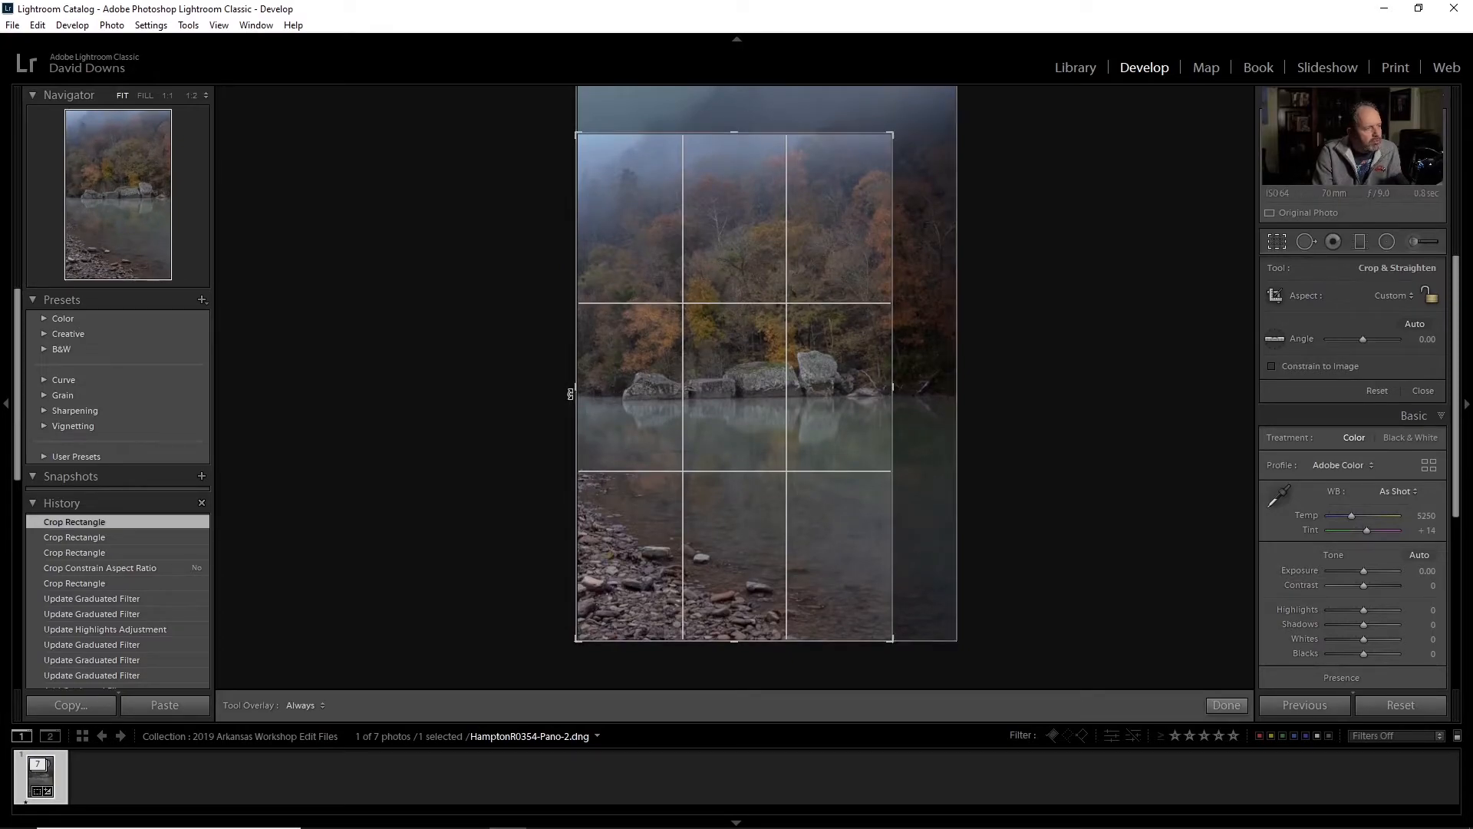
{"action": "left_click_drag", "start_coordinate": [733, 133], "coordinate": [735, 141]}
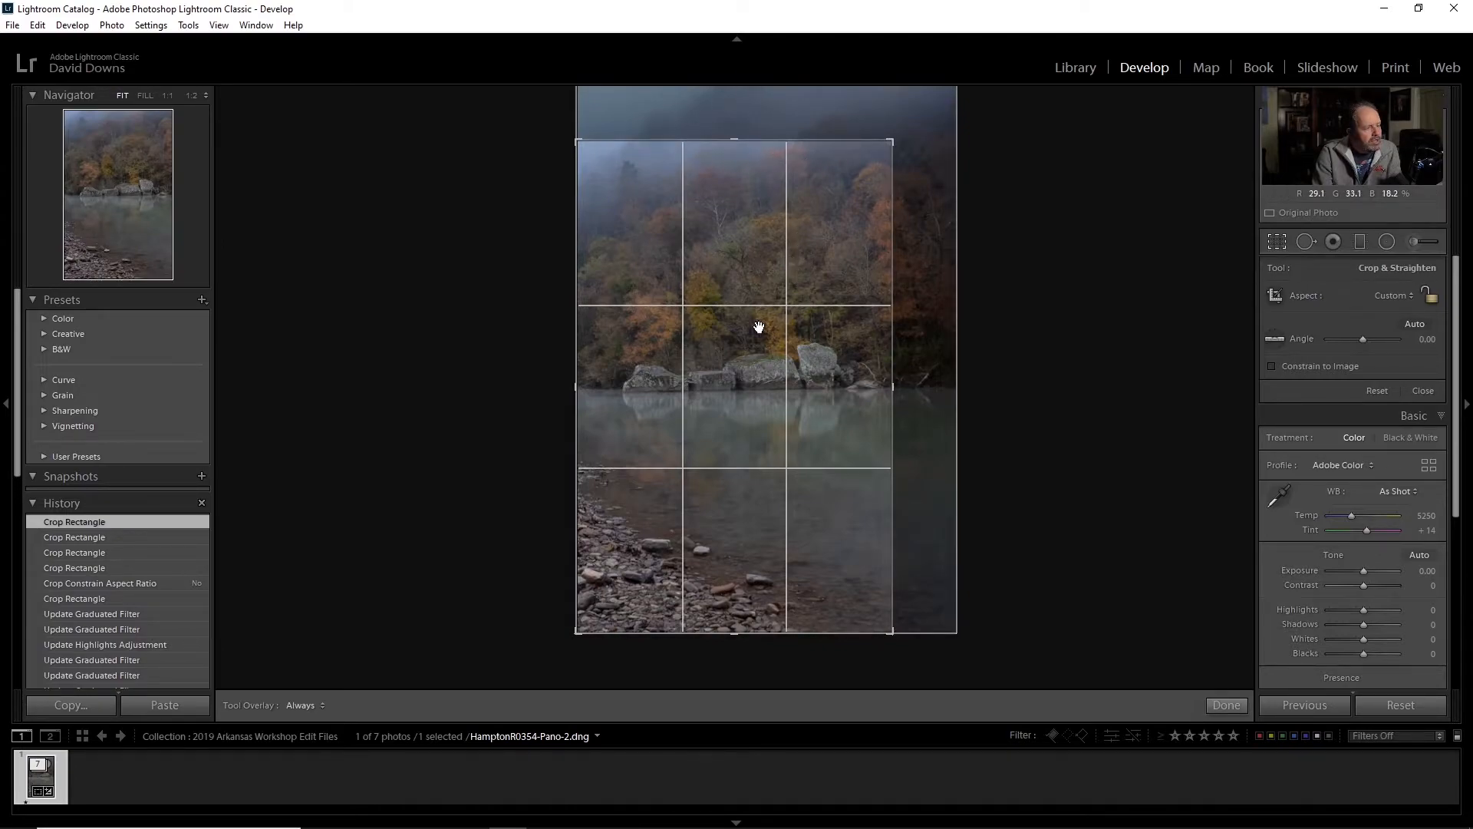
{"action": "left_click_drag", "start_coordinate": [733, 136], "coordinate": [731, 89]}
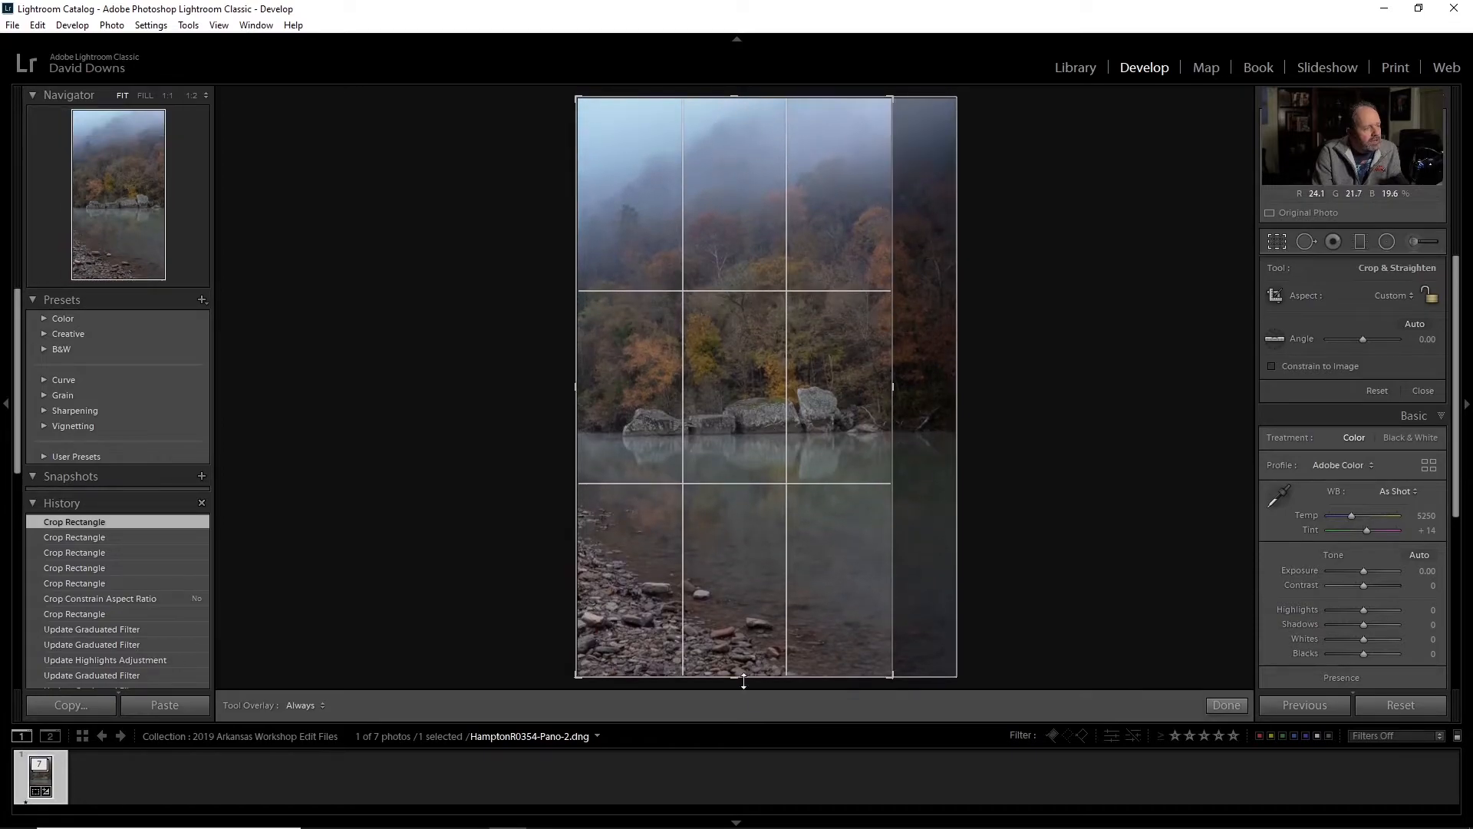
Step: Try trimming the rocky shoreline off the panorama's bottom edge, restore the full height, and close the crop
{"action": "left_click_drag", "start_coordinate": [737, 677], "coordinate": [736, 641]}
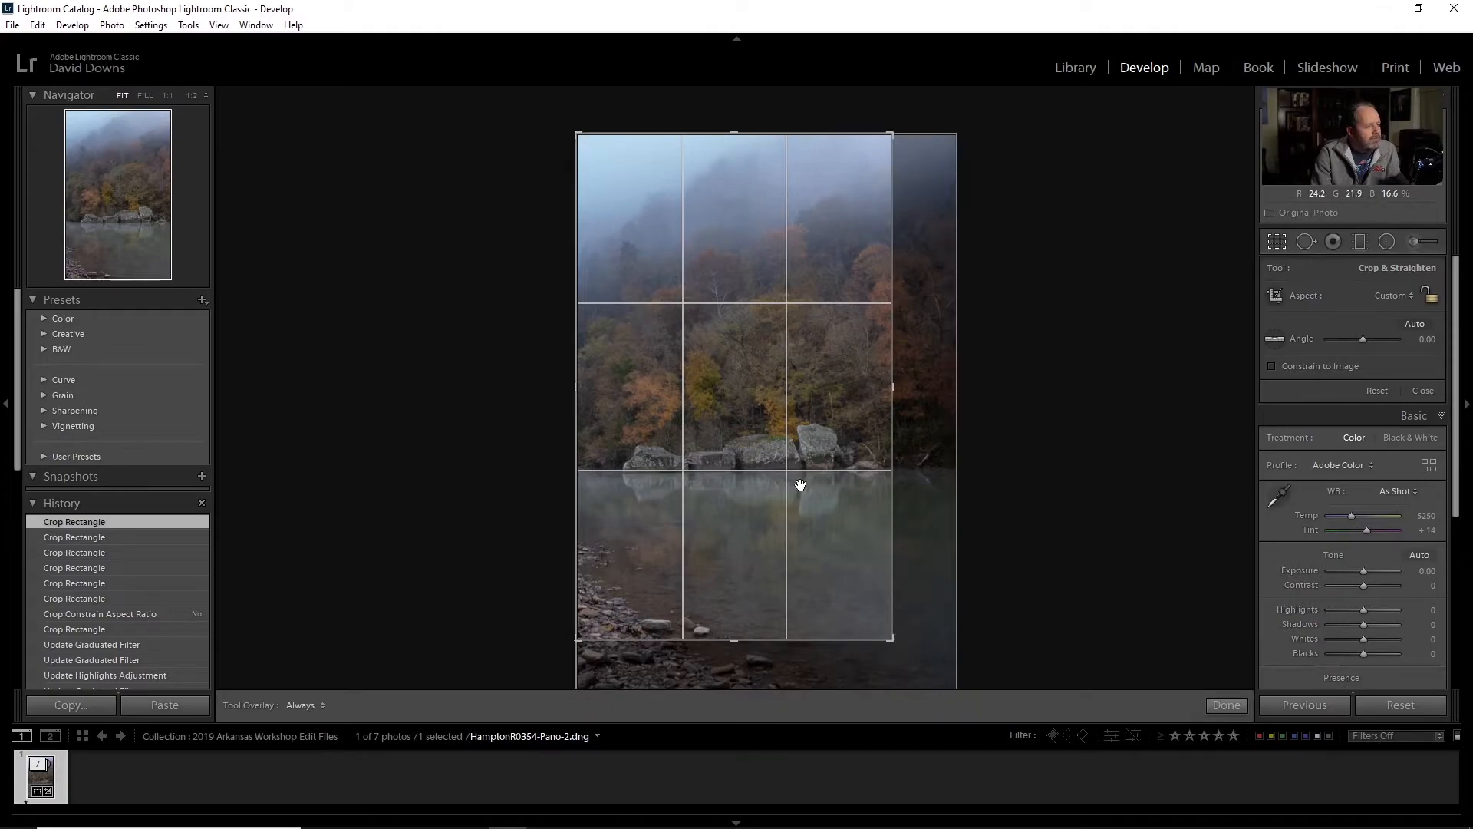
{"action": "left_click_drag", "start_coordinate": [733, 641], "coordinate": [750, 703]}
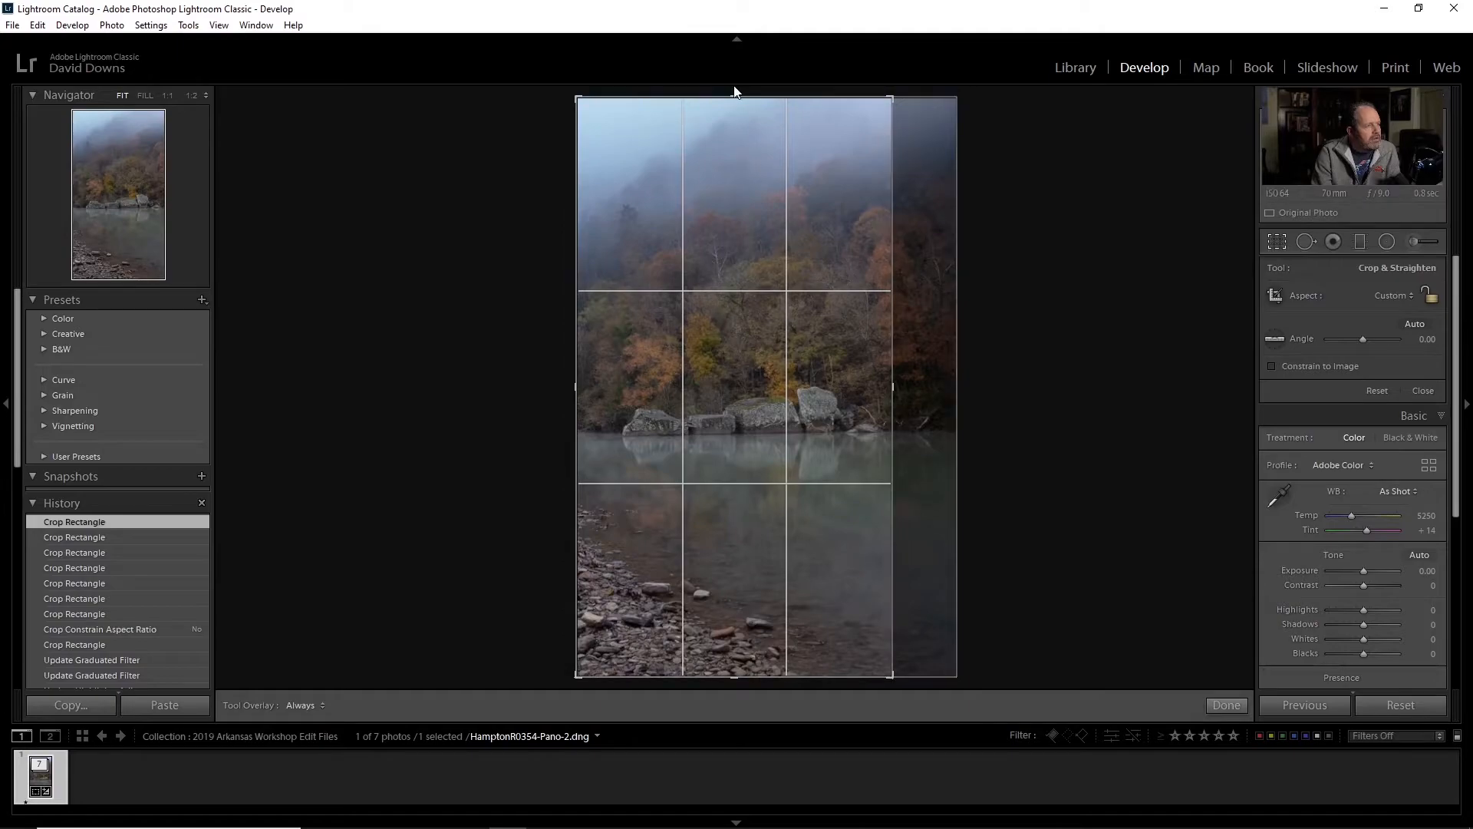
{"action": "left_click", "coordinate": [1225, 704]}
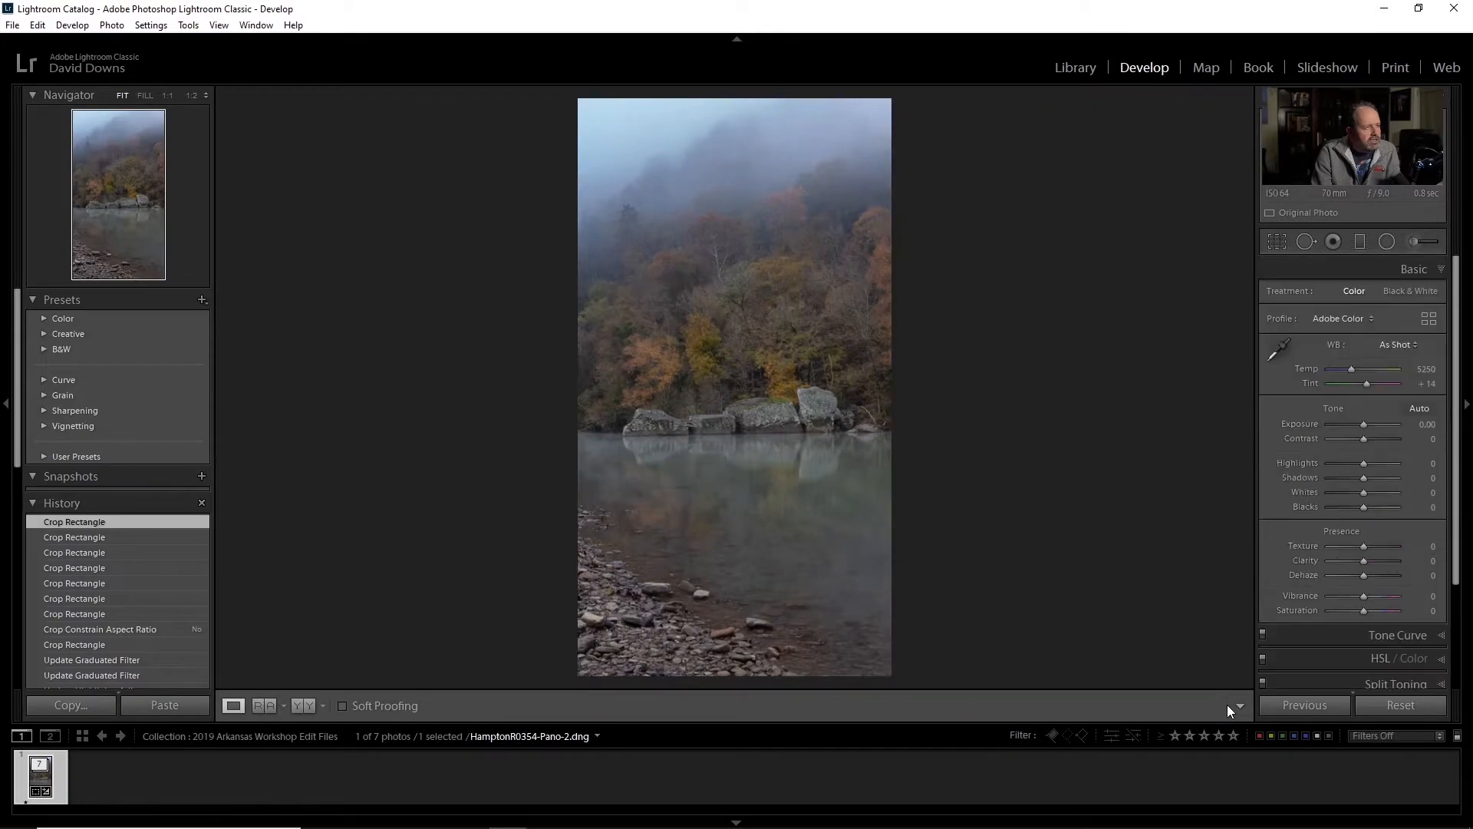
Step: Set the whole panorama's Dehaze to +19 and Clarity to +15
{"action": "left_click", "coordinate": [633, 127]}
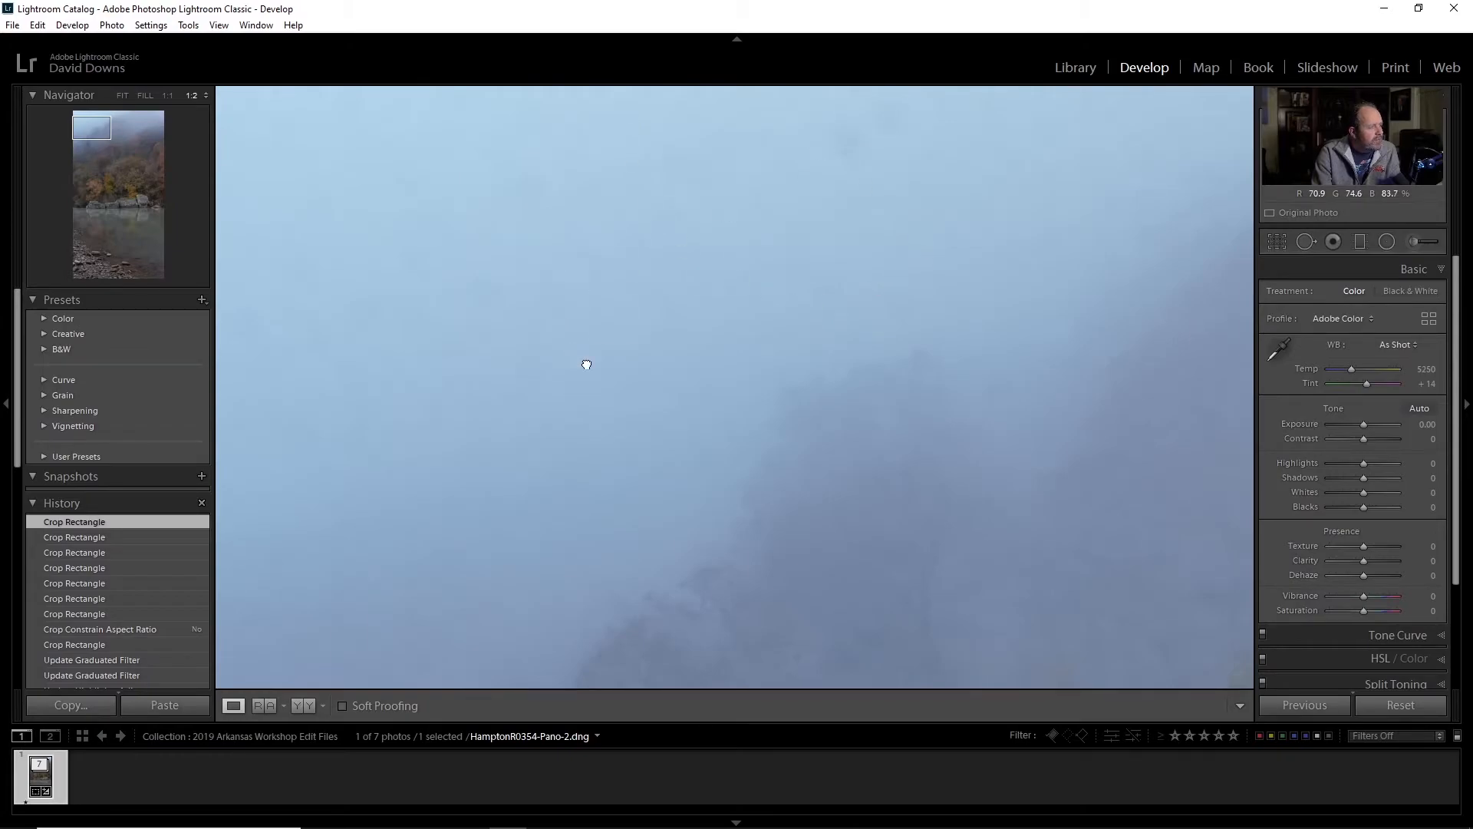
{"action": "left_click_drag", "start_coordinate": [585, 361], "coordinate": [722, 488]}
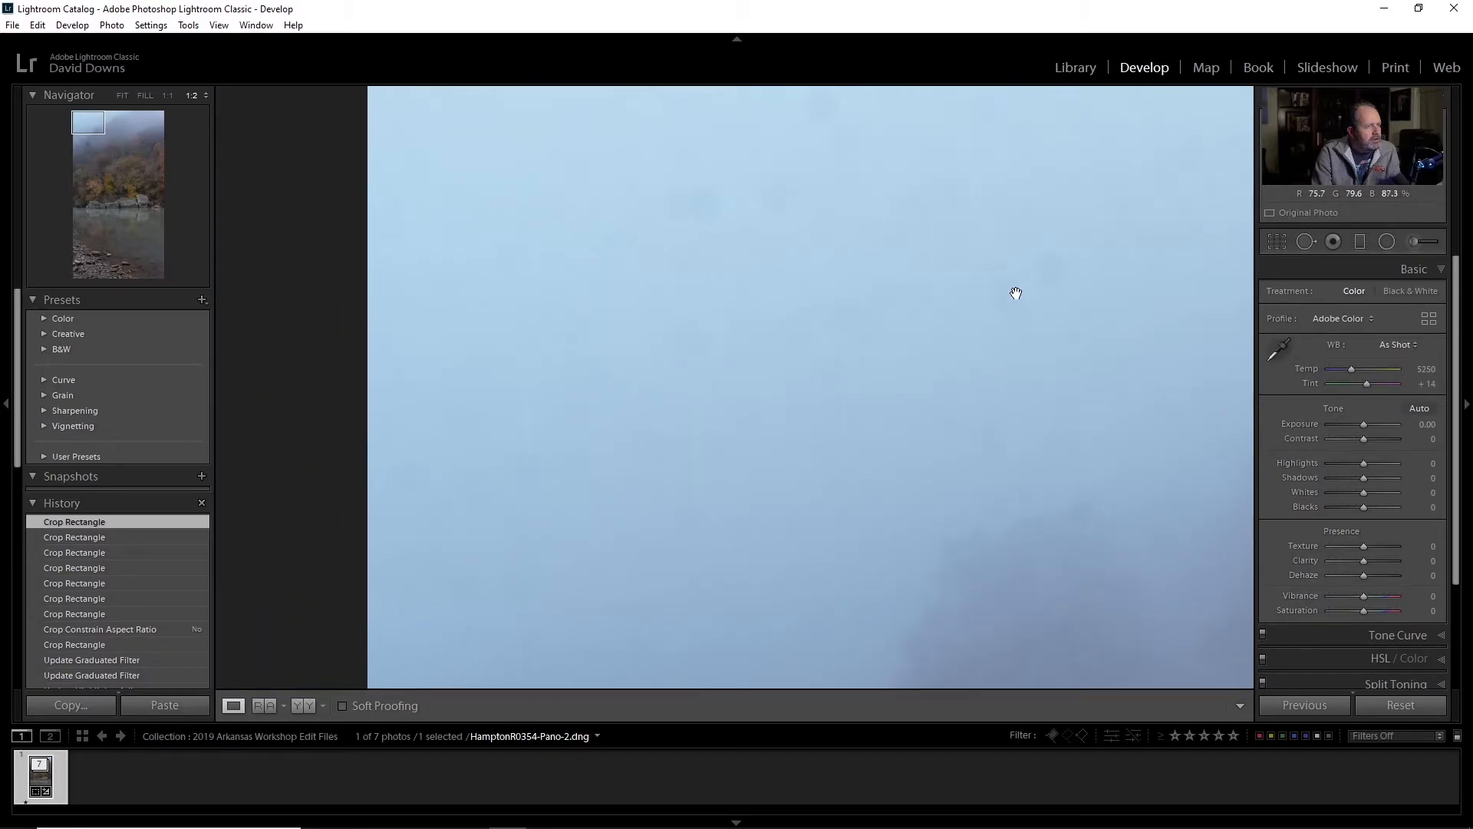
{"action": "left_click_drag", "start_coordinate": [840, 452], "coordinate": [770, 492]}
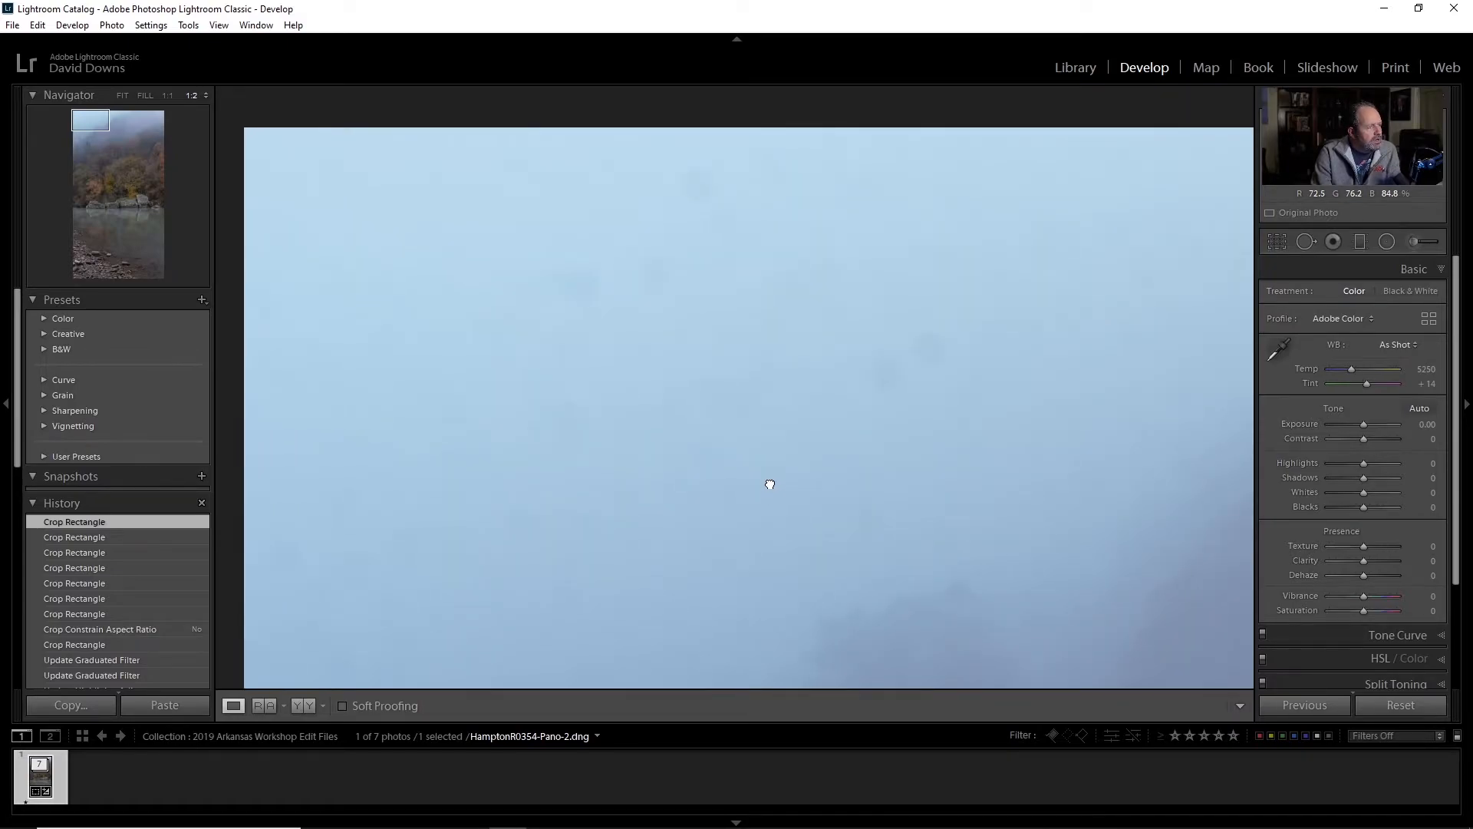
{"action": "left_click", "coordinate": [769, 484]}
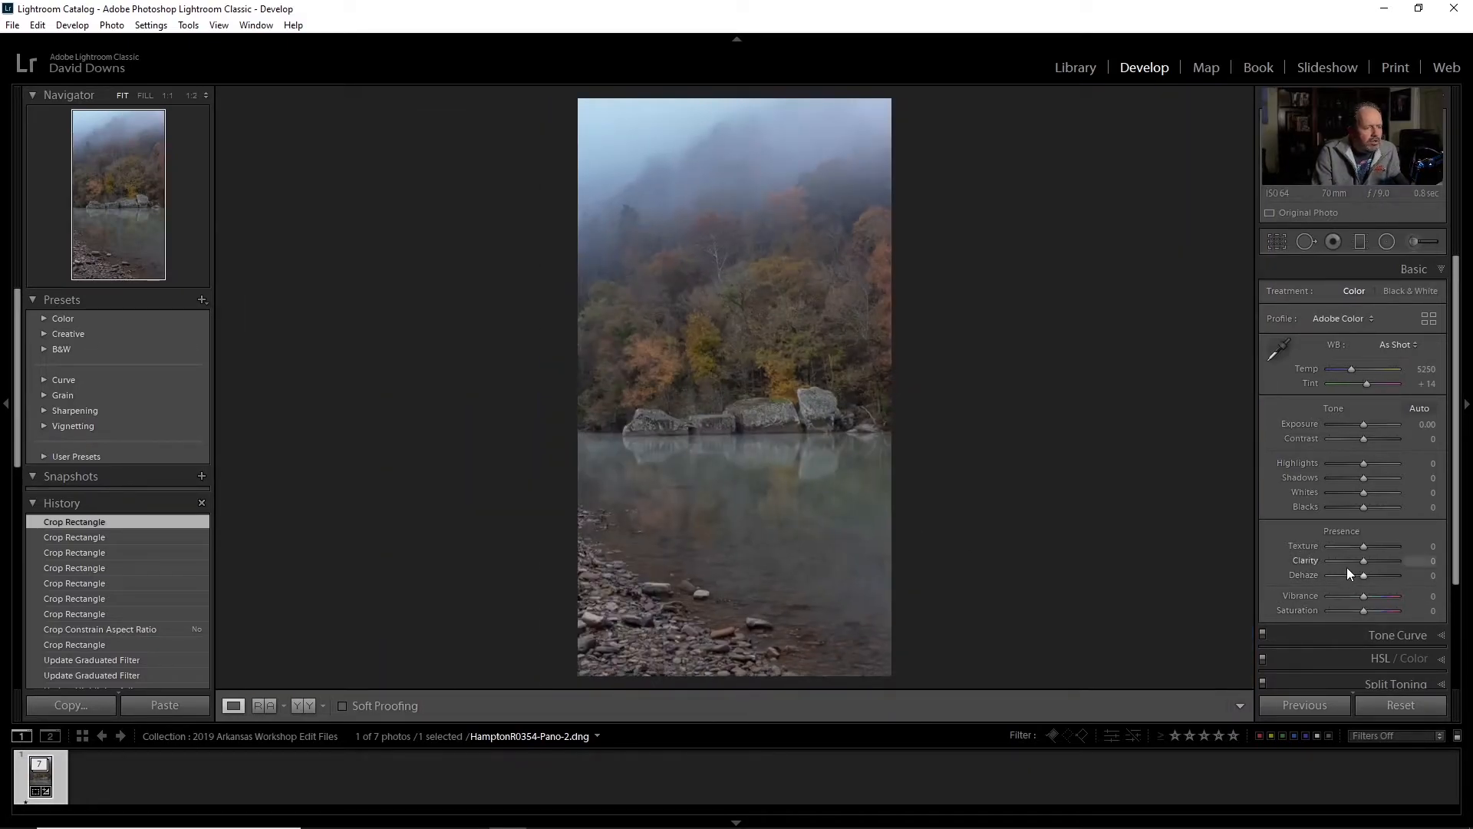
{"action": "left_click_drag", "start_coordinate": [1361, 576], "coordinate": [1367, 559]}
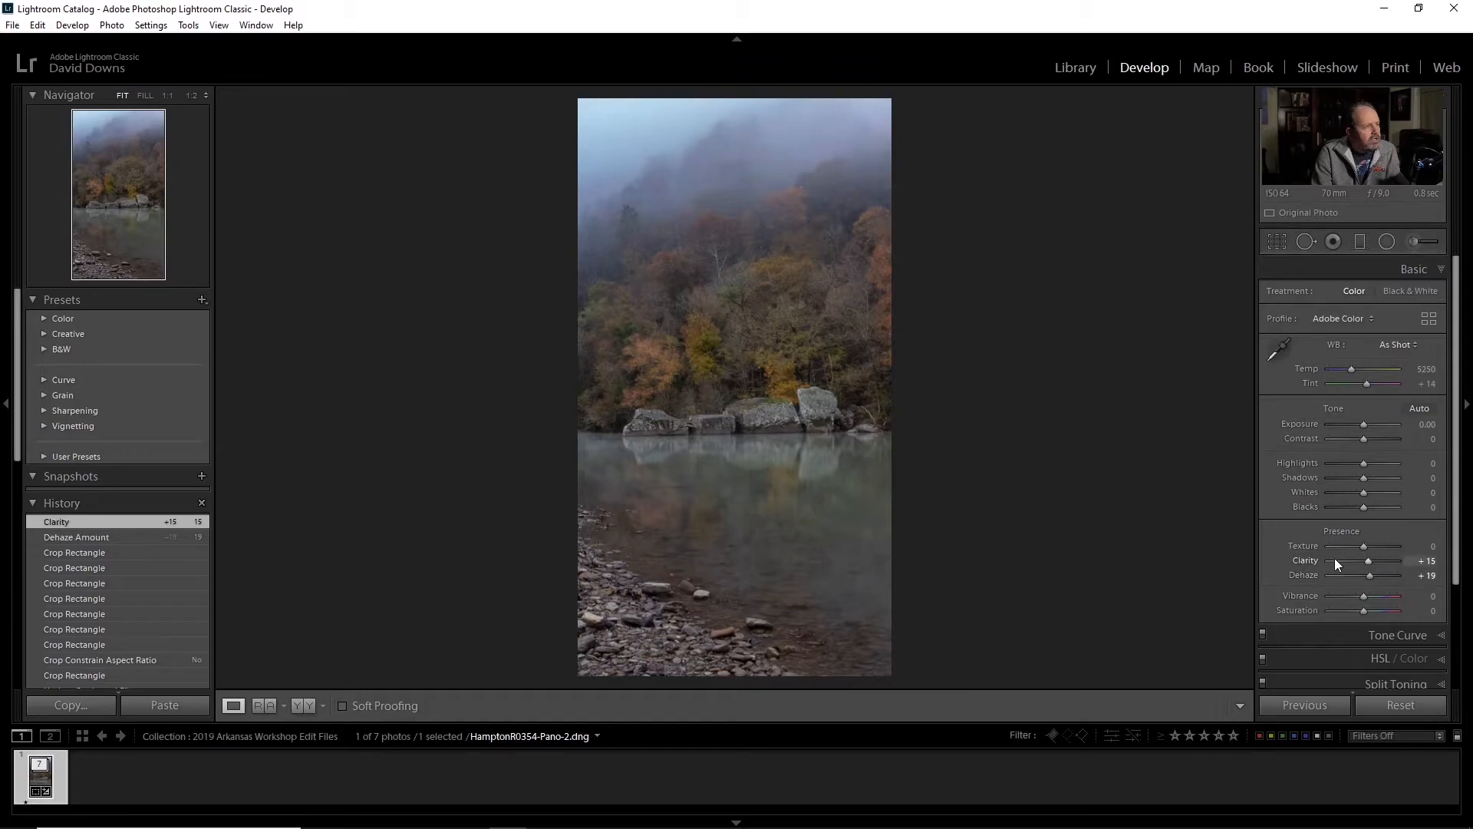
{"action": "left_click", "coordinate": [646, 135]}
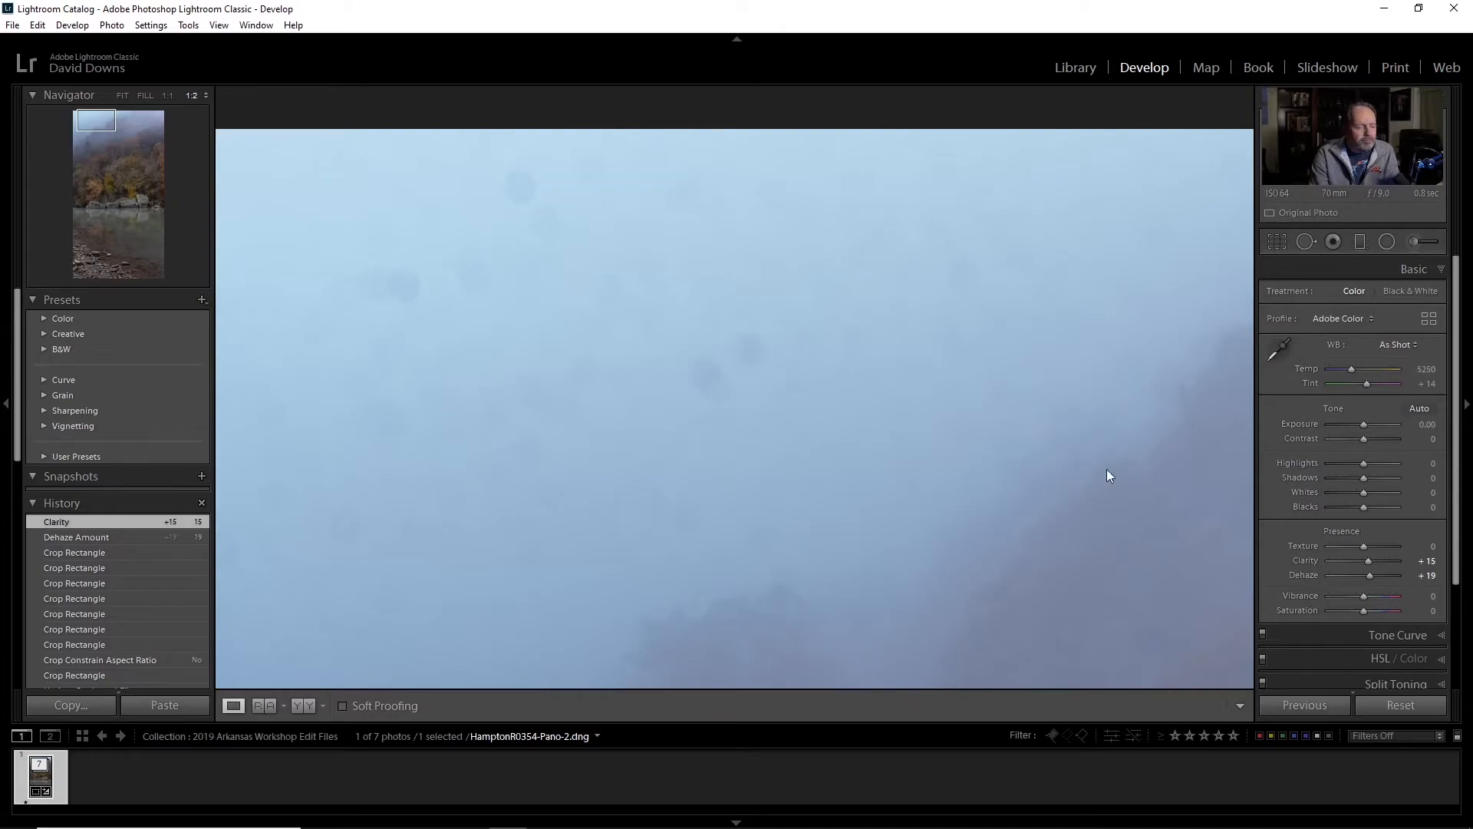
{"action": "left_click", "coordinate": [878, 597]}
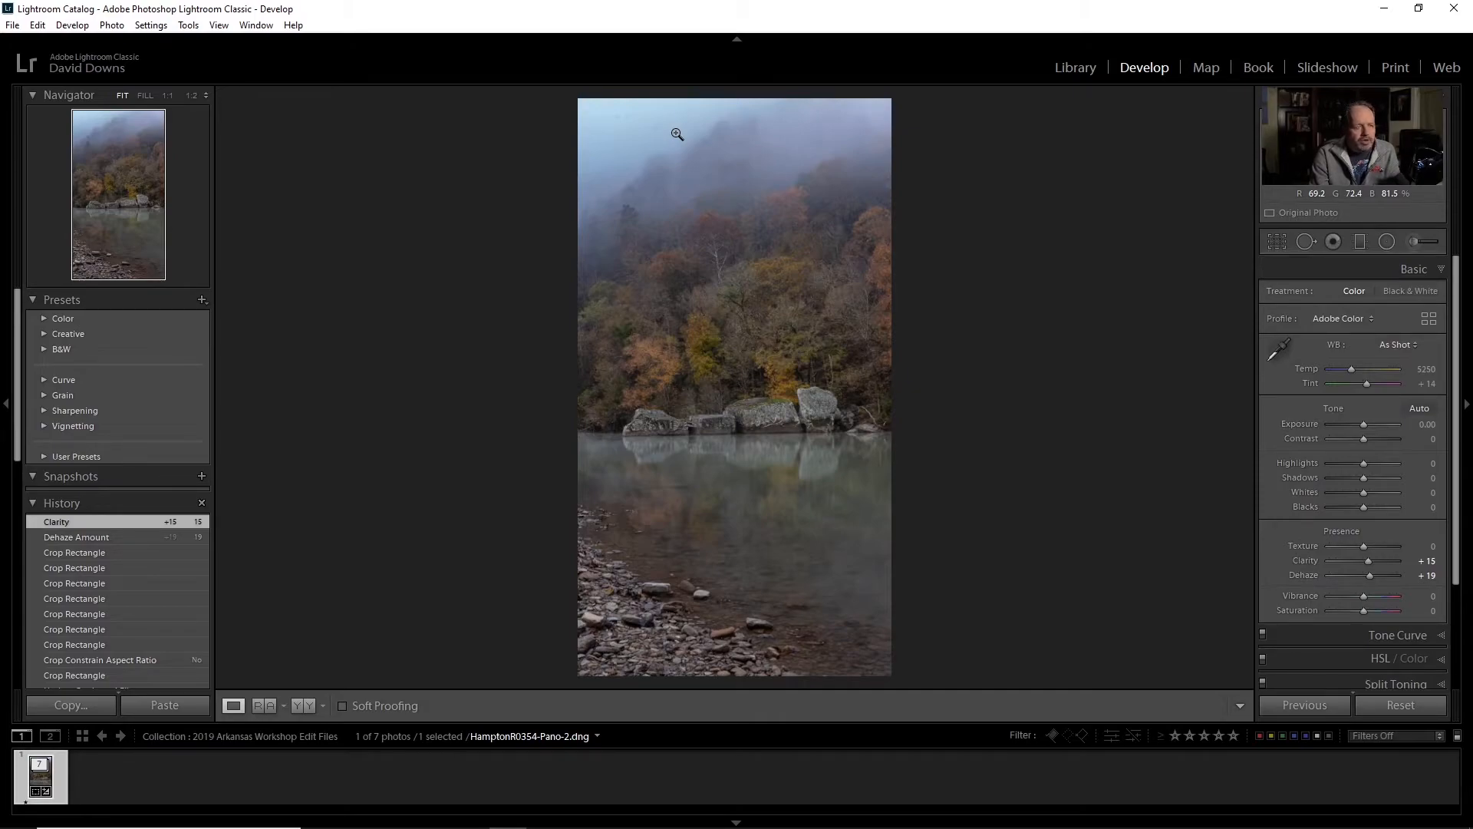
Step: Crop a strip of bright foggy sky off the panorama's top edge and apply the crop
{"action": "left_click", "coordinate": [1278, 241]}
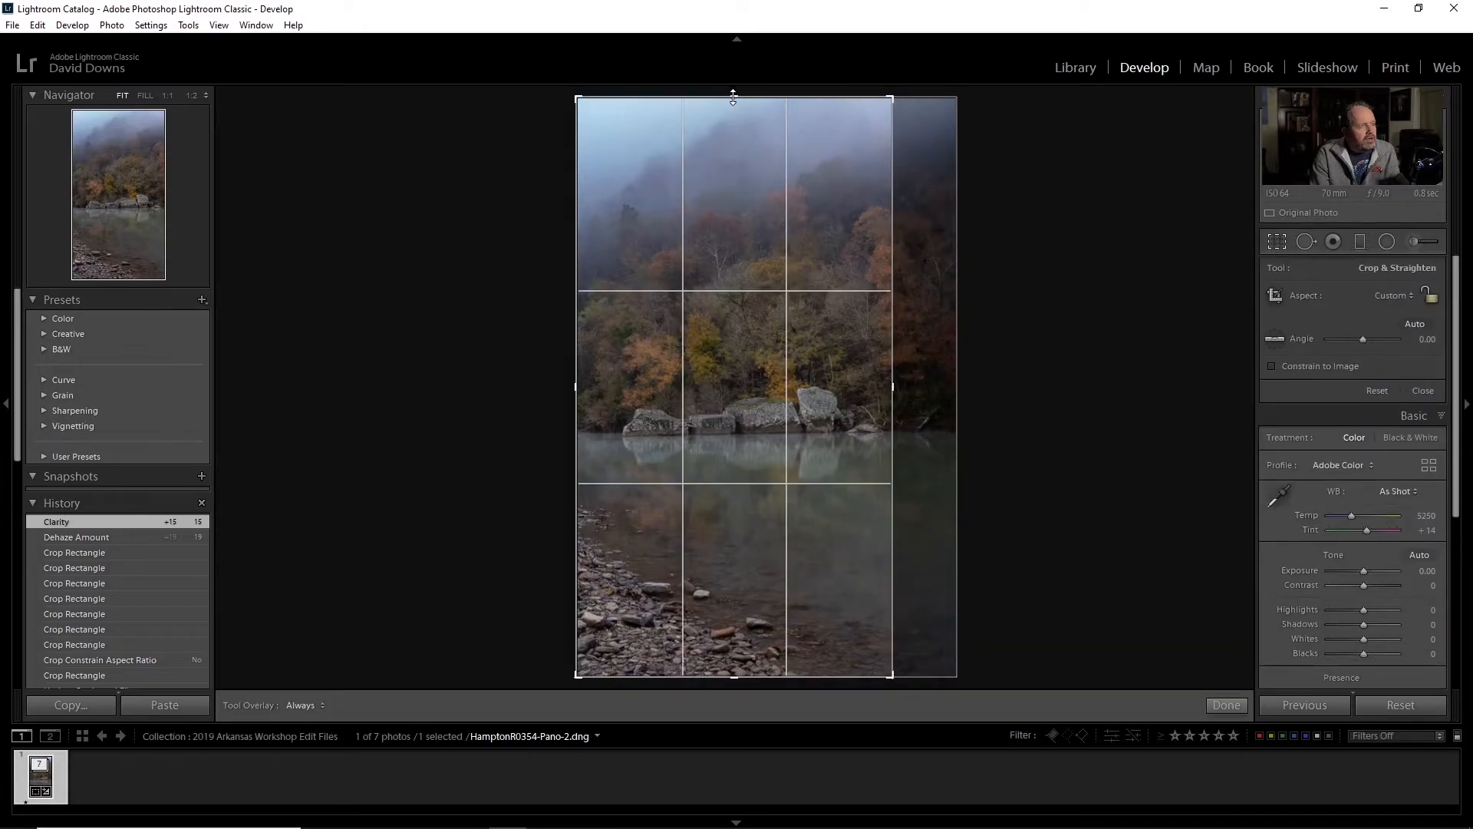
{"action": "left_click_drag", "start_coordinate": [733, 97], "coordinate": [729, 136]}
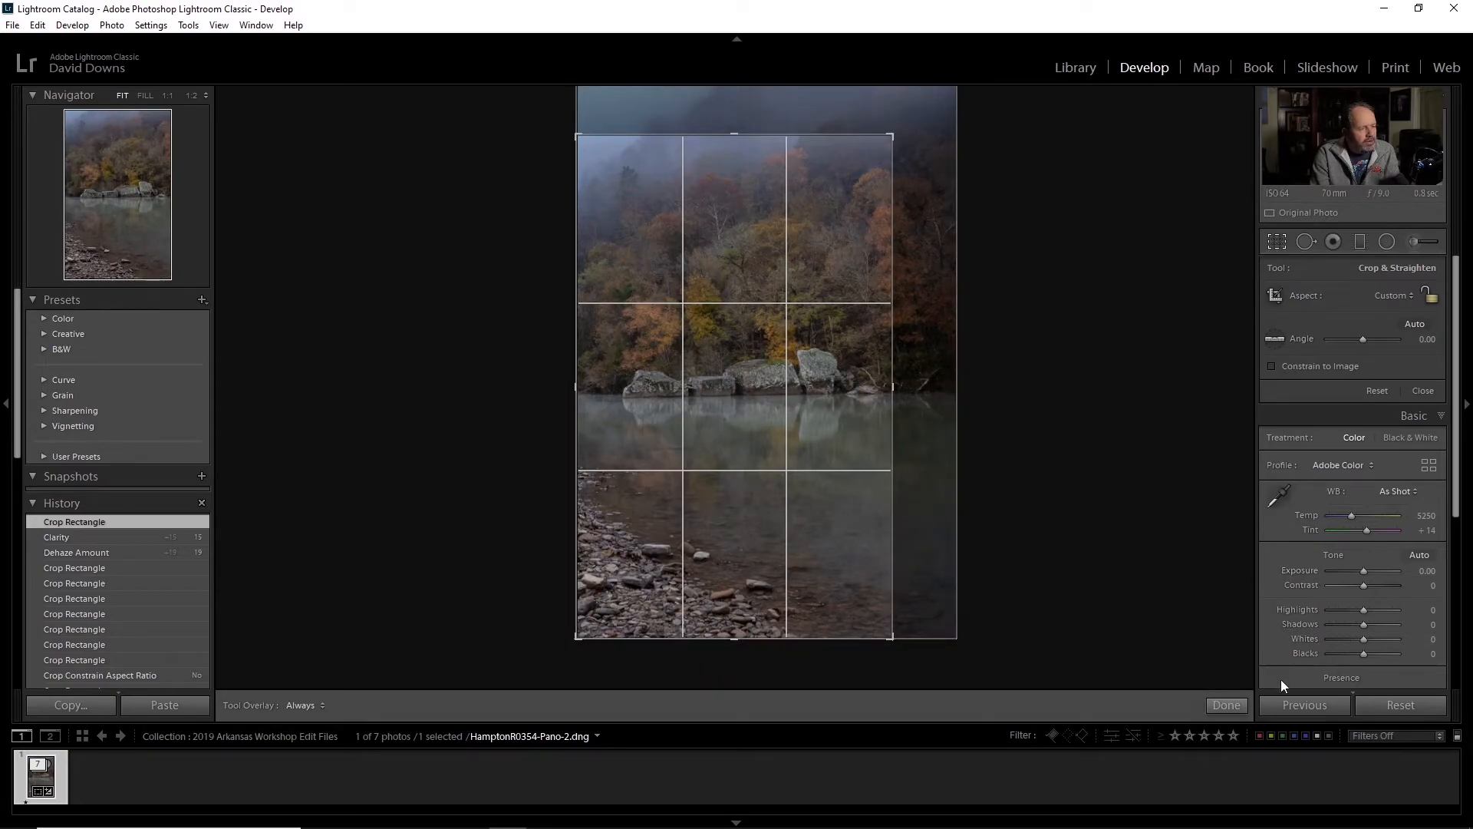
{"action": "left_click", "coordinate": [1226, 704]}
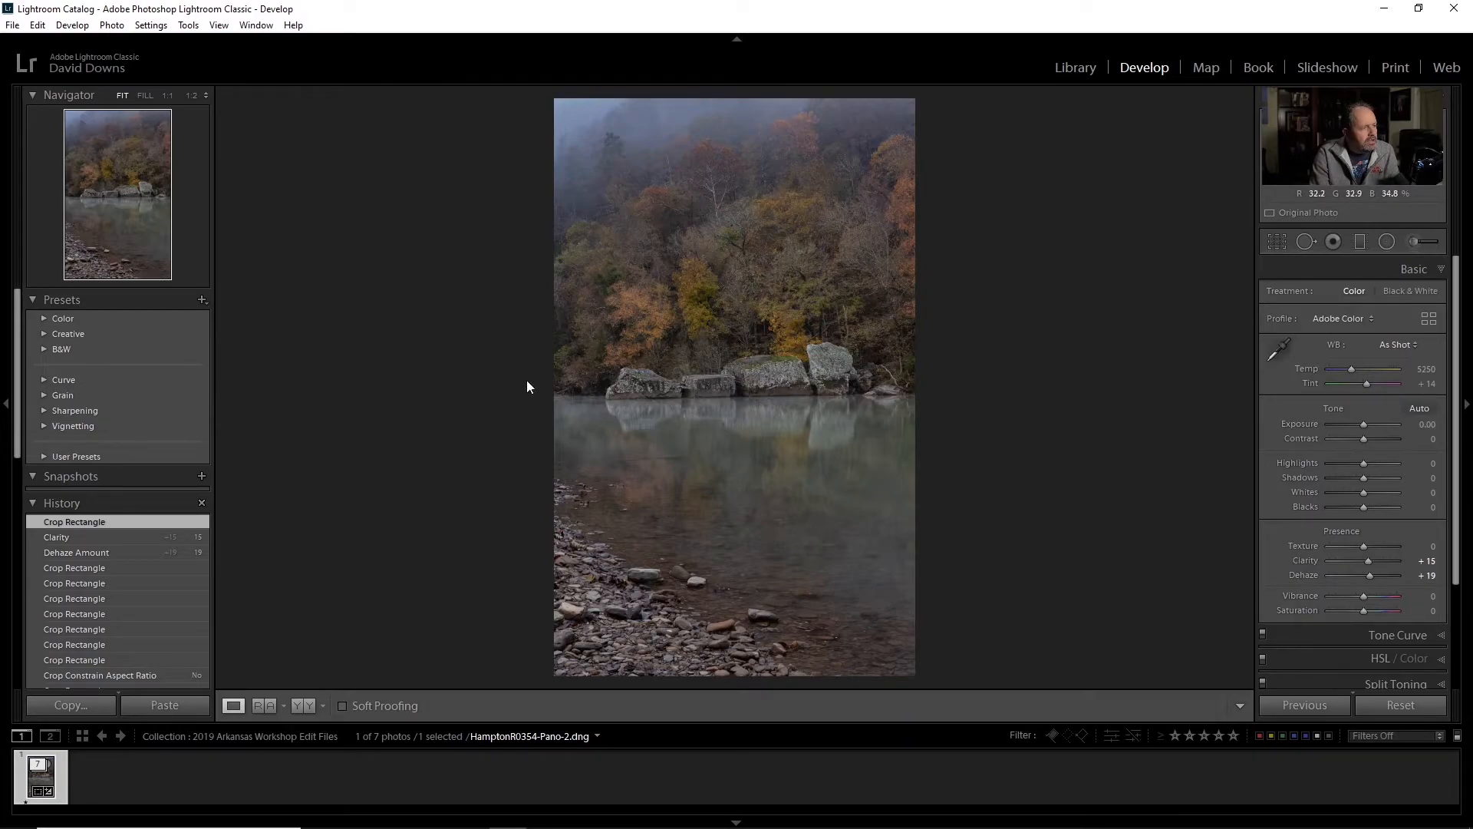
Step: Straighten the waterline by rotating the crop to an angle of 0.71, trim slightly more off the top, and apply it
{"action": "left_click", "coordinate": [1277, 243]}
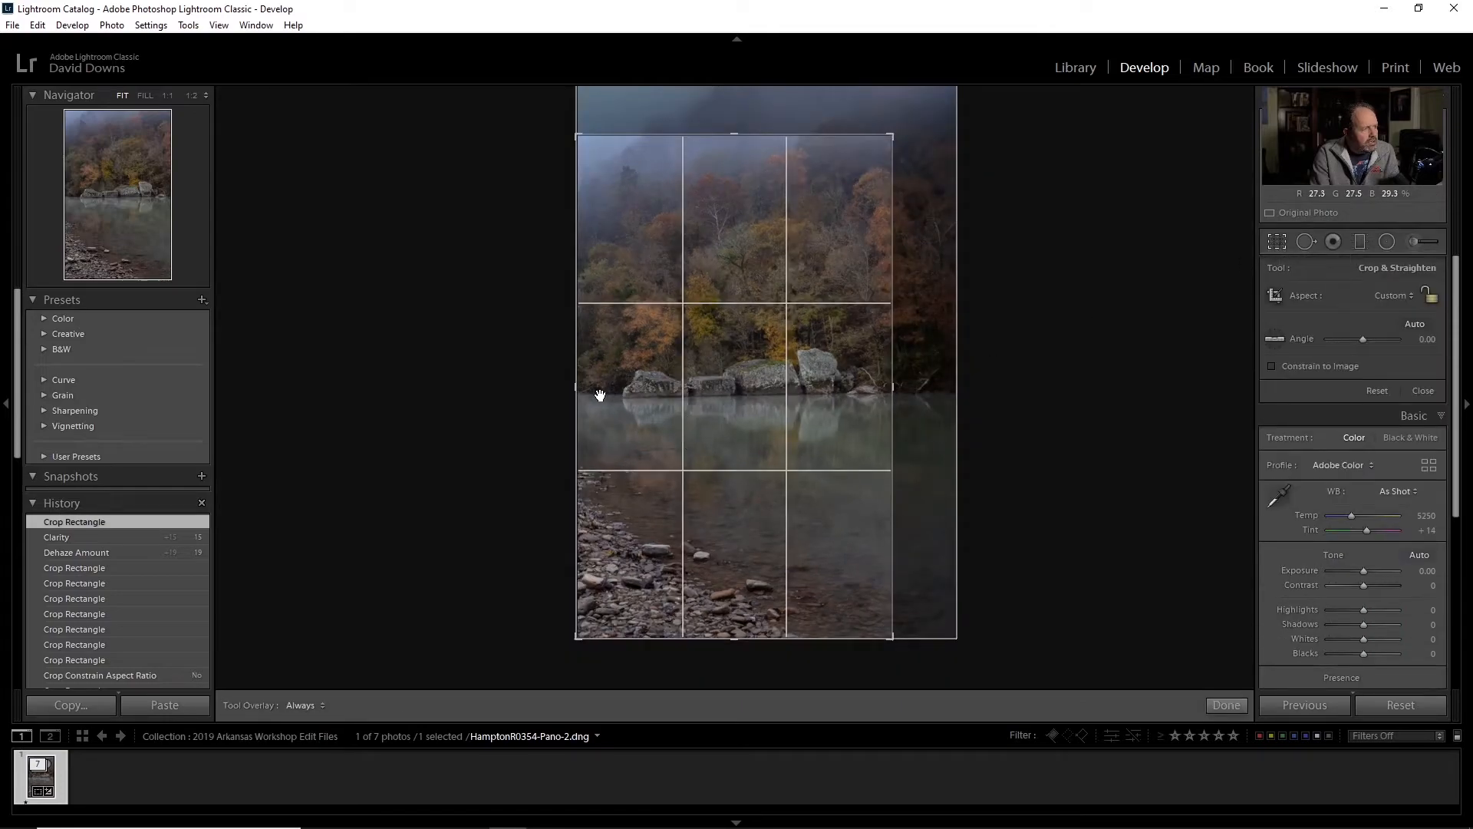
{"action": "left_click_drag", "start_coordinate": [919, 378], "coordinate": [925, 391]}
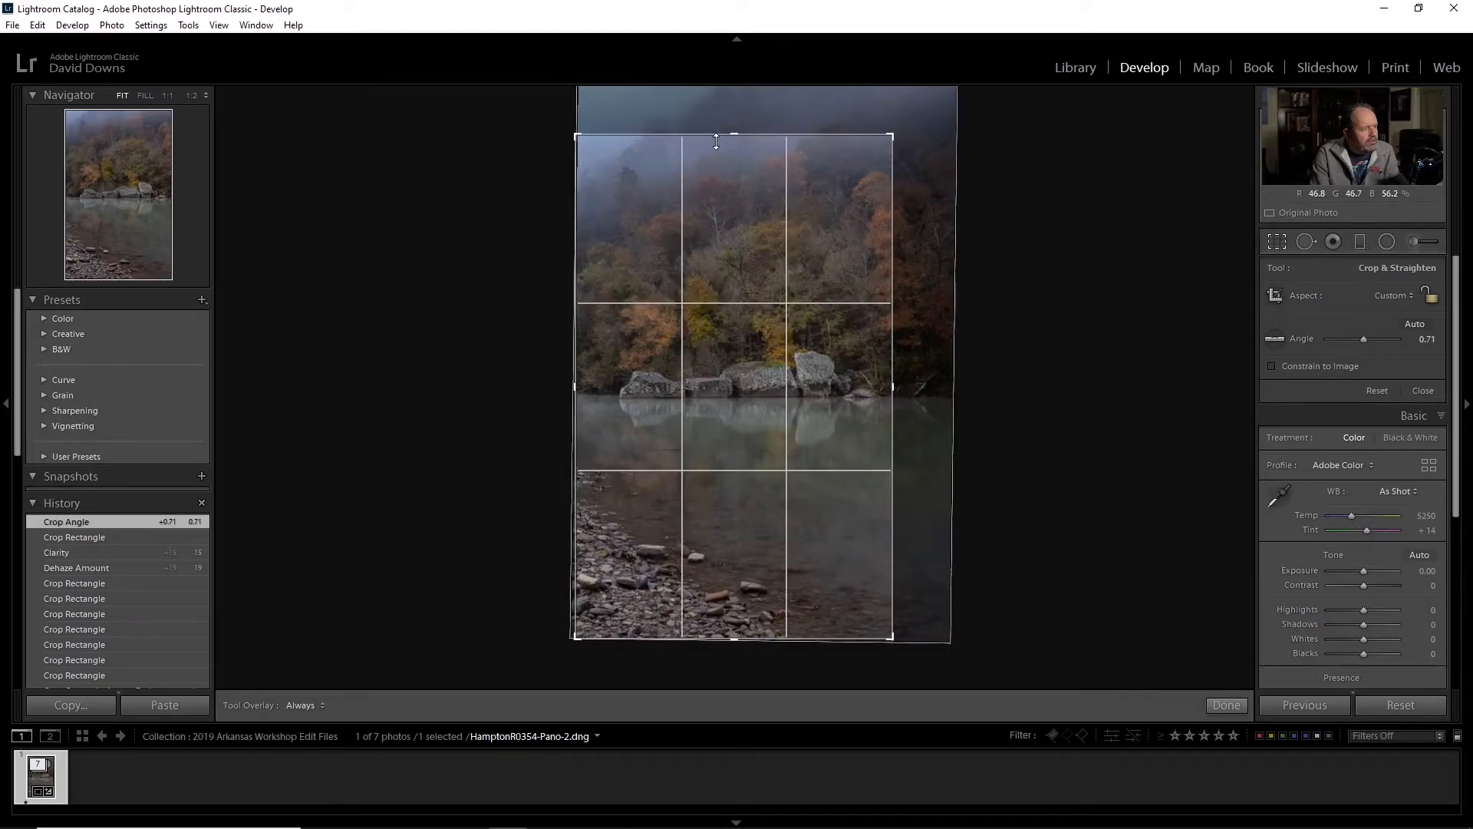
{"action": "left_click_drag", "start_coordinate": [730, 134], "coordinate": [733, 141]}
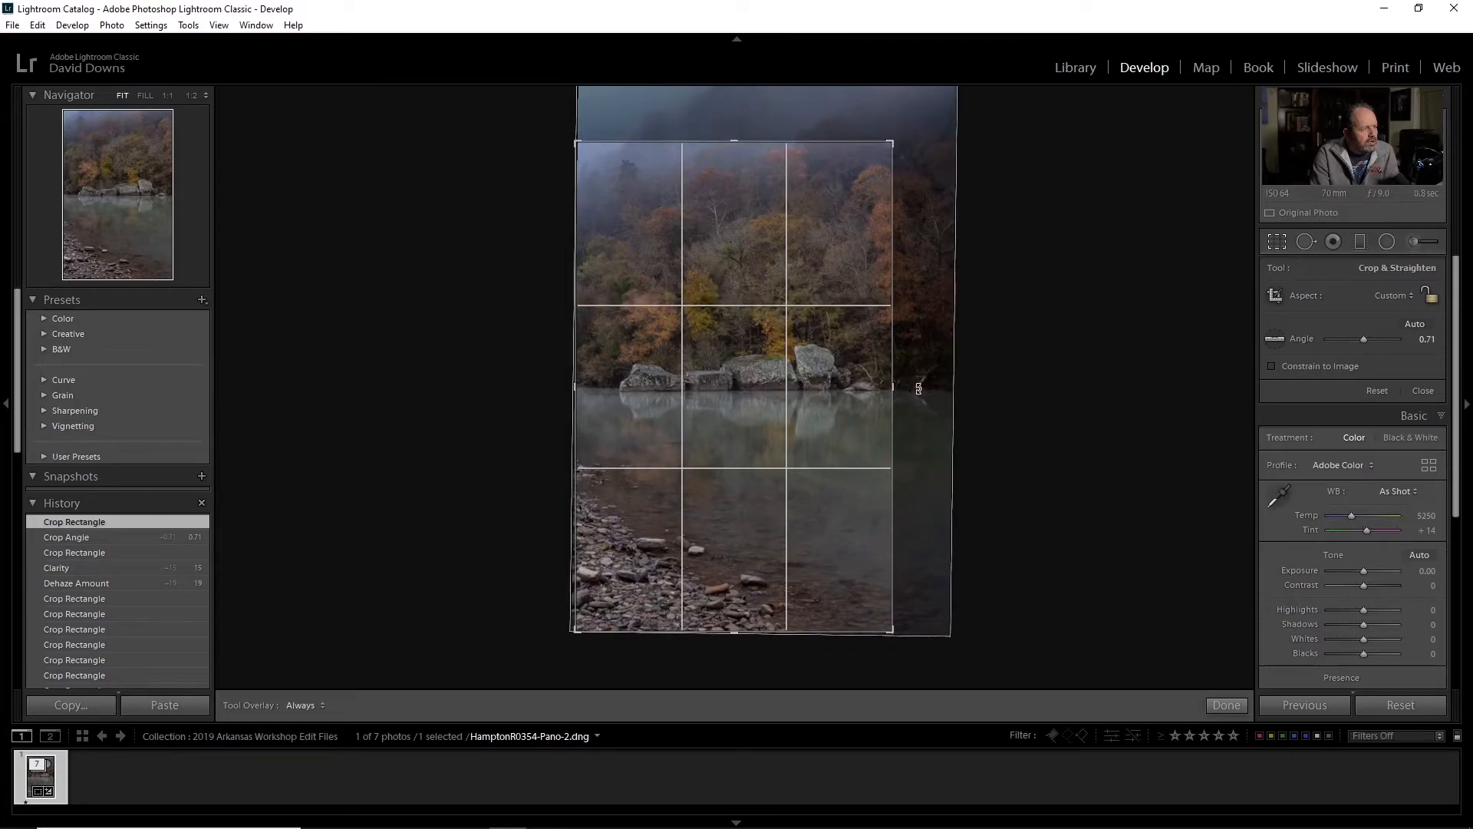
{"action": "left_click_drag", "start_coordinate": [919, 387], "coordinate": [920, 390]}
{"action": "left_click", "coordinate": [1238, 704]}
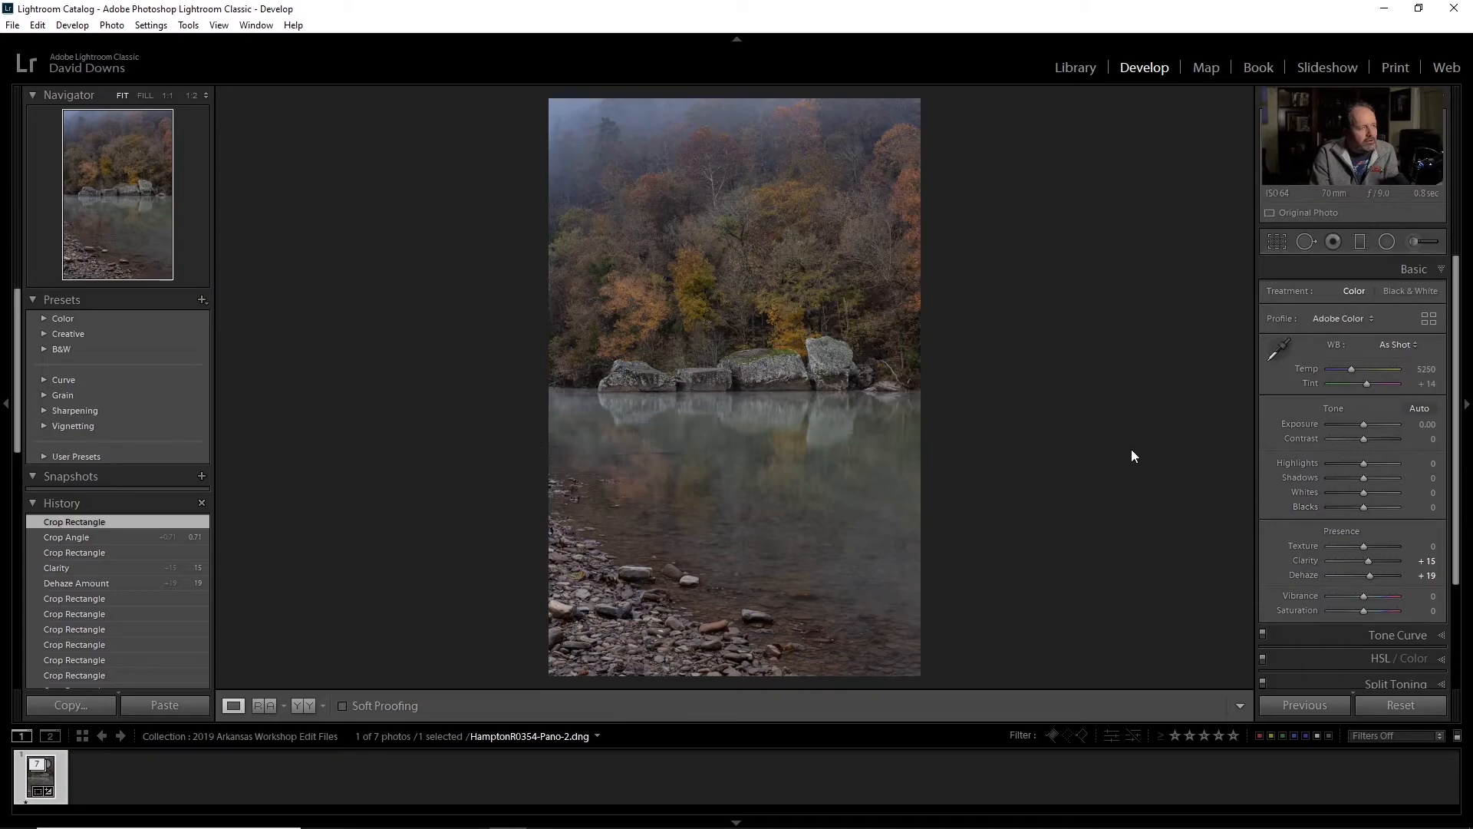
Step: Add a graduated filter over the water with a very narrow level transition at the far waterline, and set its Dehaze to 35
{"action": "left_click", "coordinate": [1359, 240]}
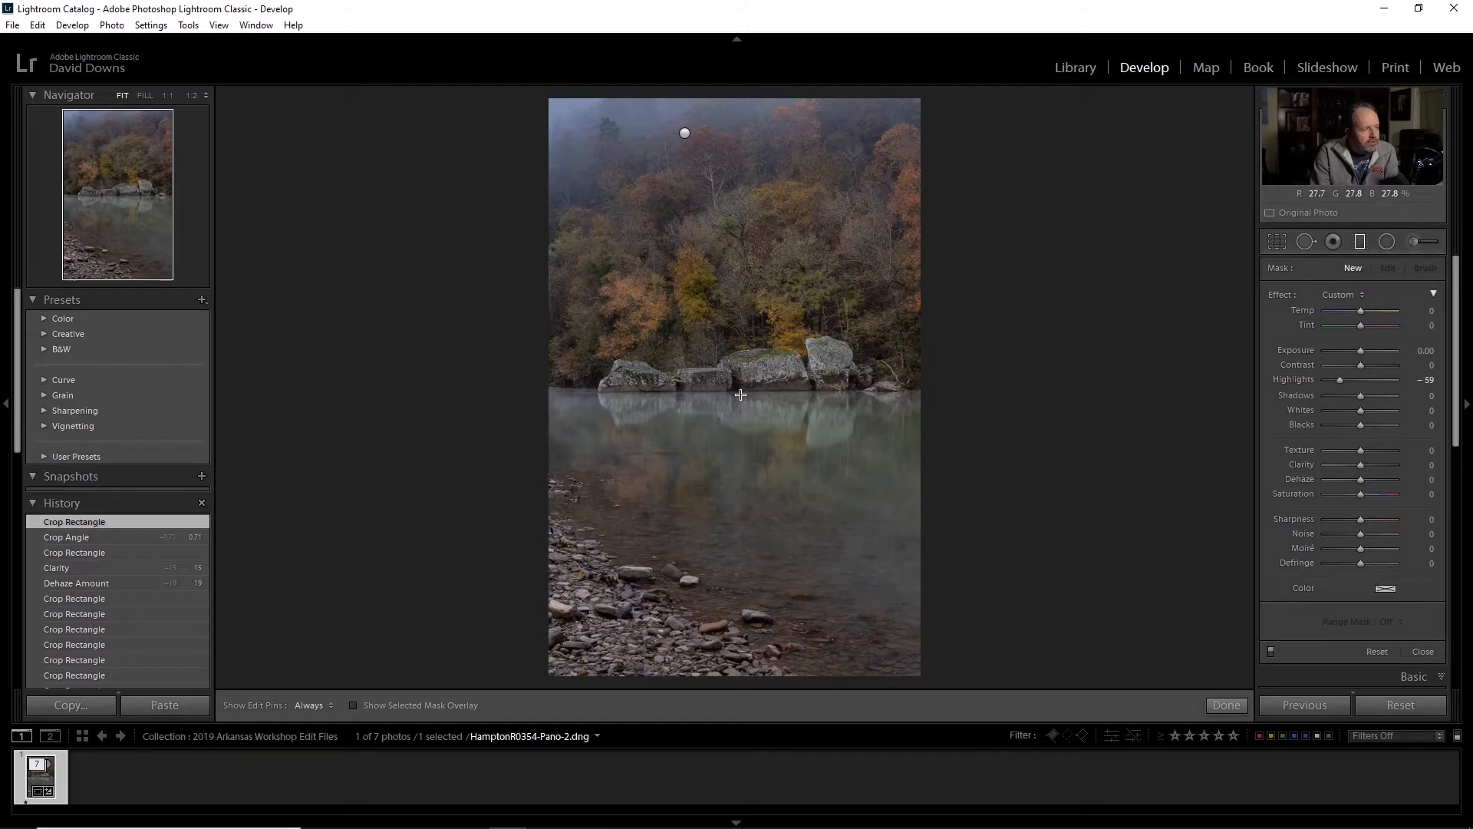
{"action": "left_click_drag", "start_coordinate": [740, 394], "coordinate": [739, 388]}
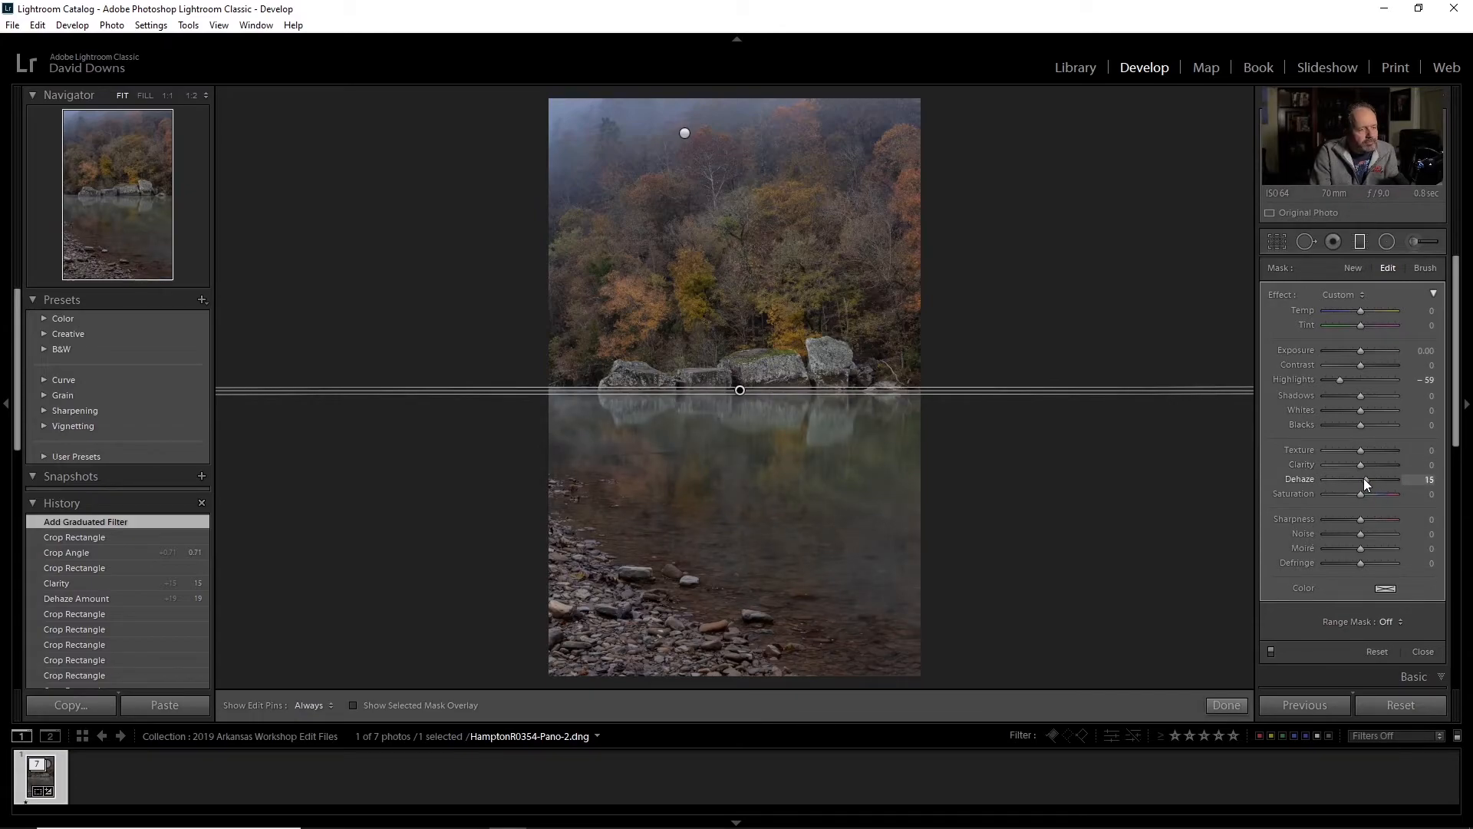
{"action": "left_click_drag", "start_coordinate": [1367, 478], "coordinate": [1370, 480]}
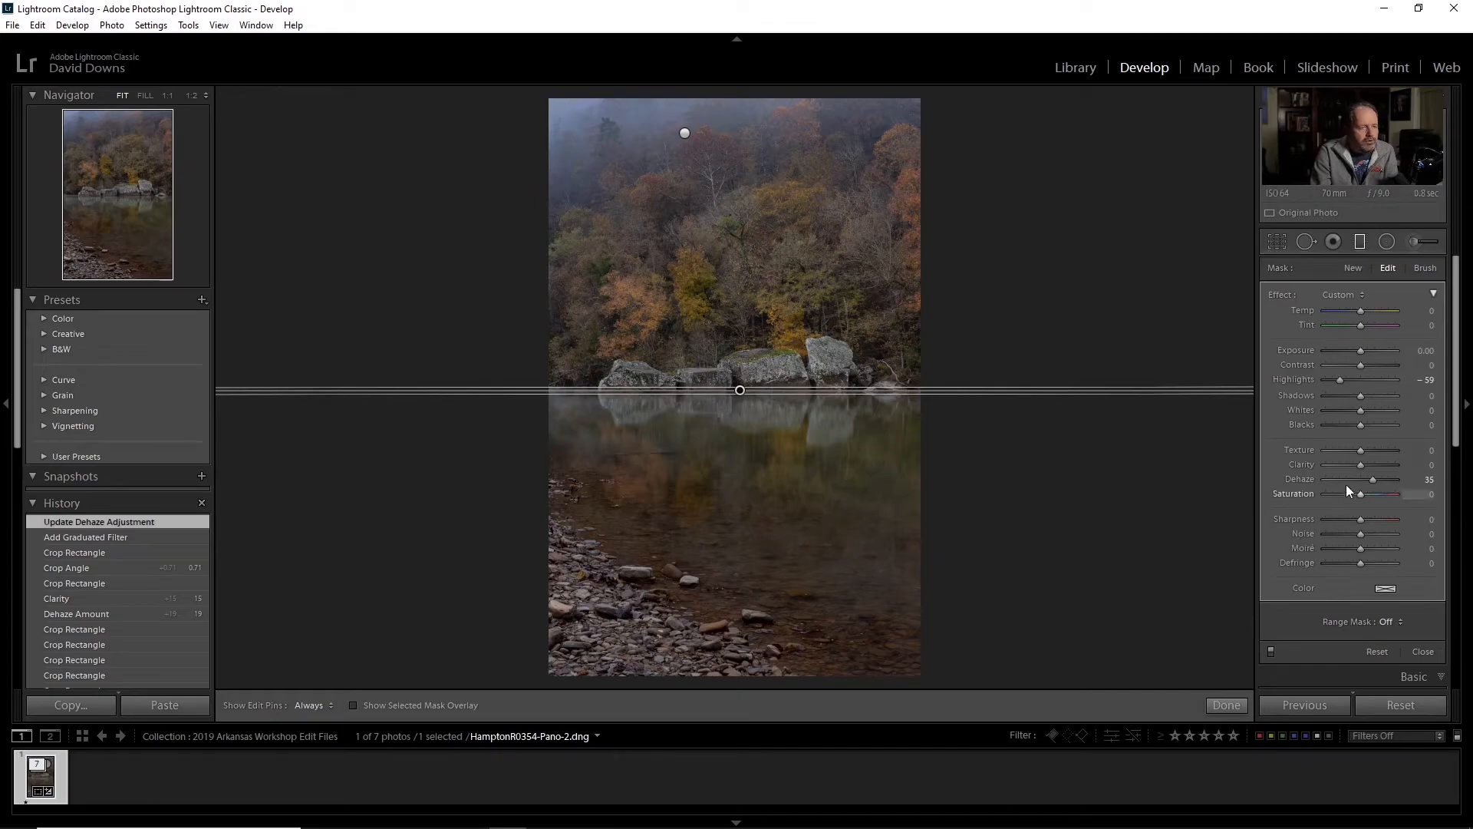
Step: Set the water filter's Clarity to 22, Saturation to 24 and Sharpness to 39, and finish the filter
{"action": "left_click_drag", "start_coordinate": [1361, 467], "coordinate": [1370, 466]}
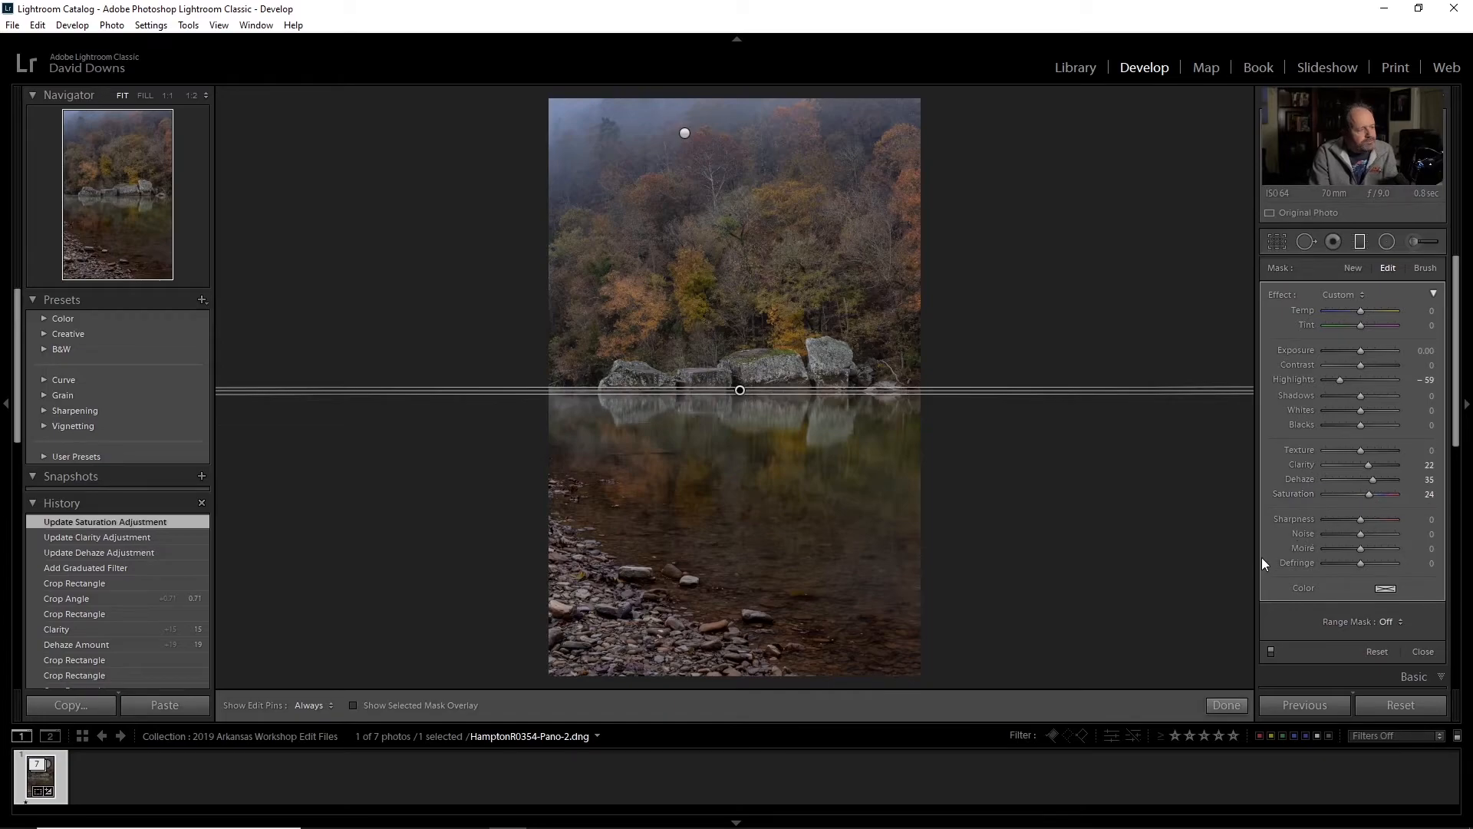
{"action": "left_click_drag", "start_coordinate": [1361, 520], "coordinate": [1368, 518]}
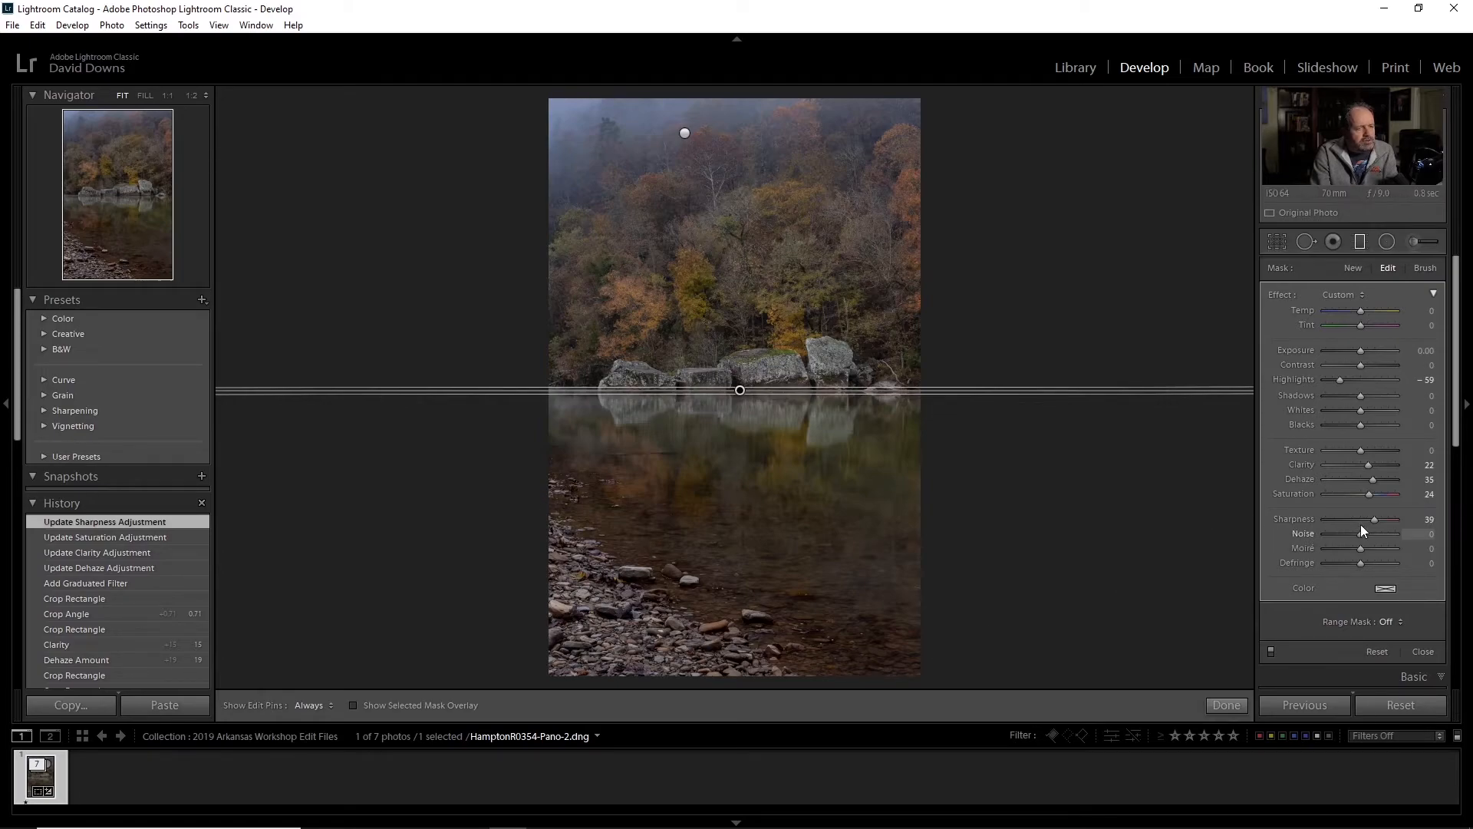
{"action": "left_click", "coordinate": [1360, 242]}
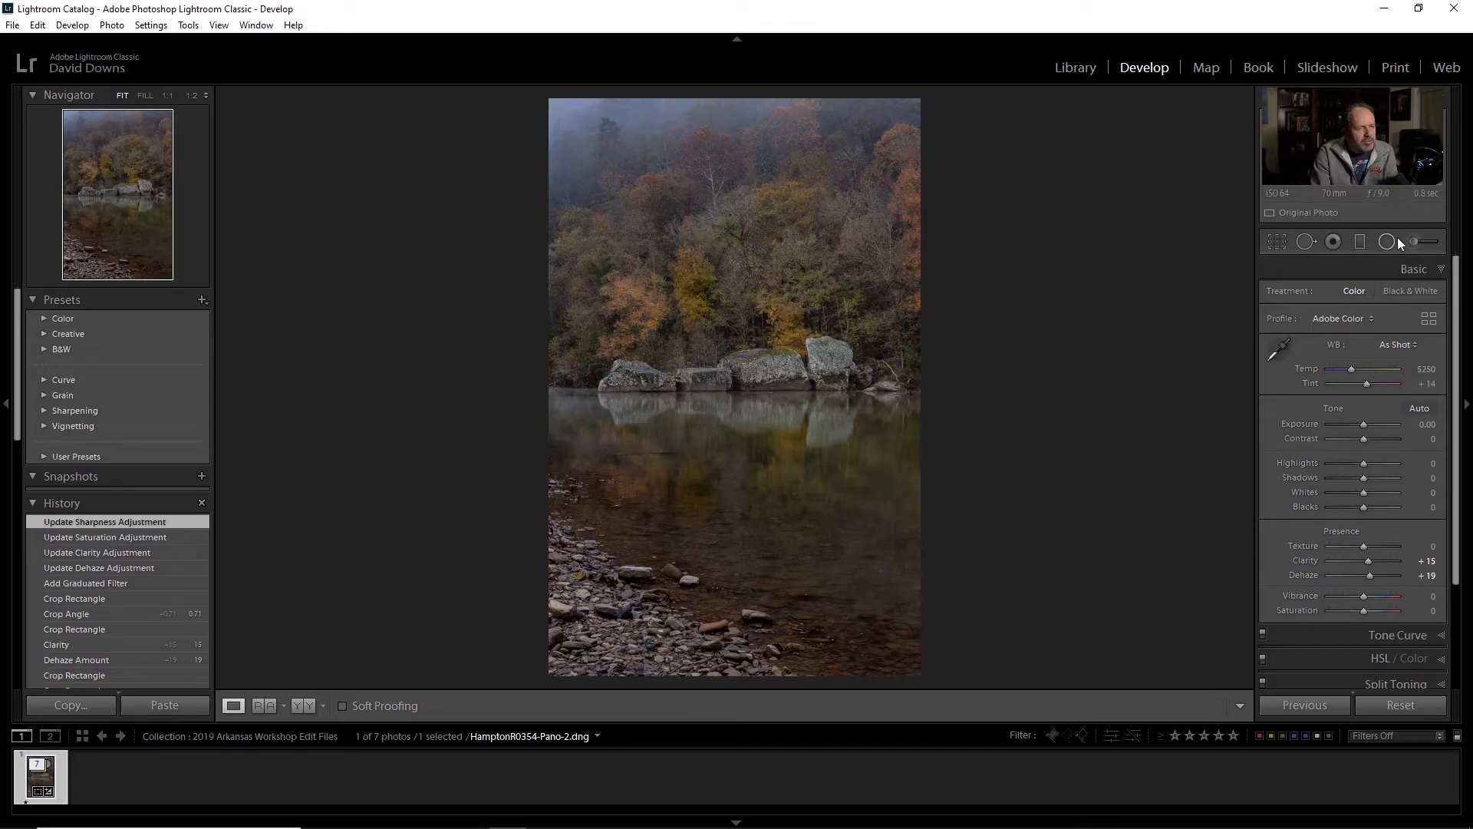
Step: Paint mist over the hillside's foggy upper left with a size 39 adjustment brush, Dehaze -26, other effects reset and Auto Mask off
{"action": "left_click", "coordinate": [1417, 240]}
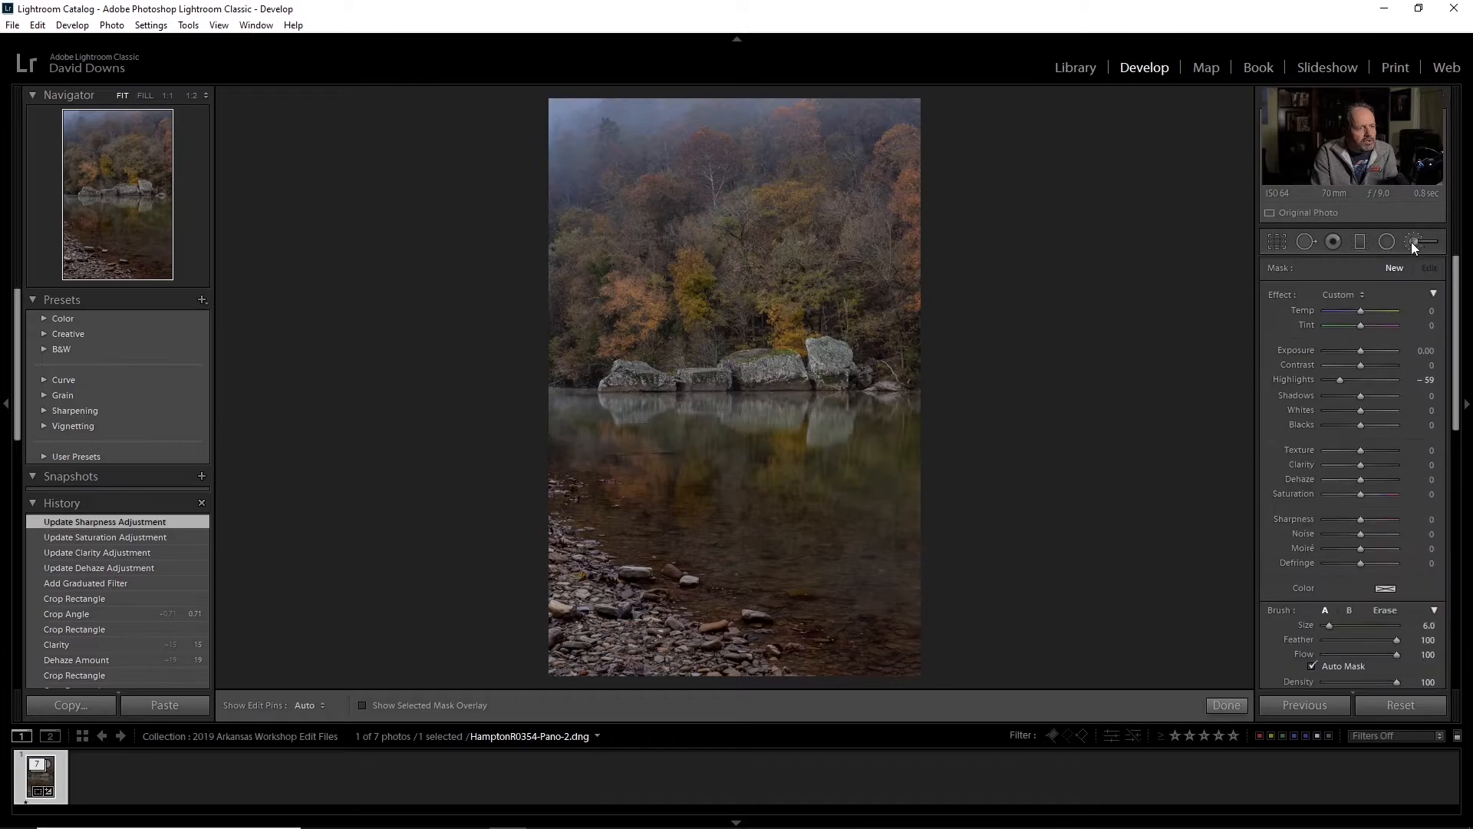
{"action": "double_click", "coordinate": [1275, 295]}
{"action": "left_click", "coordinate": [1310, 665]}
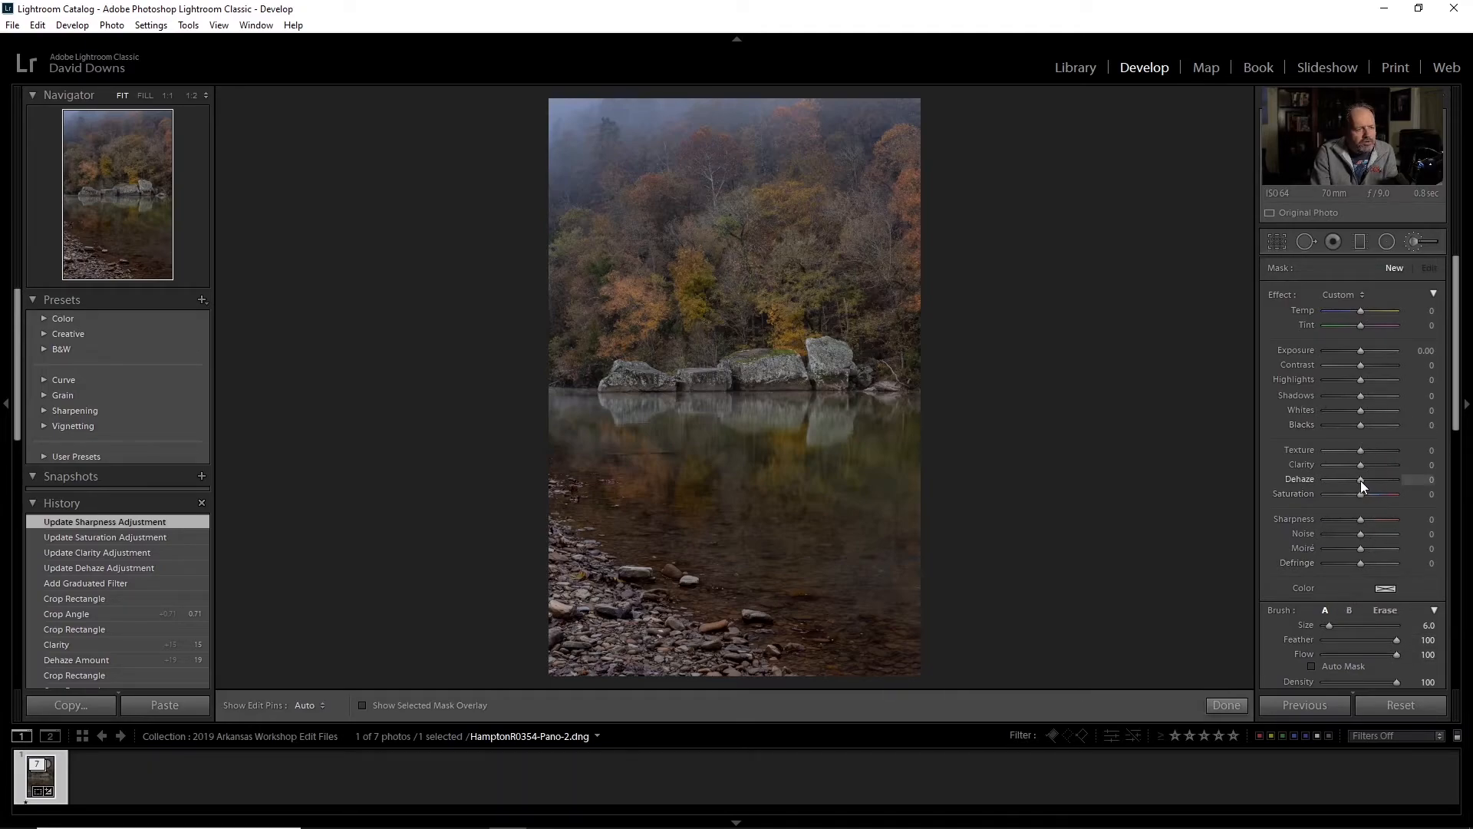
{"action": "left_click_drag", "start_coordinate": [1360, 480], "coordinate": [1351, 481]}
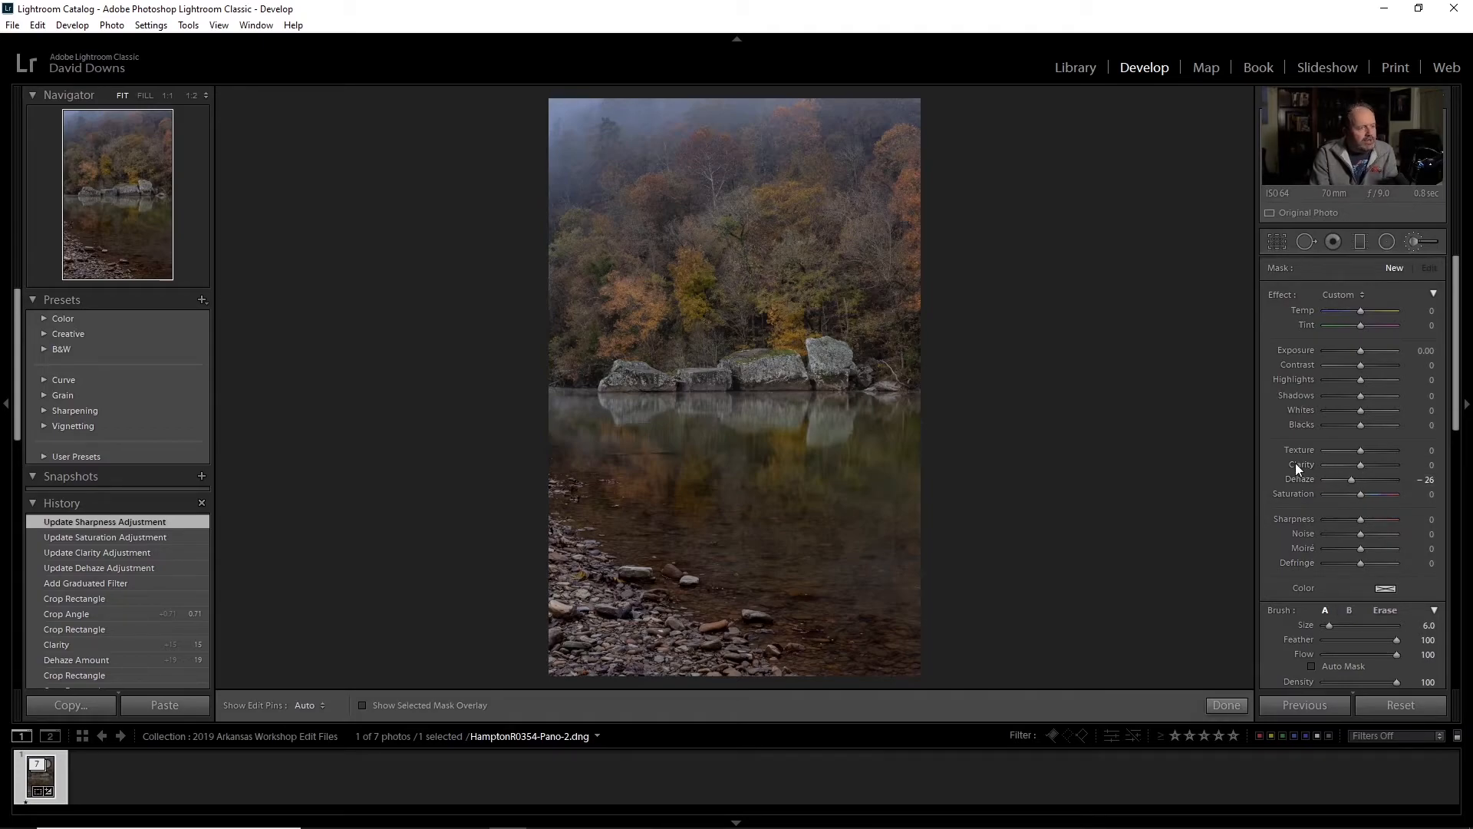
{"action": "scroll", "coordinate": [589, 148], "scroll_direction": "up", "scroll_amount": 6}
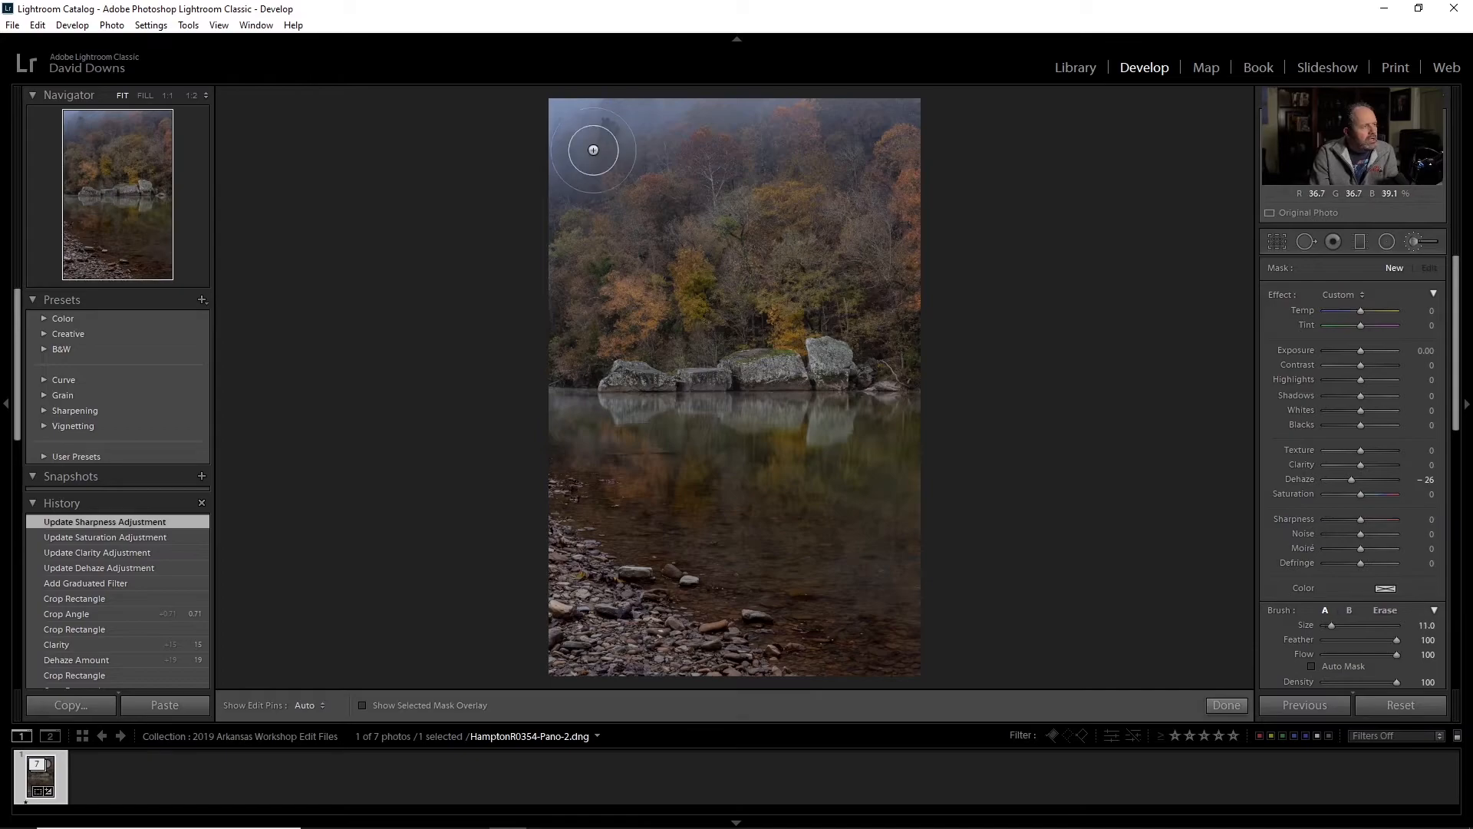
{"action": "scroll", "coordinate": [588, 147], "scroll_direction": "up", "scroll_amount": 7}
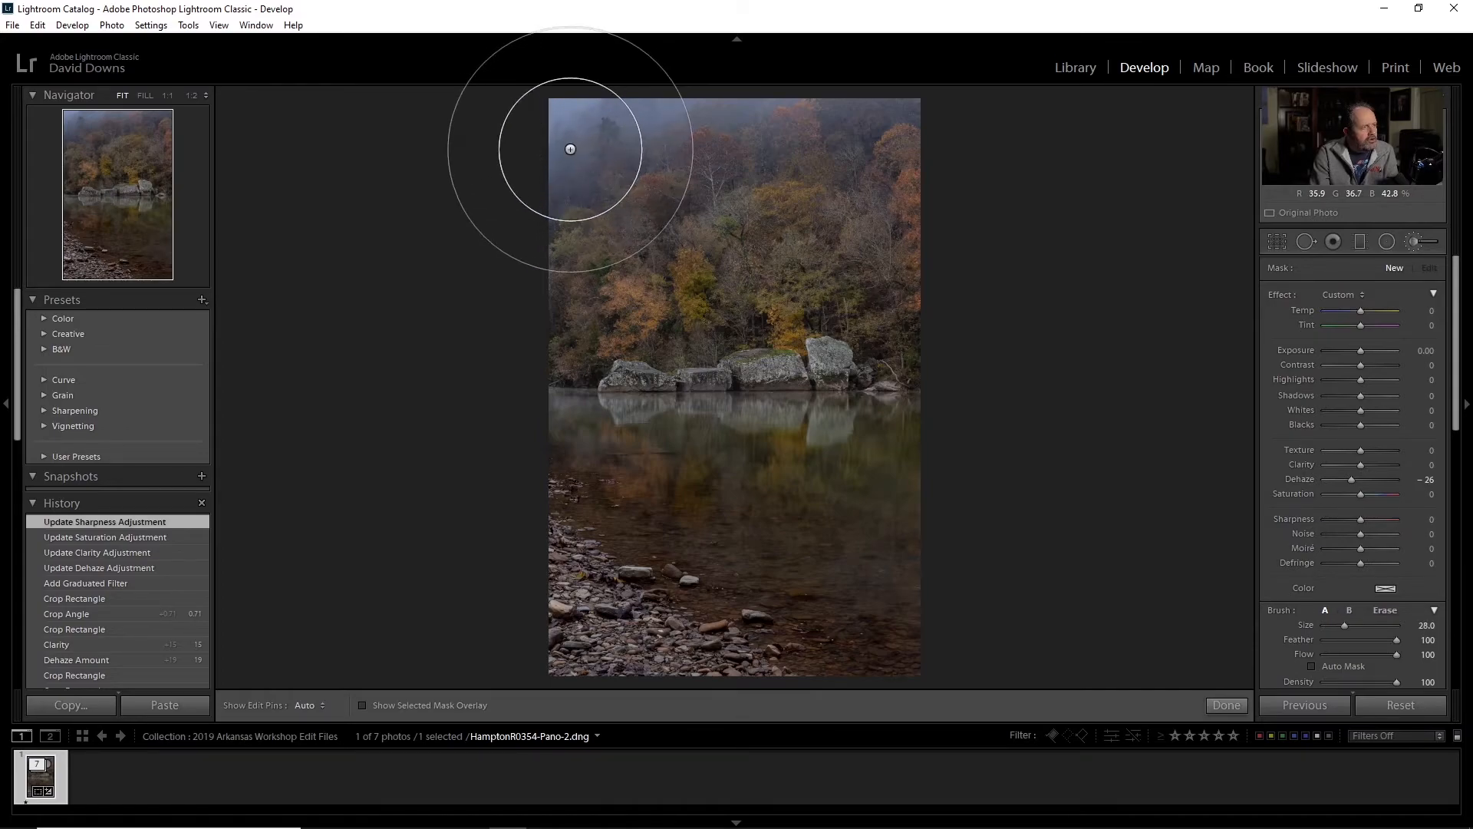
{"action": "scroll", "coordinate": [571, 148], "scroll_direction": "up", "scroll_amount": 4}
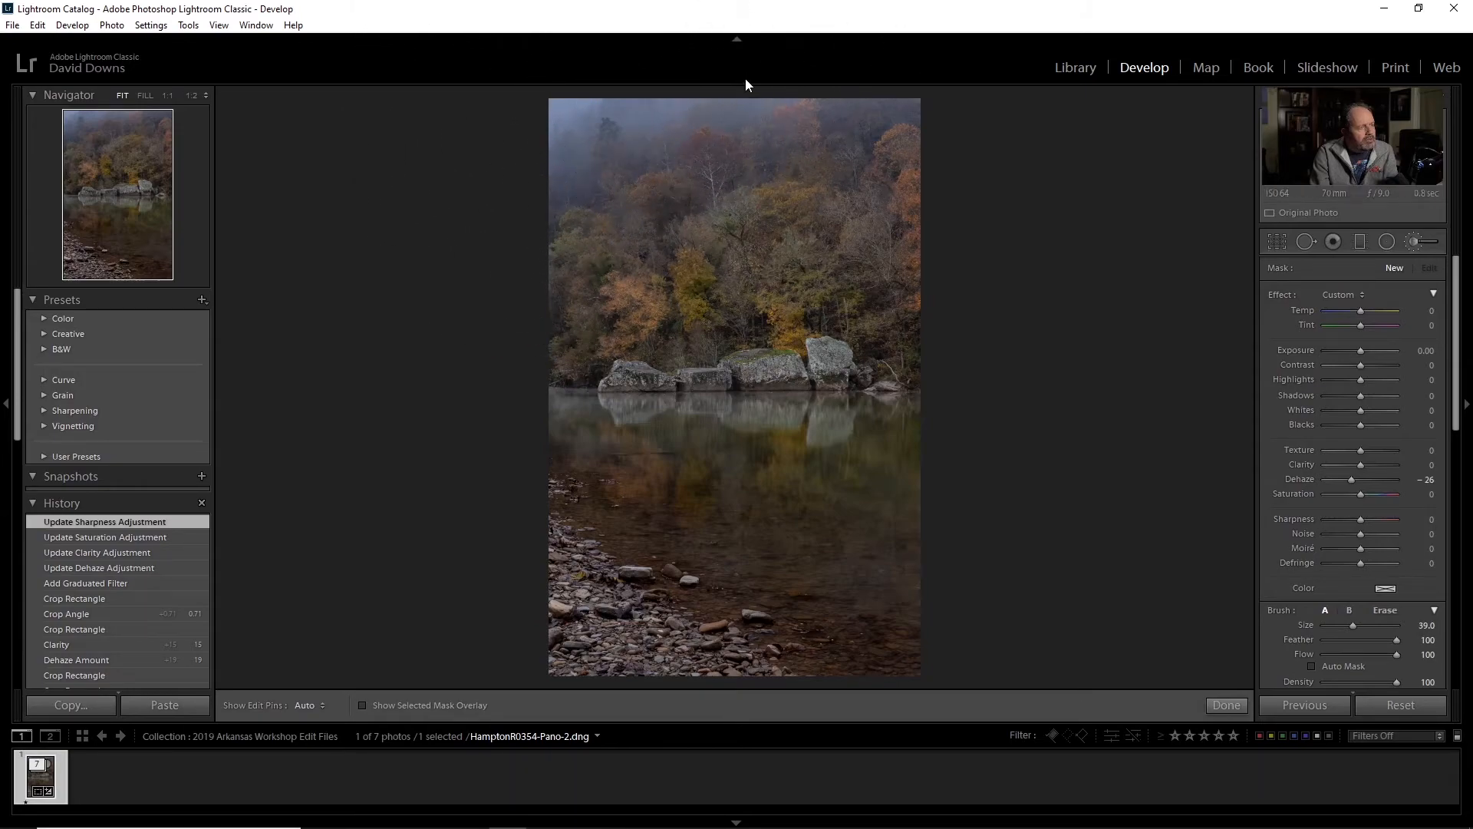
{"action": "mouse_move", "coordinate": [547, 186]}
{"action": "left_mouse_down"}
{"action": "mouse_move", "coordinate": [669, 109]}
{"action": "mouse_move", "coordinate": [794, 67]}
{"action": "mouse_move", "coordinate": [499, 125]}
{"action": "mouse_move", "coordinate": [775, 23]}
{"action": "mouse_move", "coordinate": [667, 56]}
{"action": "mouse_move", "coordinate": [485, 183]}
{"action": "mouse_move", "coordinate": [598, 99]}
{"action": "mouse_move", "coordinate": [784, 55]}
{"action": "mouse_move", "coordinate": [552, 152]}
{"action": "mouse_move", "coordinate": [453, 229]}
{"action": "left_mouse_up"}
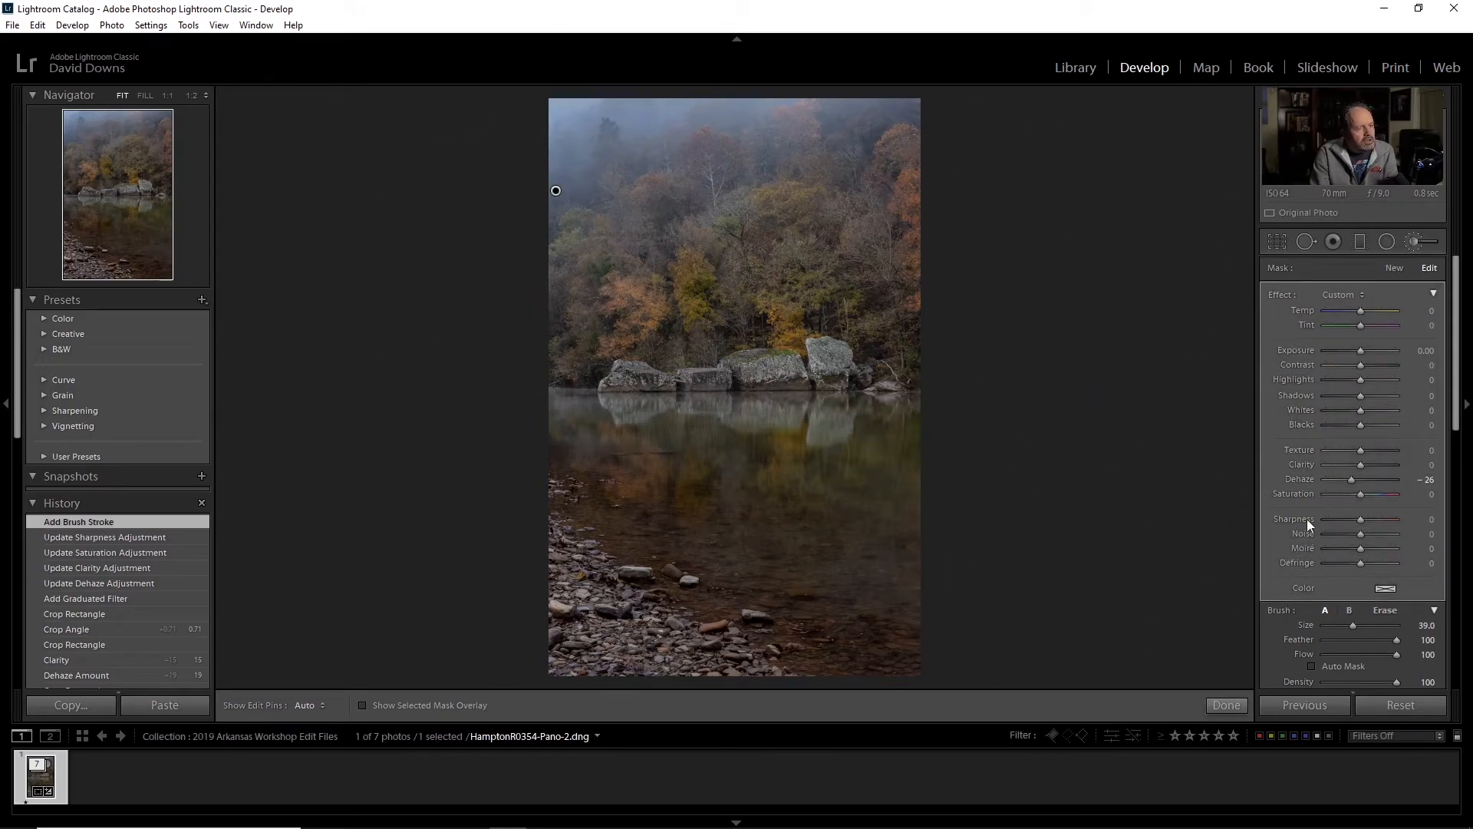
{"action": "left_click", "coordinate": [1416, 240]}
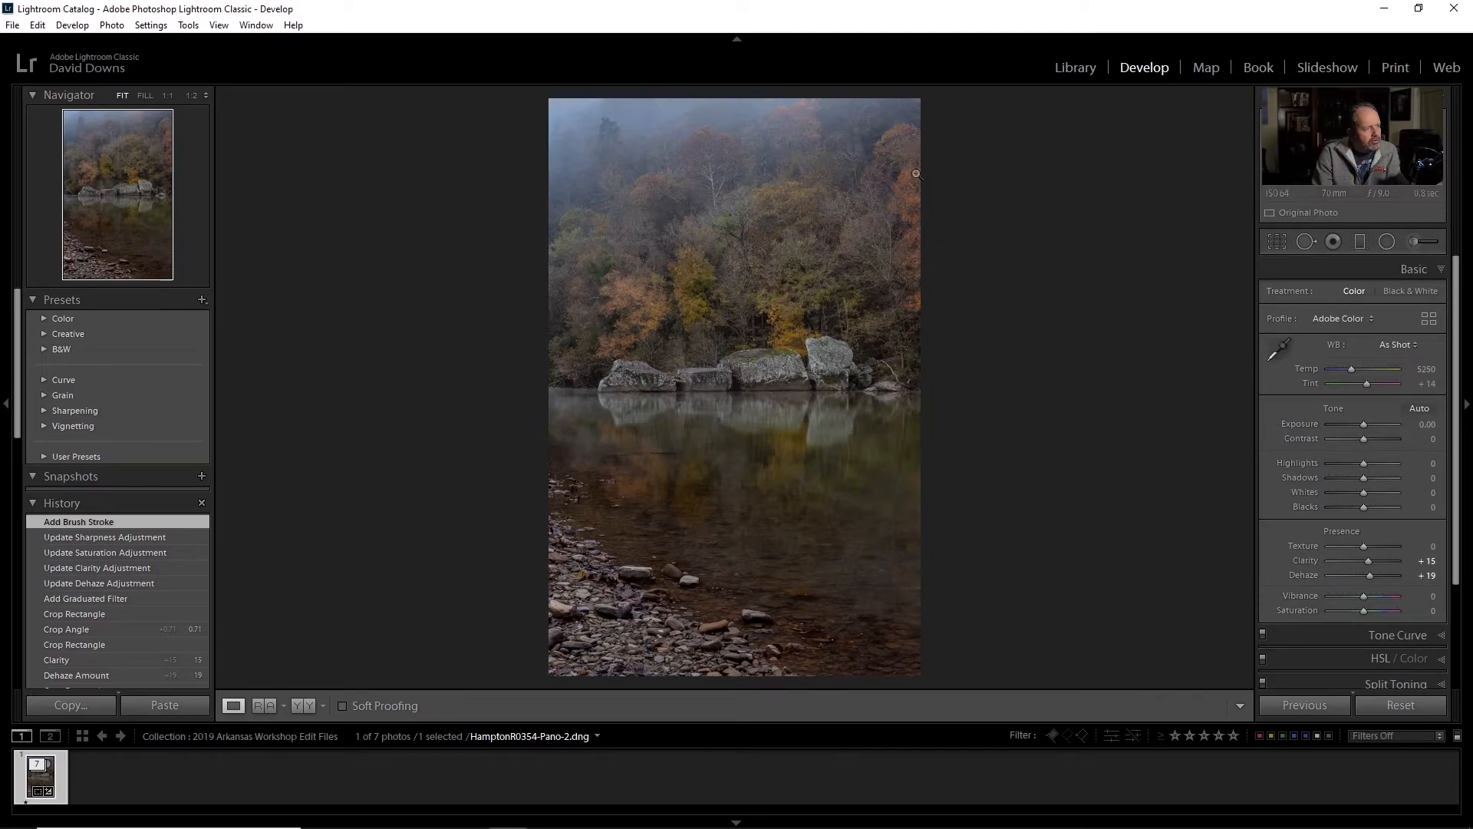
Step: Paint the hillside trees with a new size 13 adjustment brush, its effects reset and set to Texture 7, Dehaze 15 and Saturation 24
{"action": "left_click", "coordinate": [1414, 242]}
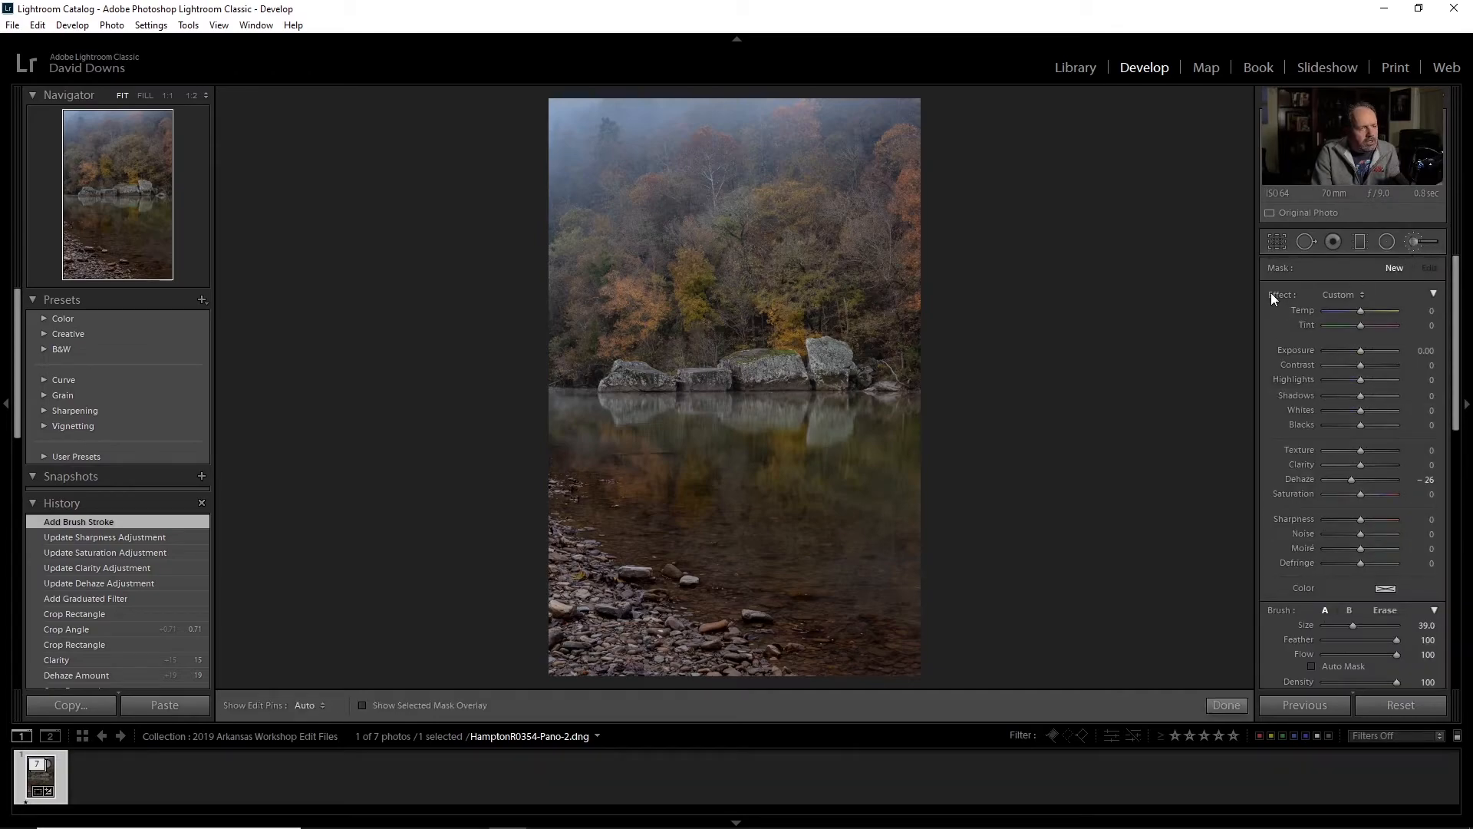
{"action": "double_click", "coordinate": [1270, 293]}
{"action": "left_click_drag", "start_coordinate": [1364, 451], "coordinate": [1361, 454]}
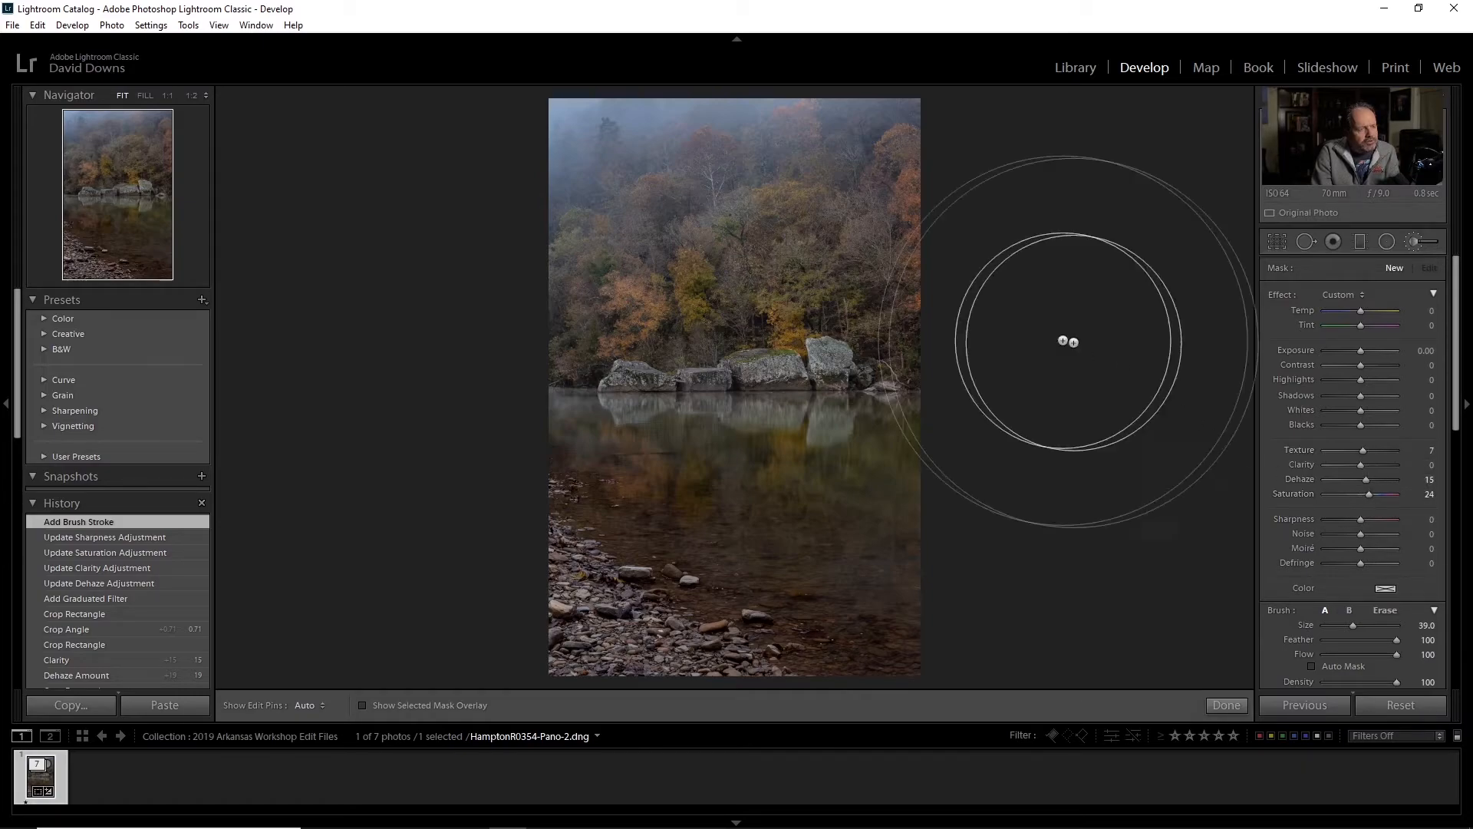
{"action": "scroll", "coordinate": [834, 297], "scroll_direction": "down", "scroll_amount": 7}
{"action": "scroll", "coordinate": [833, 300], "scroll_direction": "down", "scroll_amount": 10}
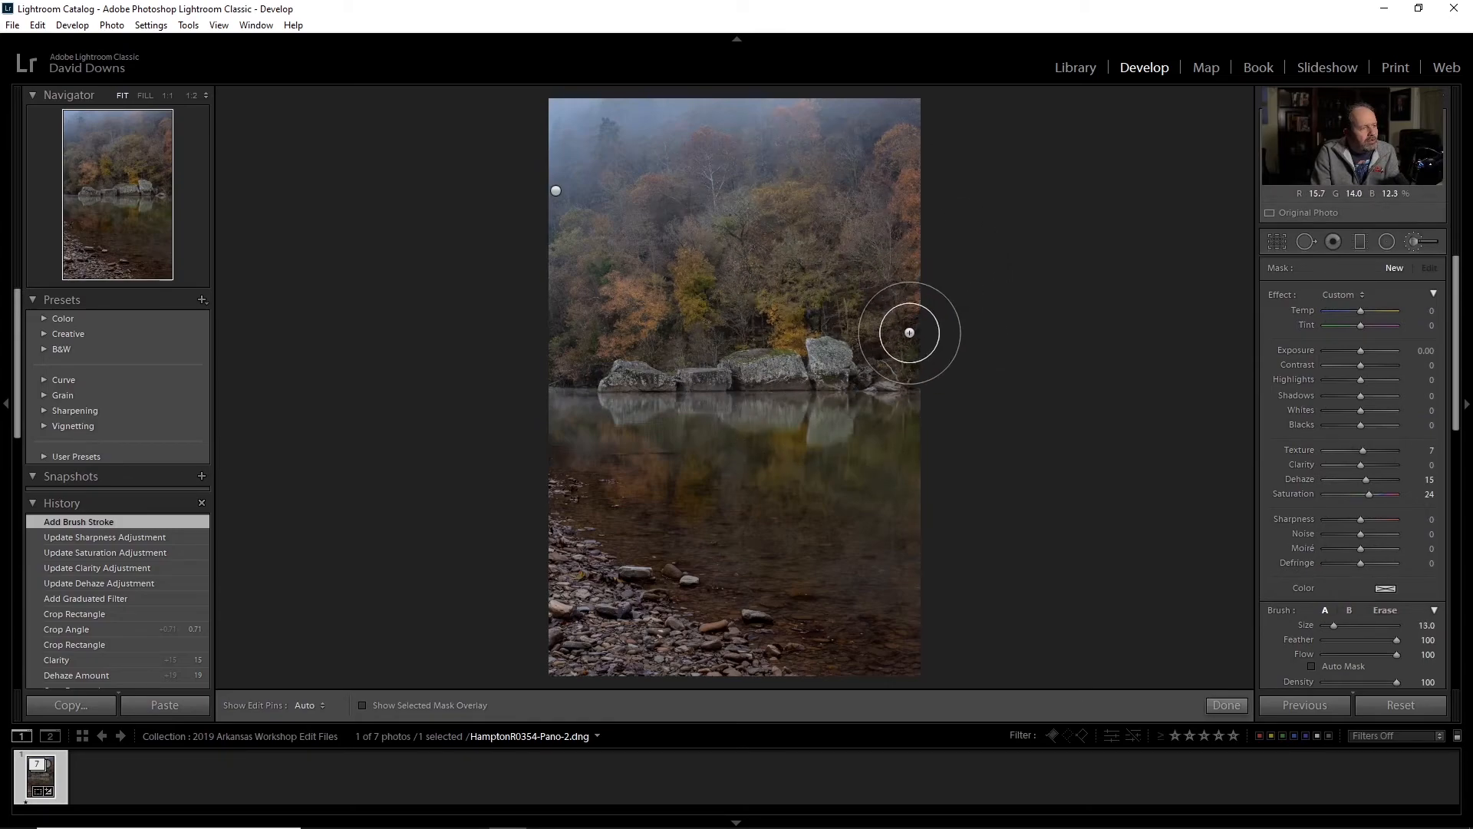
{"action": "key", "text": "h"}
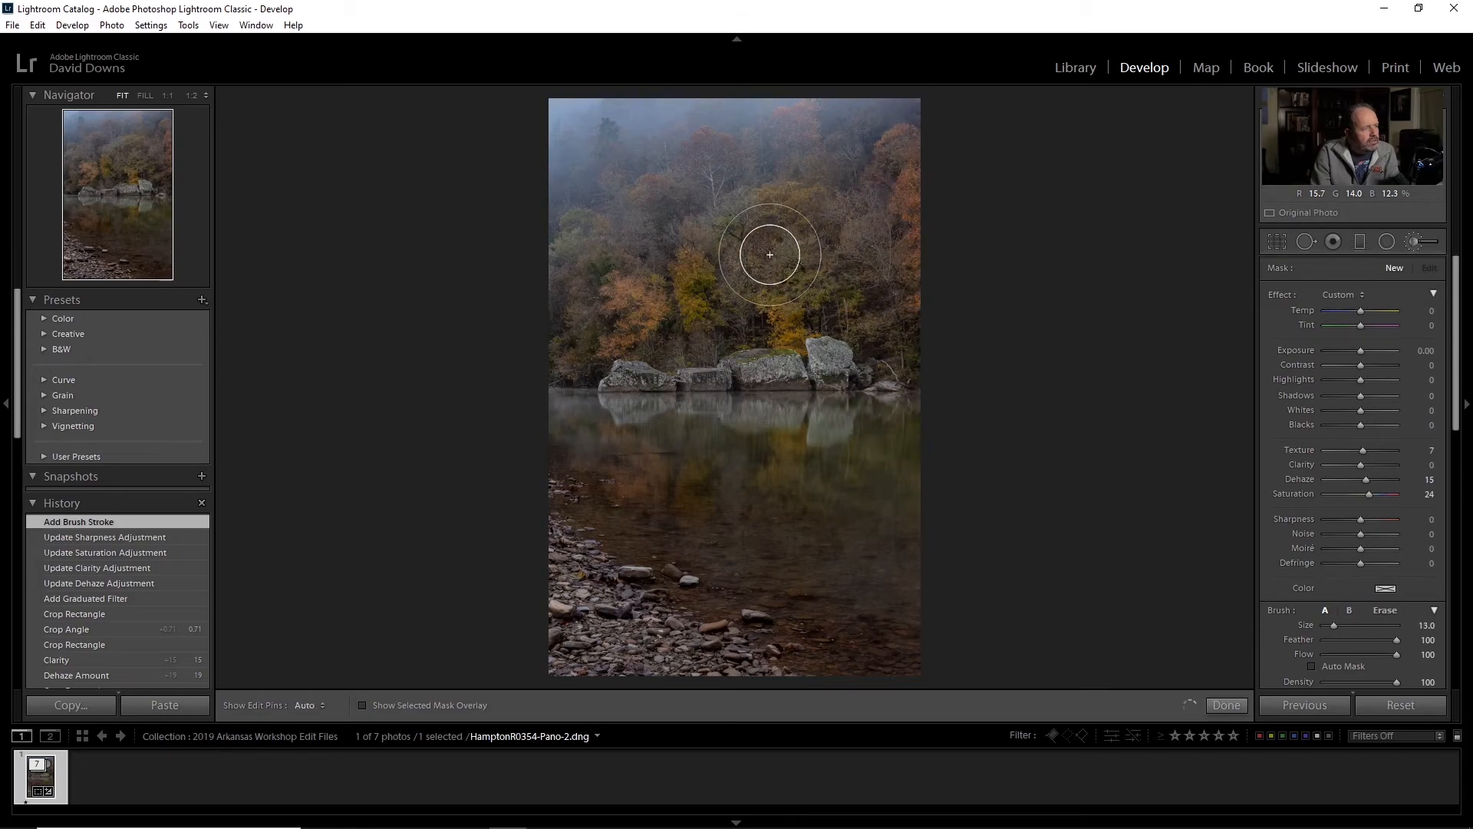
{"action": "scroll", "coordinate": [734, 256], "scroll_direction": "down", "scroll_amount": 5}
{"action": "left_click", "coordinate": [722, 260]}
Step: Try strengthening the reddish tree high on the hillside with a size 3 brush stroke at Flow 100, and undo the stroke
{"action": "scroll", "coordinate": [723, 260], "scroll_direction": "down", "scroll_amount": 3}
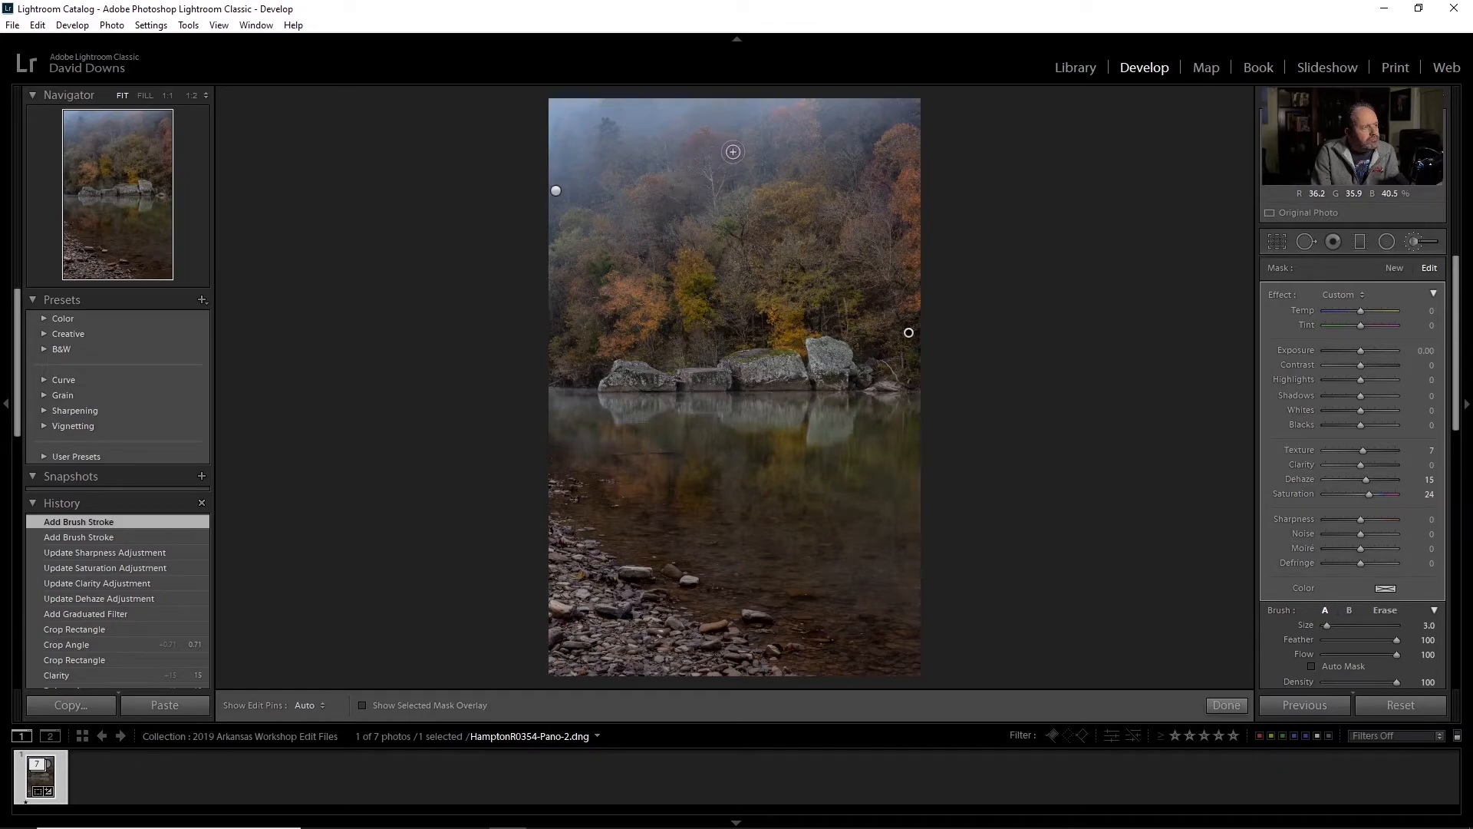
{"action": "key", "text": "h"}
{"action": "mouse_move", "coordinate": [697, 149]}
{"action": "left_mouse_down"}
{"action": "mouse_move", "coordinate": [706, 189]}
{"action": "mouse_move", "coordinate": [702, 133]}
{"action": "mouse_move", "coordinate": [735, 156]}
{"action": "mouse_move", "coordinate": [719, 235]}
{"action": "left_mouse_up"}
{"action": "key", "text": "h"}
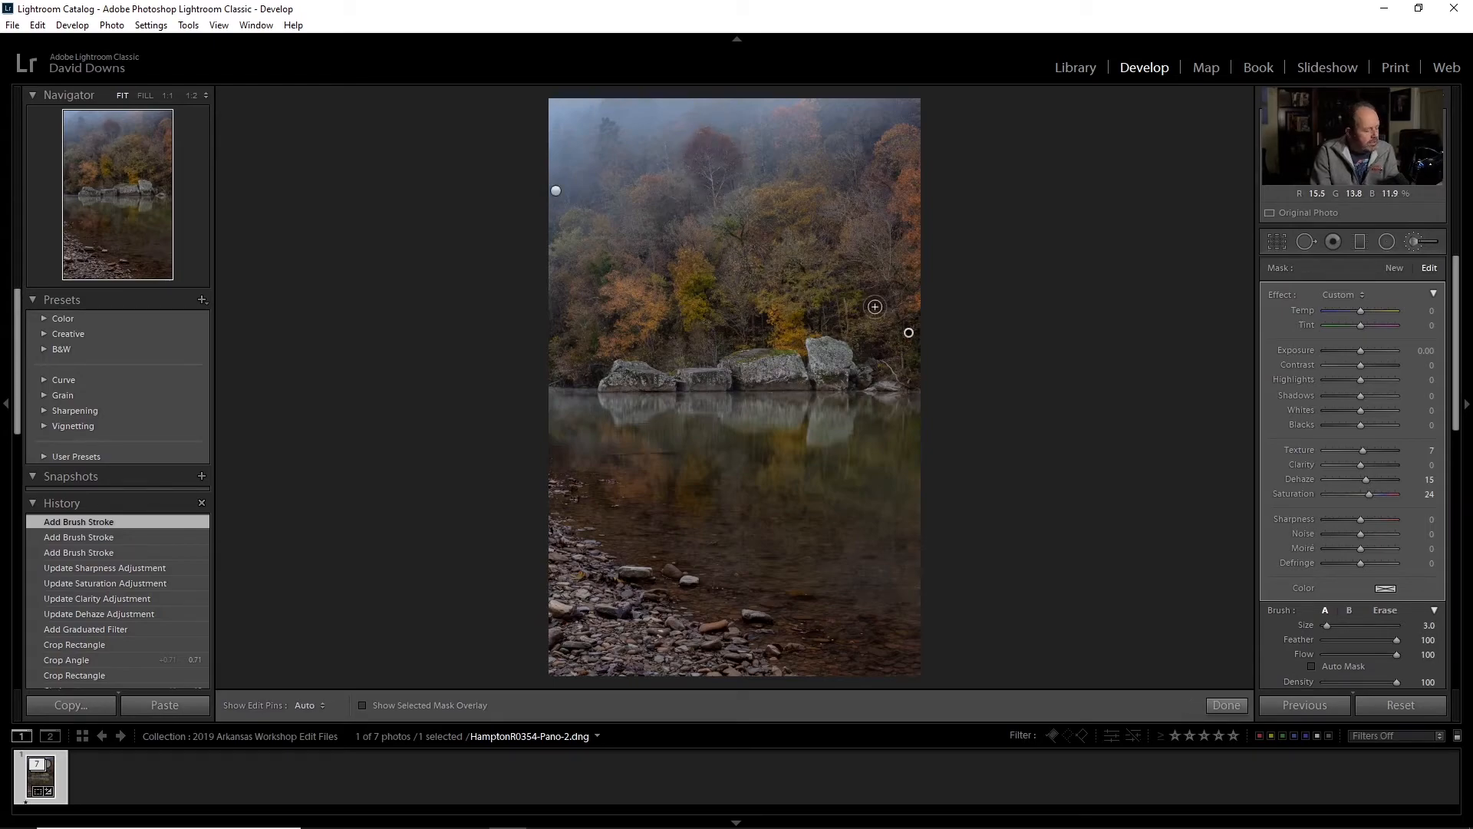
{"action": "key", "text": "ctrl+z"}
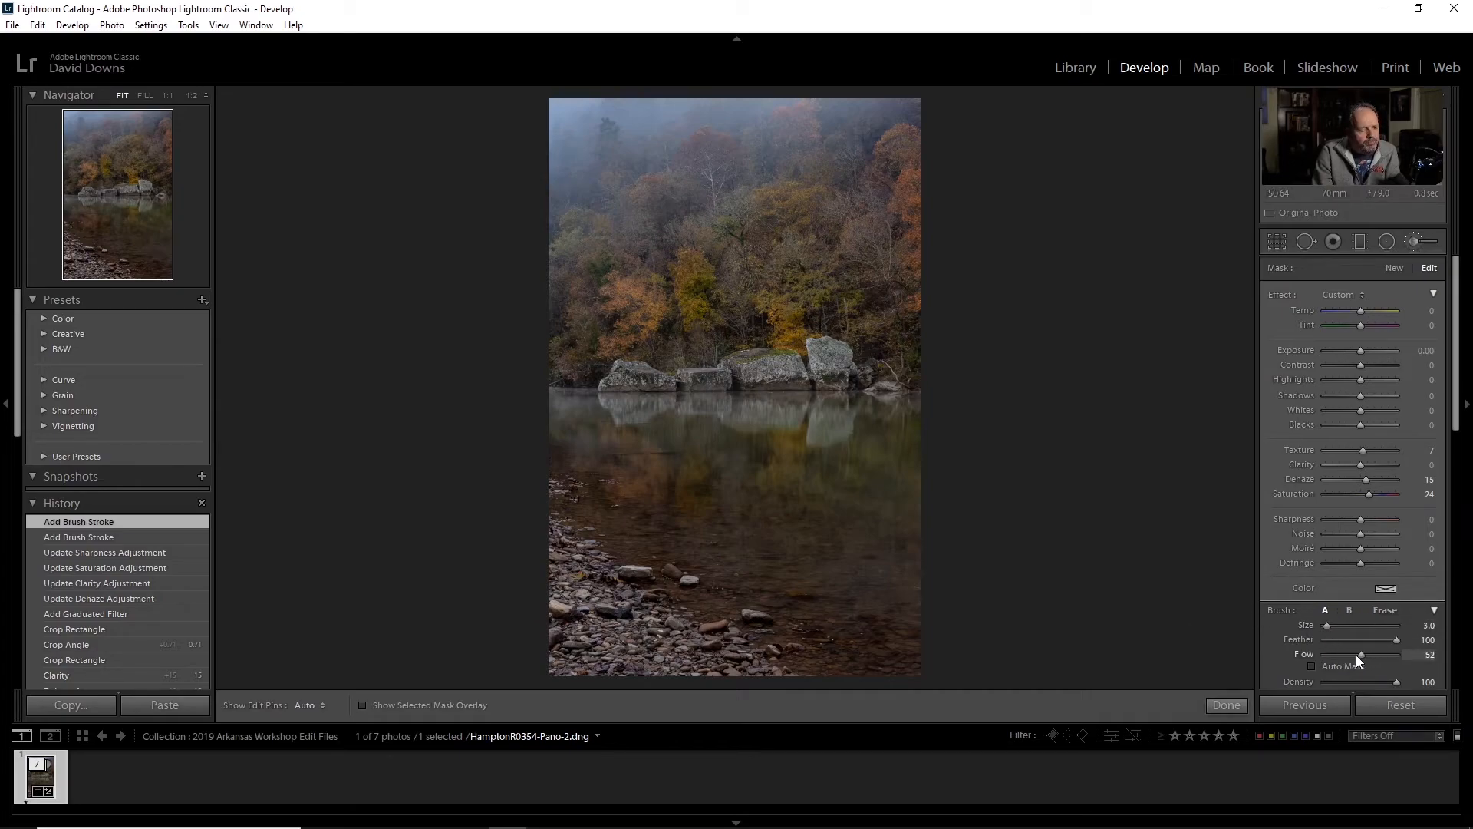
Step: Brush over the reddish trees high on the hillside at Flow 23 and size 5, and finish the adjustment brush
{"action": "left_click_drag", "start_coordinate": [1339, 660], "coordinate": [1337, 660]}
{"action": "scroll", "coordinate": [719, 162], "scroll_direction": "up", "scroll_amount": 2}
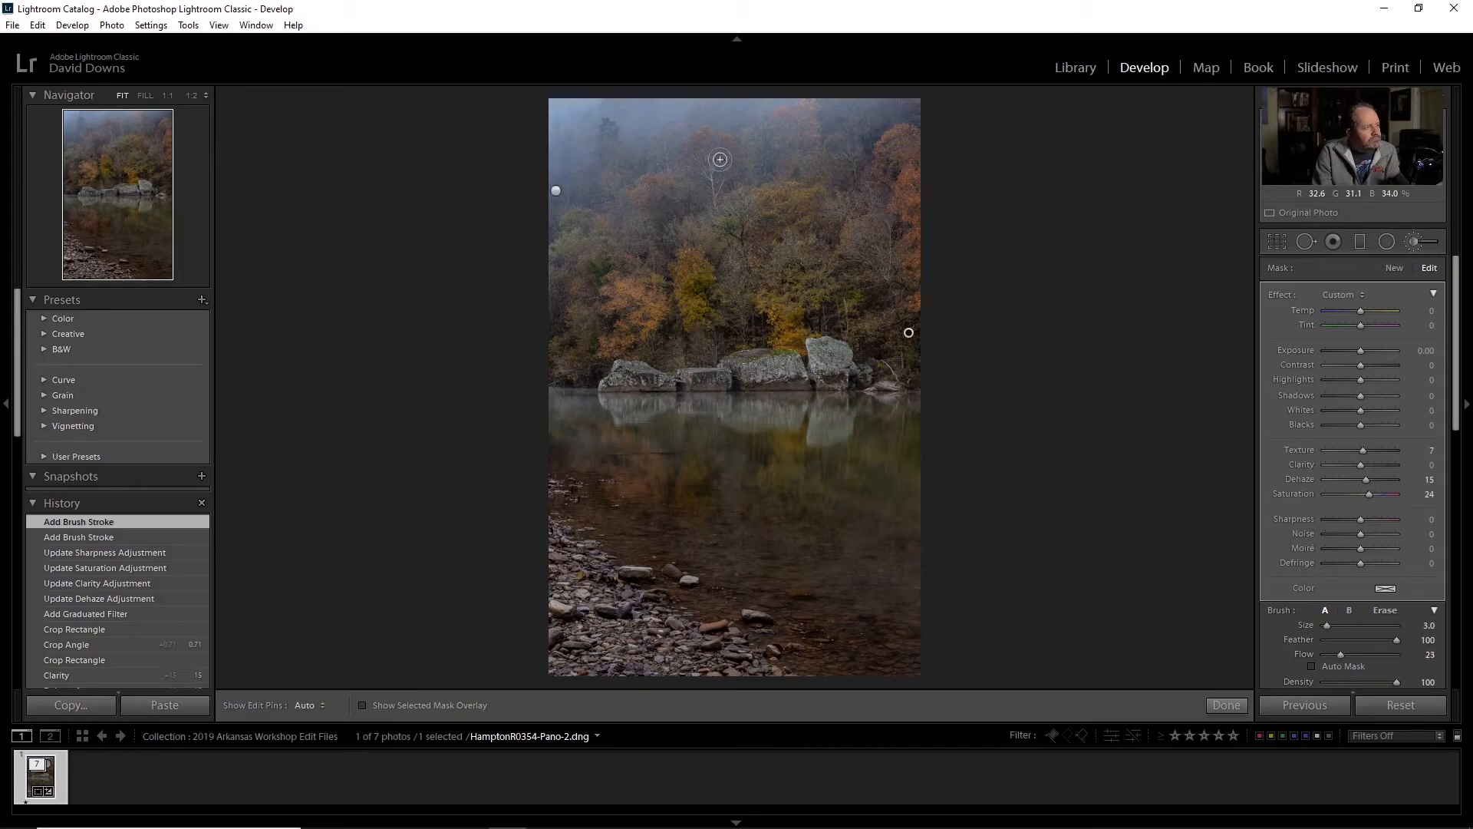
{"action": "scroll", "coordinate": [721, 159], "scroll_direction": "up", "scroll_amount": 4}
{"action": "key", "text": "h"}
{"action": "mouse_move", "coordinate": [702, 174]}
{"action": "left_mouse_down"}
{"action": "mouse_move", "coordinate": [719, 158]}
{"action": "mouse_move", "coordinate": [710, 148]}
{"action": "mouse_move", "coordinate": [678, 252]}
{"action": "left_mouse_up"}
{"action": "scroll", "coordinate": [790, 165], "scroll_direction": "down", "scroll_amount": 4}
{"action": "key", "text": "h"}
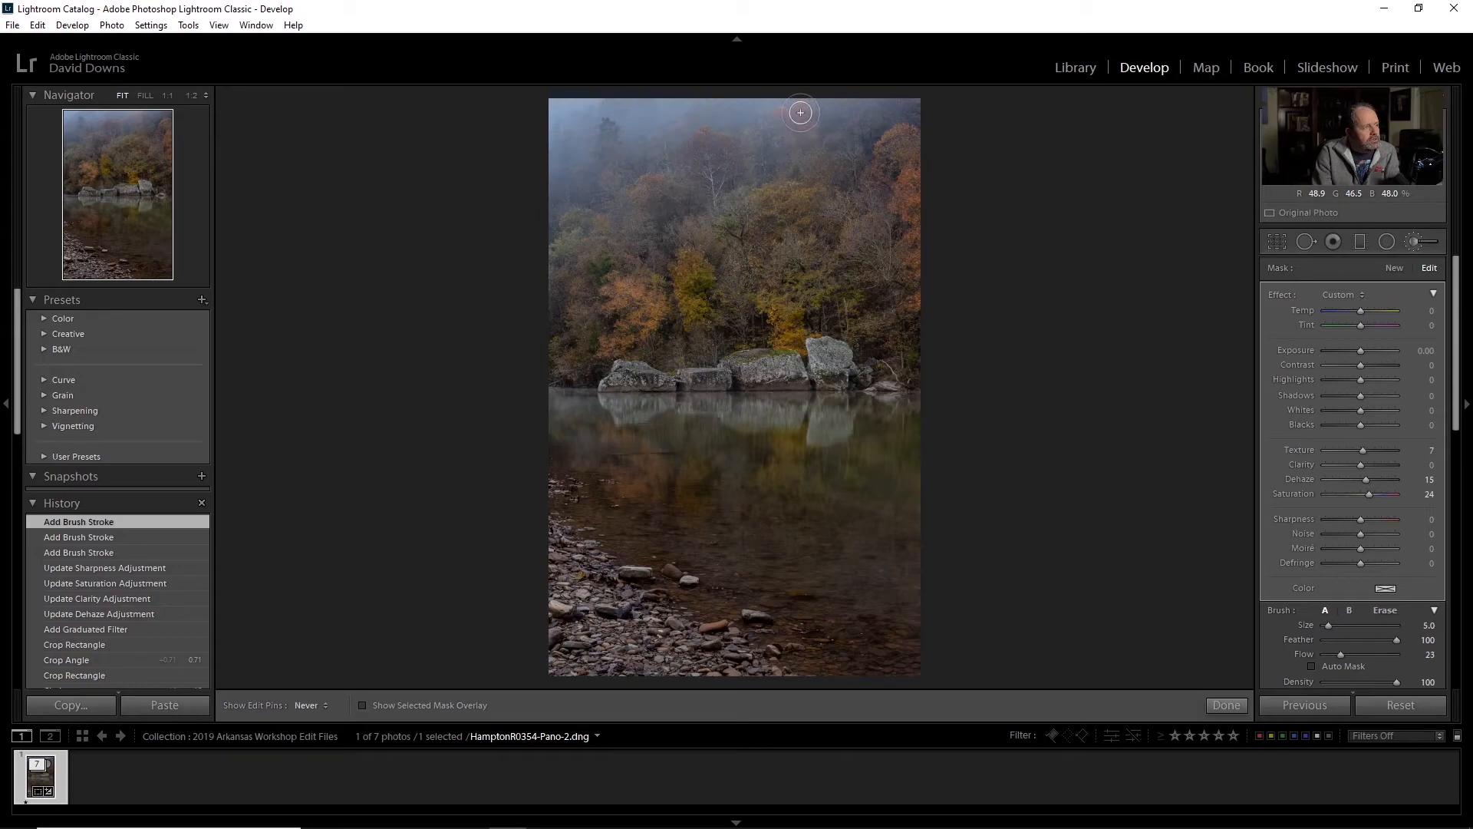
{"action": "left_click_drag", "start_coordinate": [803, 148], "coordinate": [737, 220]}
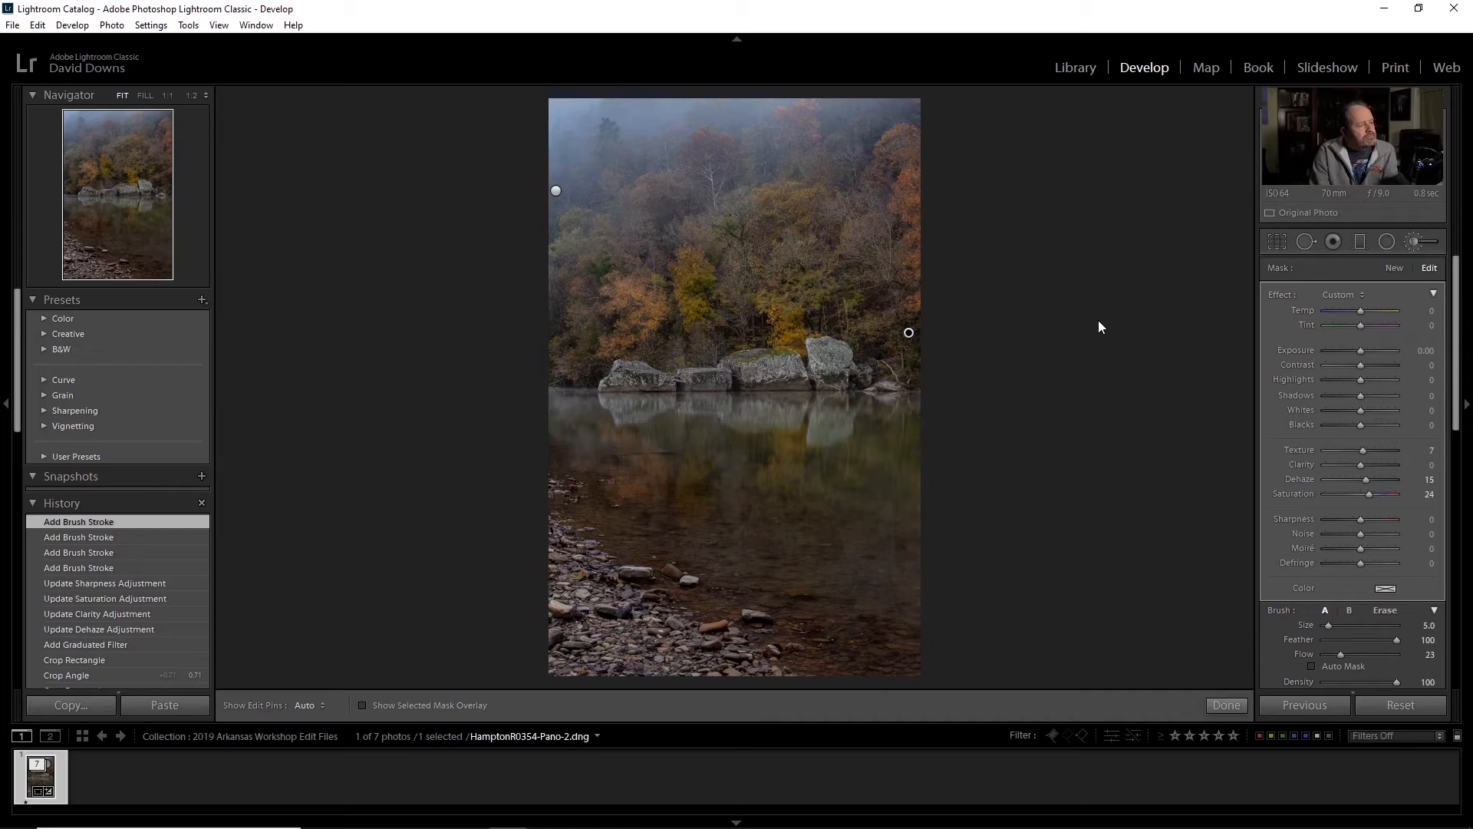
{"action": "left_click", "coordinate": [1415, 242]}
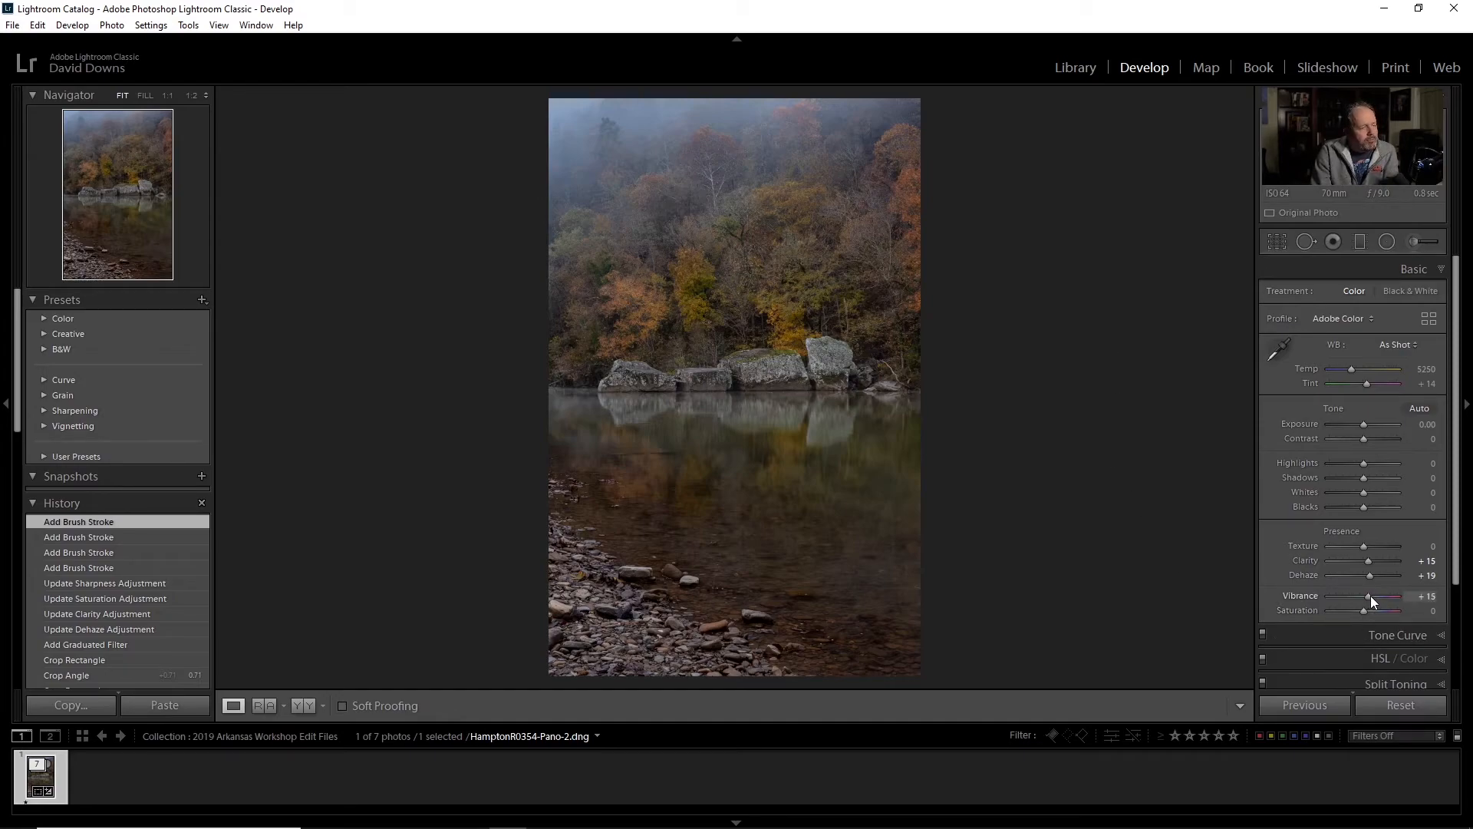
Step: Raise the whole photo's Vibrance to +33 and Highlights to +48
{"action": "left_click_drag", "start_coordinate": [1374, 595], "coordinate": [1374, 598]}
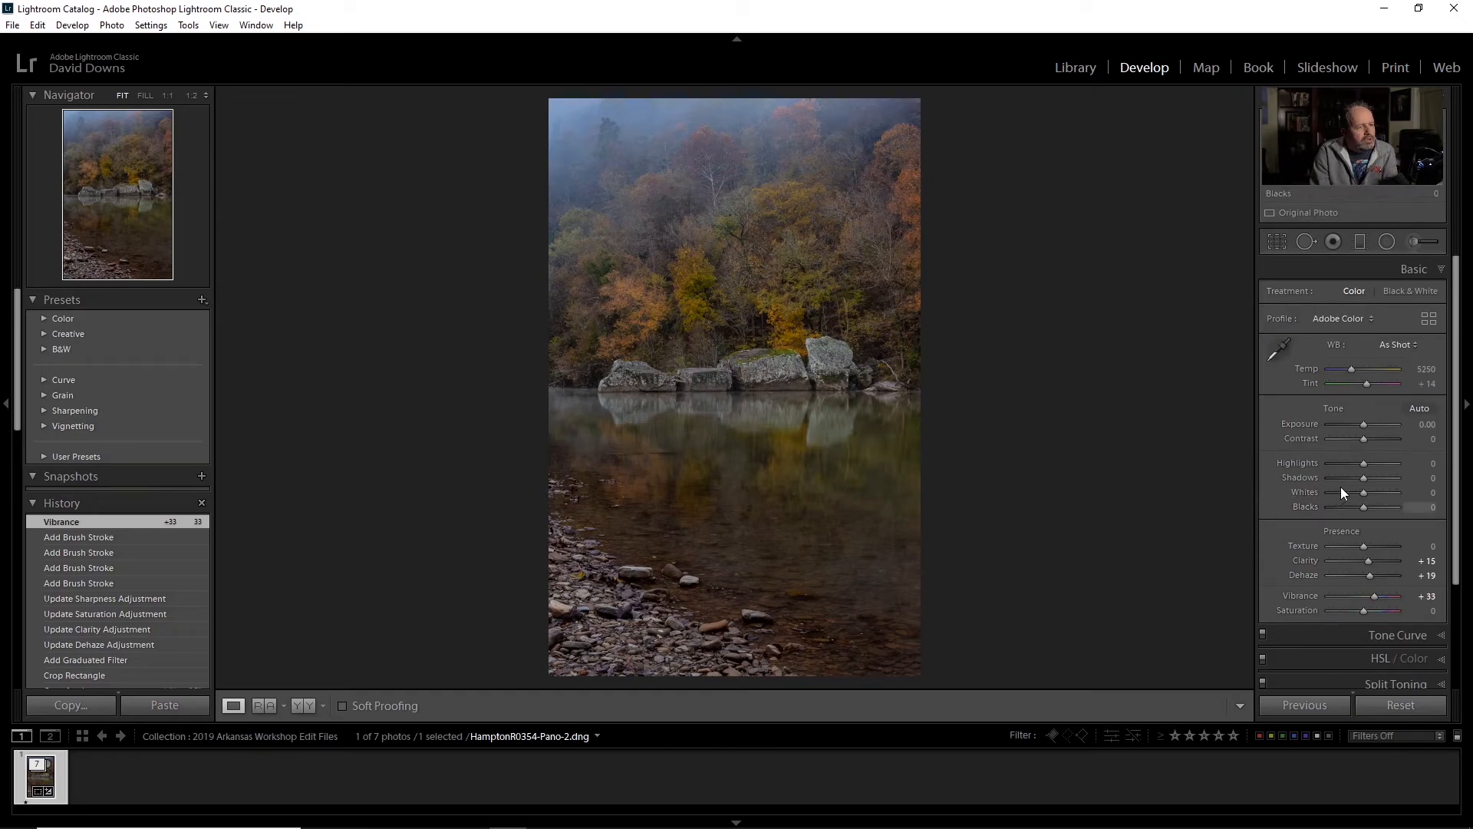
{"action": "left_click_drag", "start_coordinate": [1364, 463], "coordinate": [1370, 462]}
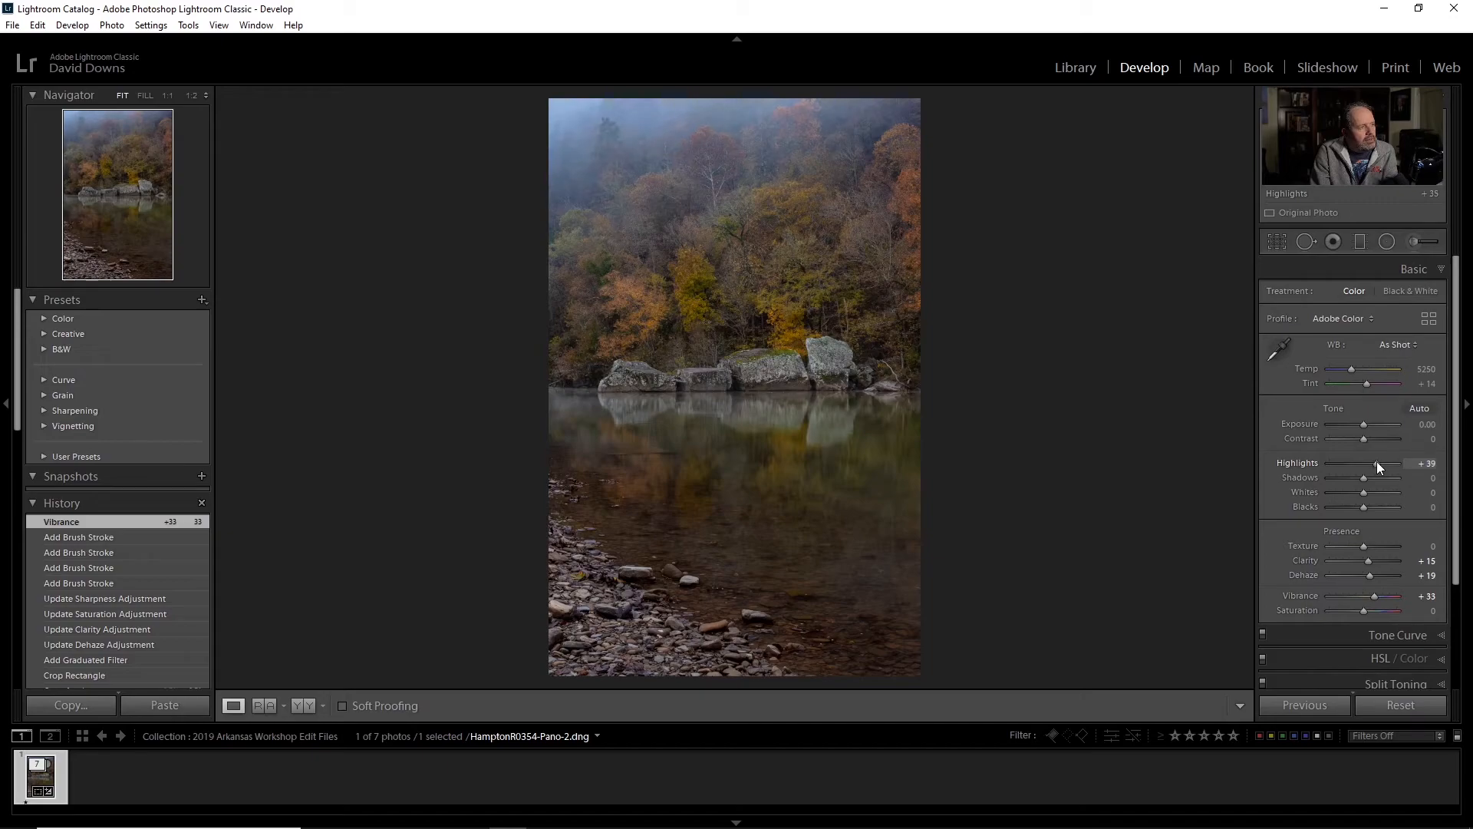
{"action": "left_click_drag", "start_coordinate": [1380, 461], "coordinate": [1379, 462]}
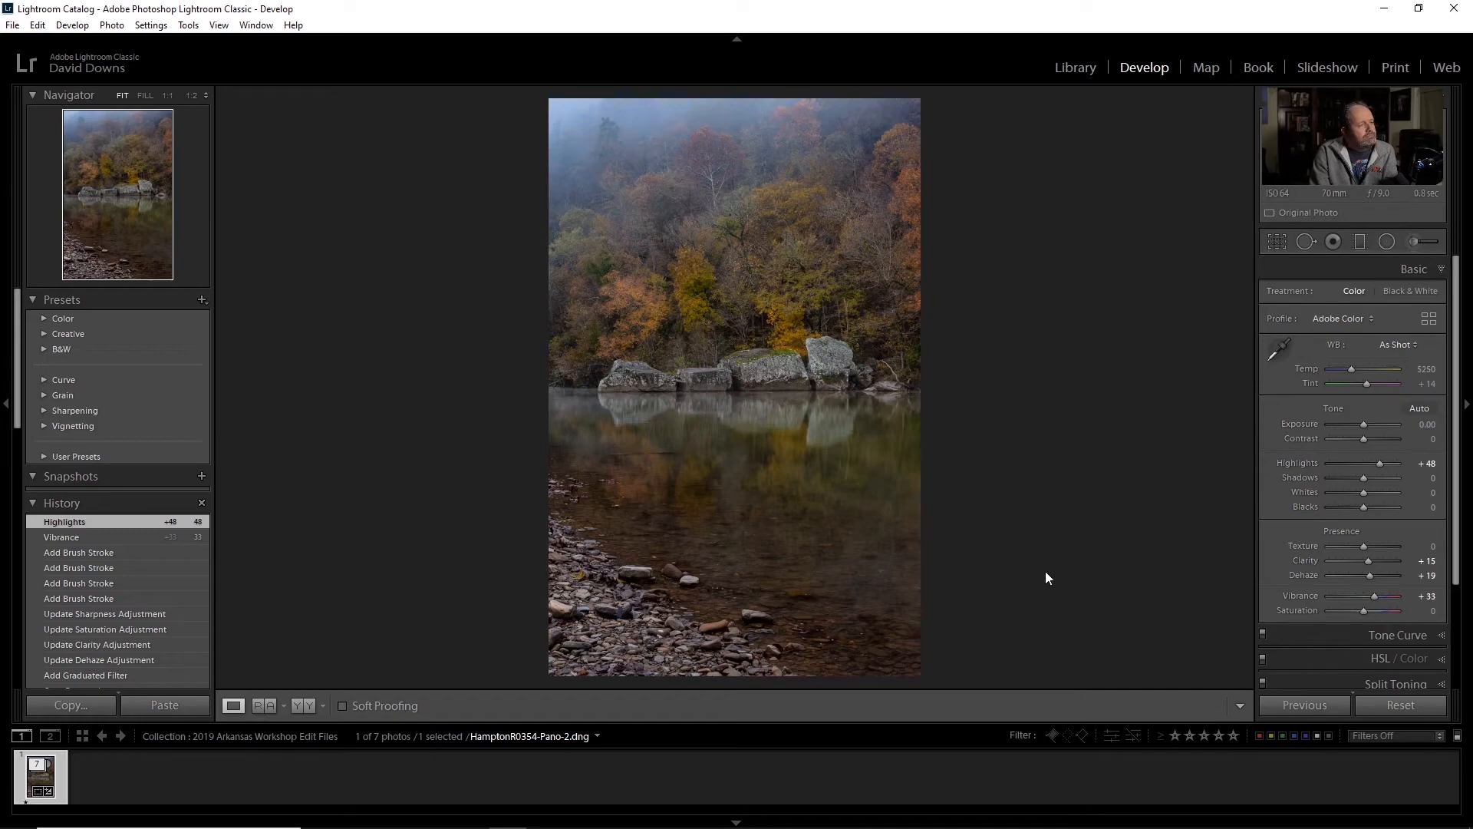
Step: Set the post-crop vignetting Amount to -3 and review the photo in full screen
{"action": "scroll", "coordinate": [1300, 592], "scroll_direction": "down", "scroll_amount": 3}
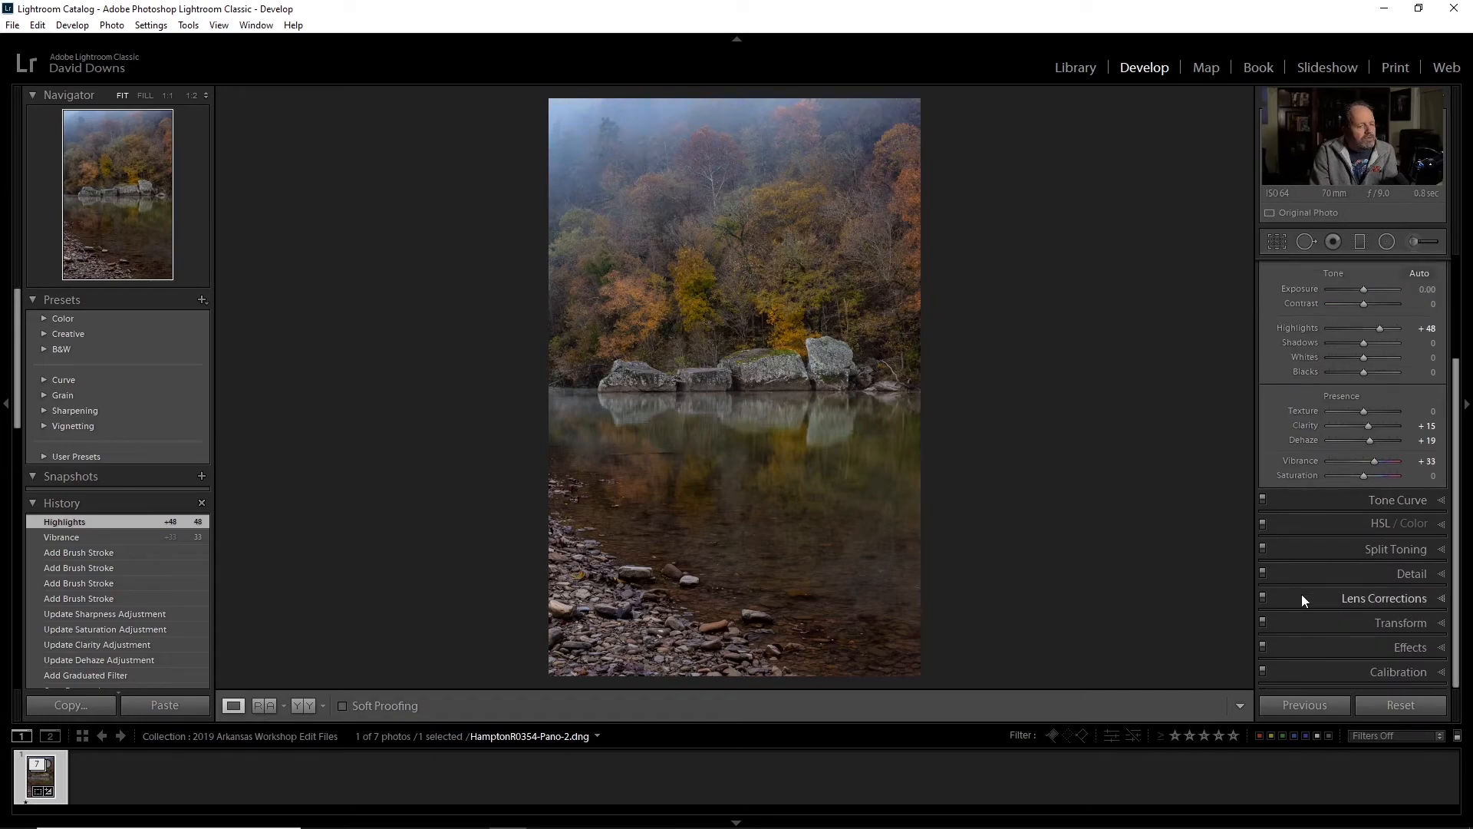
{"action": "left_click", "coordinate": [1327, 645]}
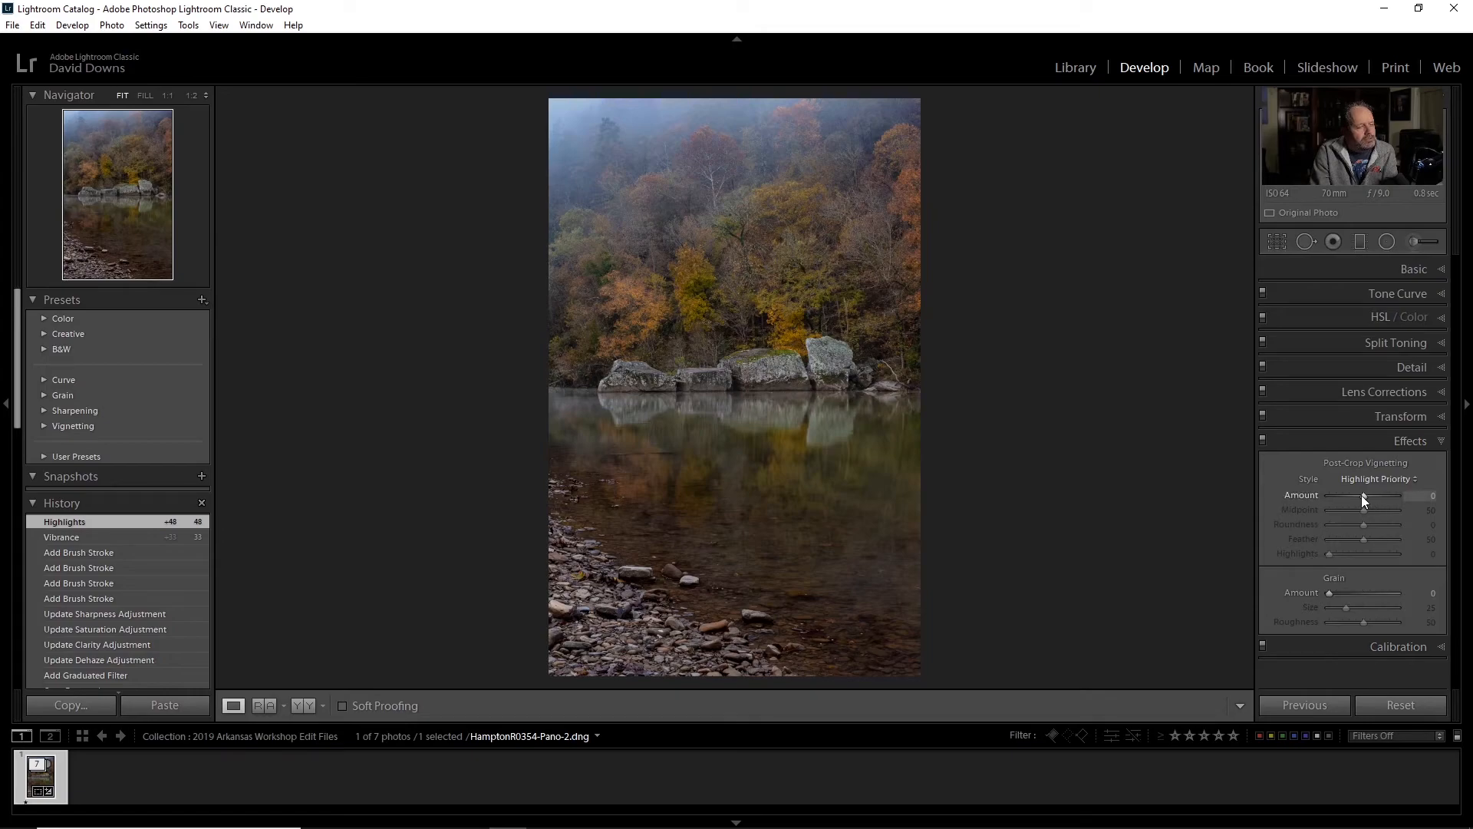
{"action": "left_click_drag", "start_coordinate": [1361, 495], "coordinate": [1360, 496]}
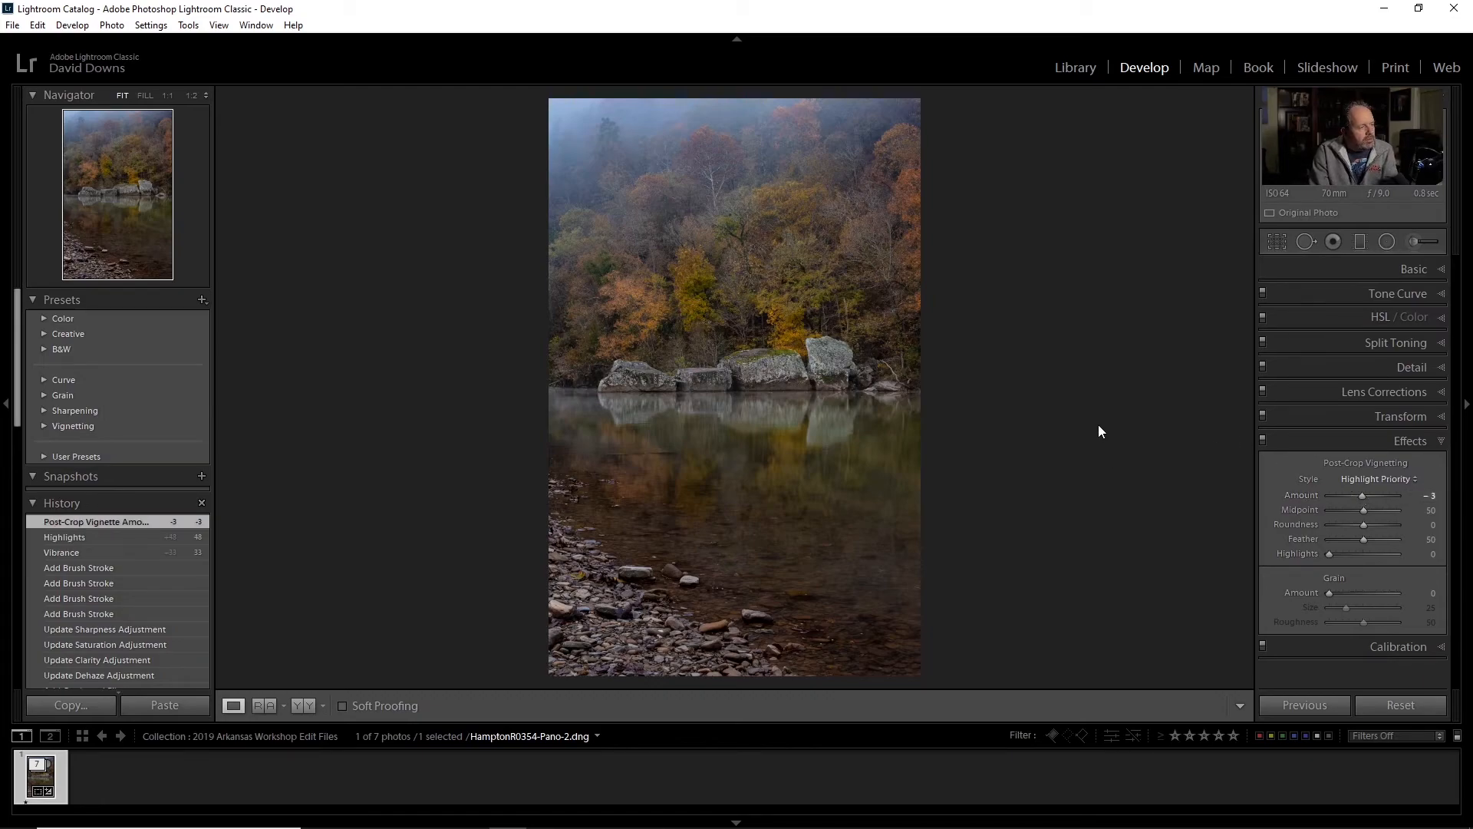
{"action": "key", "text": "f"}
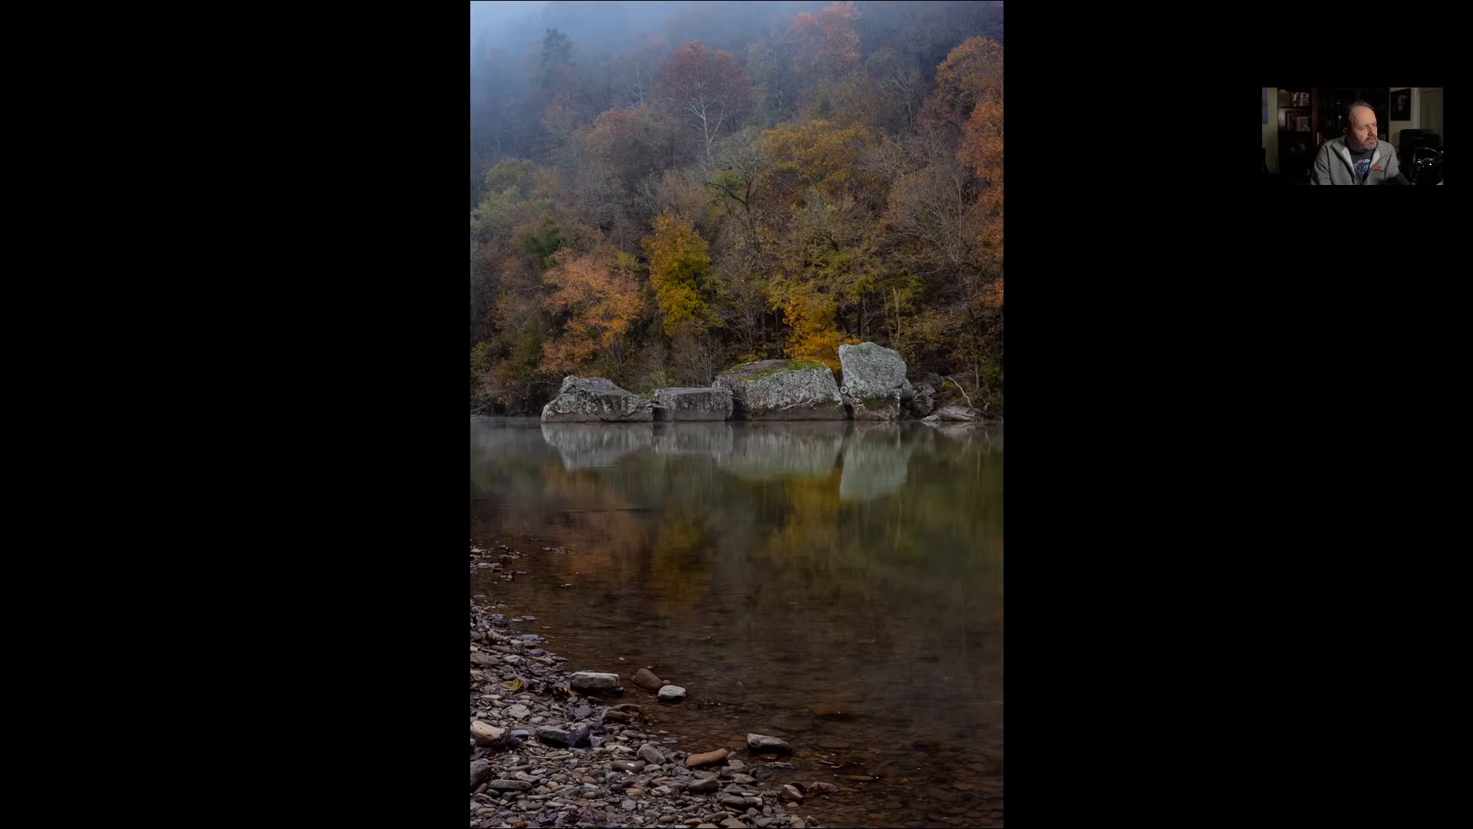
{"action": "key", "text": "f"}
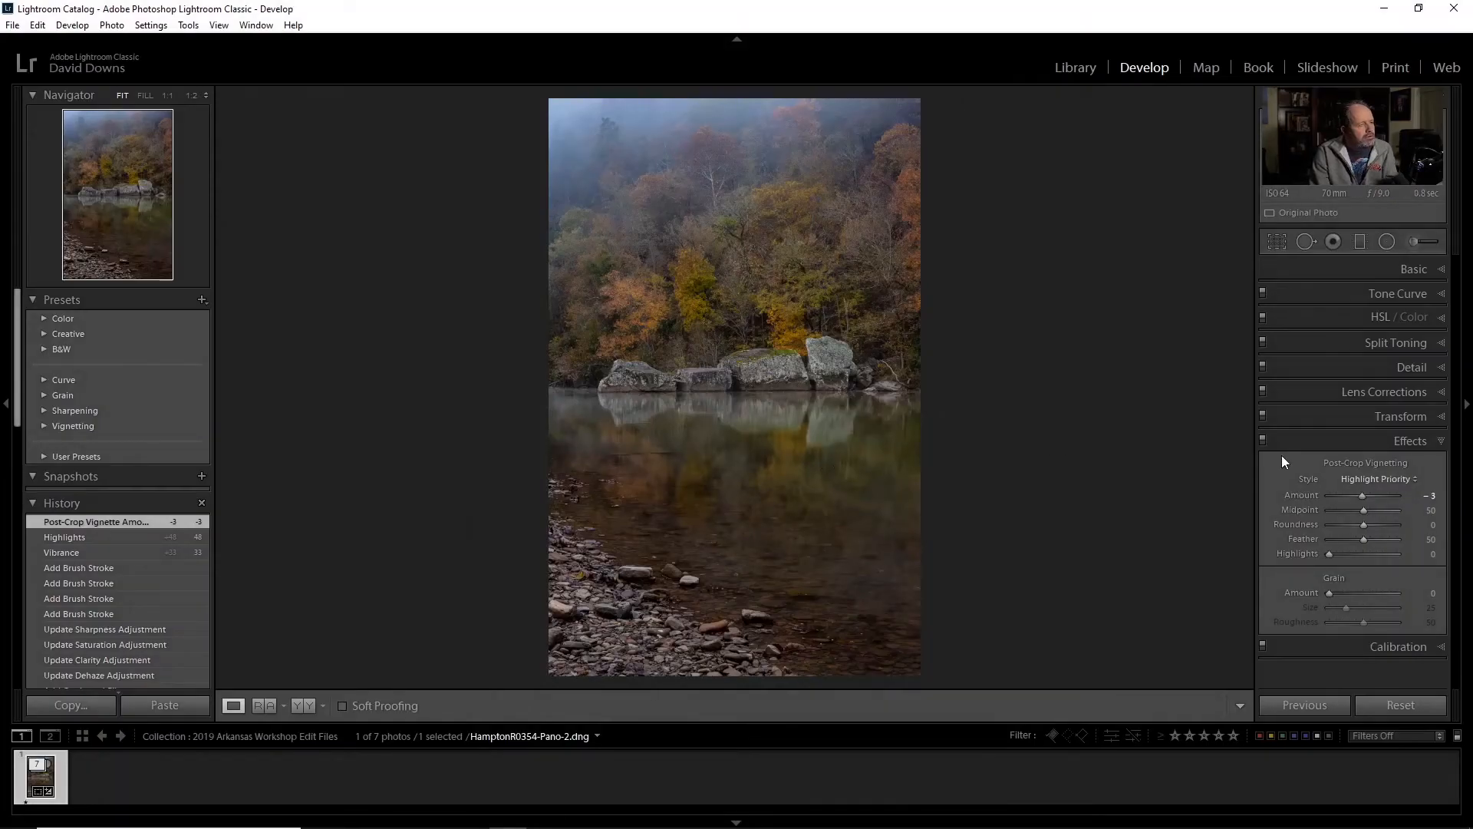
Step: Paint the row of boulders with a new size 5 adjustment brush at Texture 76 and Flow 100
{"action": "left_click", "coordinate": [1417, 242]}
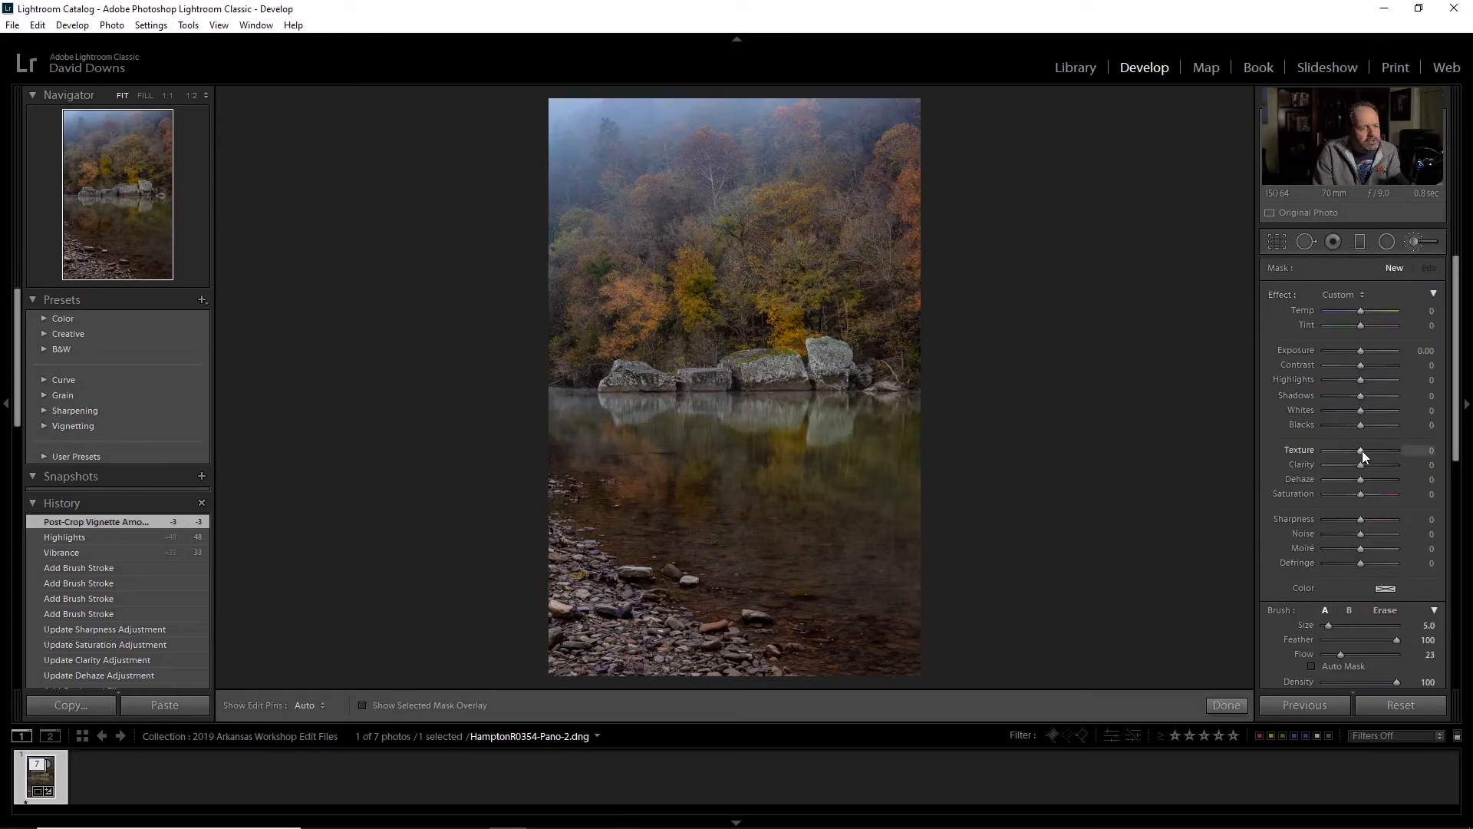
{"action": "left_click_drag", "start_coordinate": [1384, 450], "coordinate": [1389, 449]}
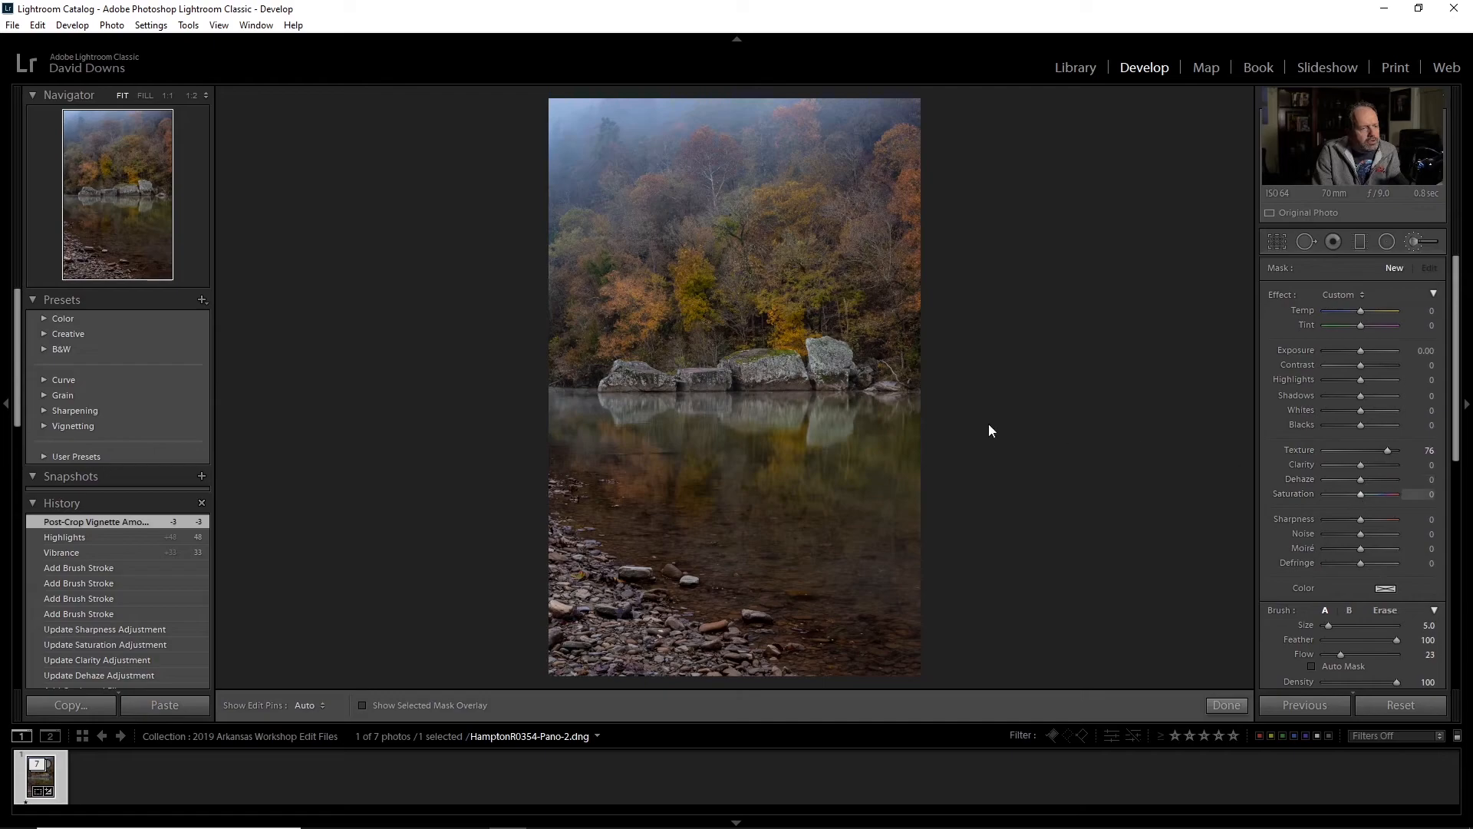
{"action": "key", "text": "h"}
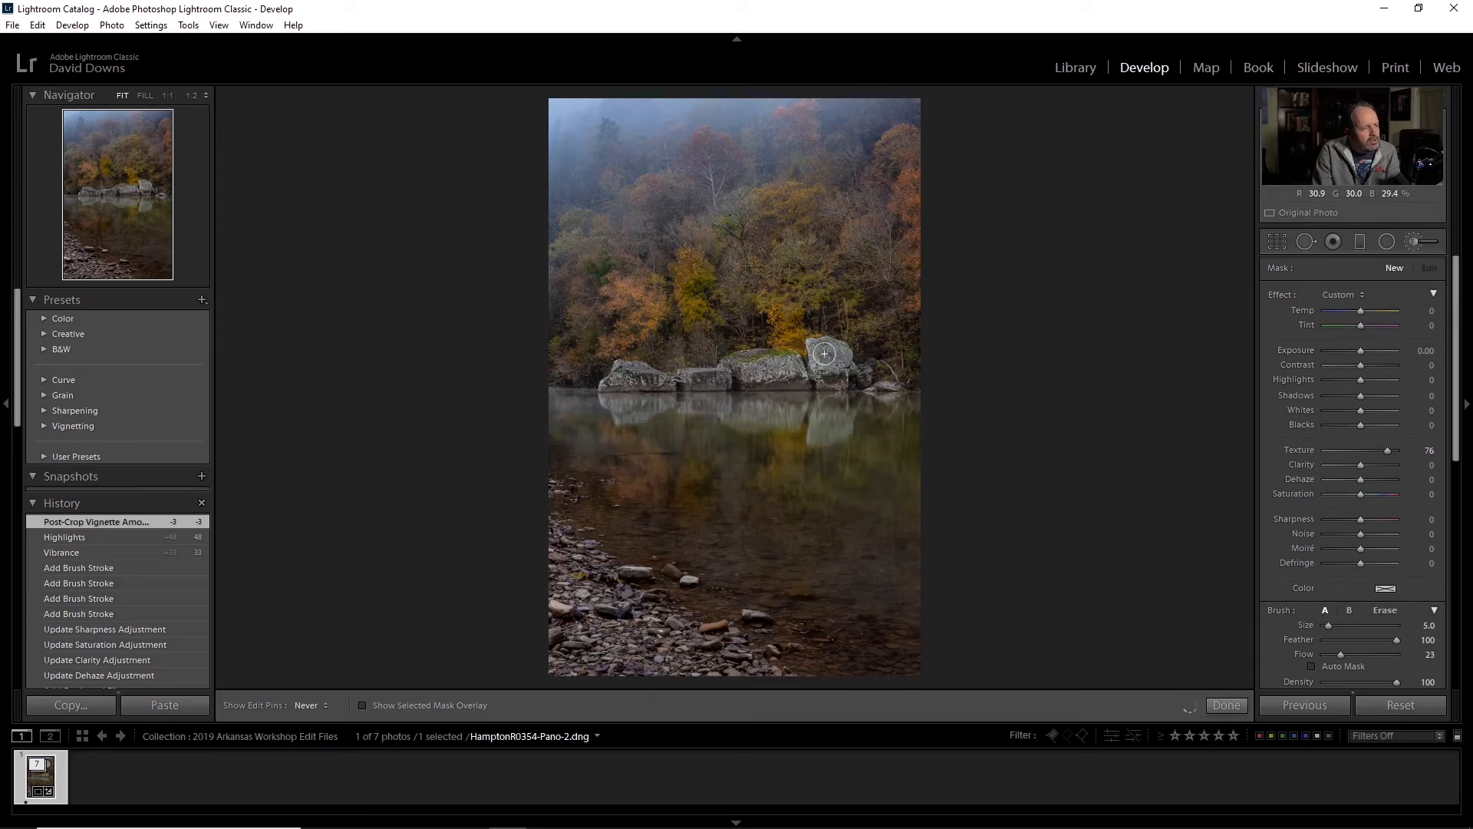
{"action": "left_click_drag", "start_coordinate": [838, 371], "coordinate": [833, 384]}
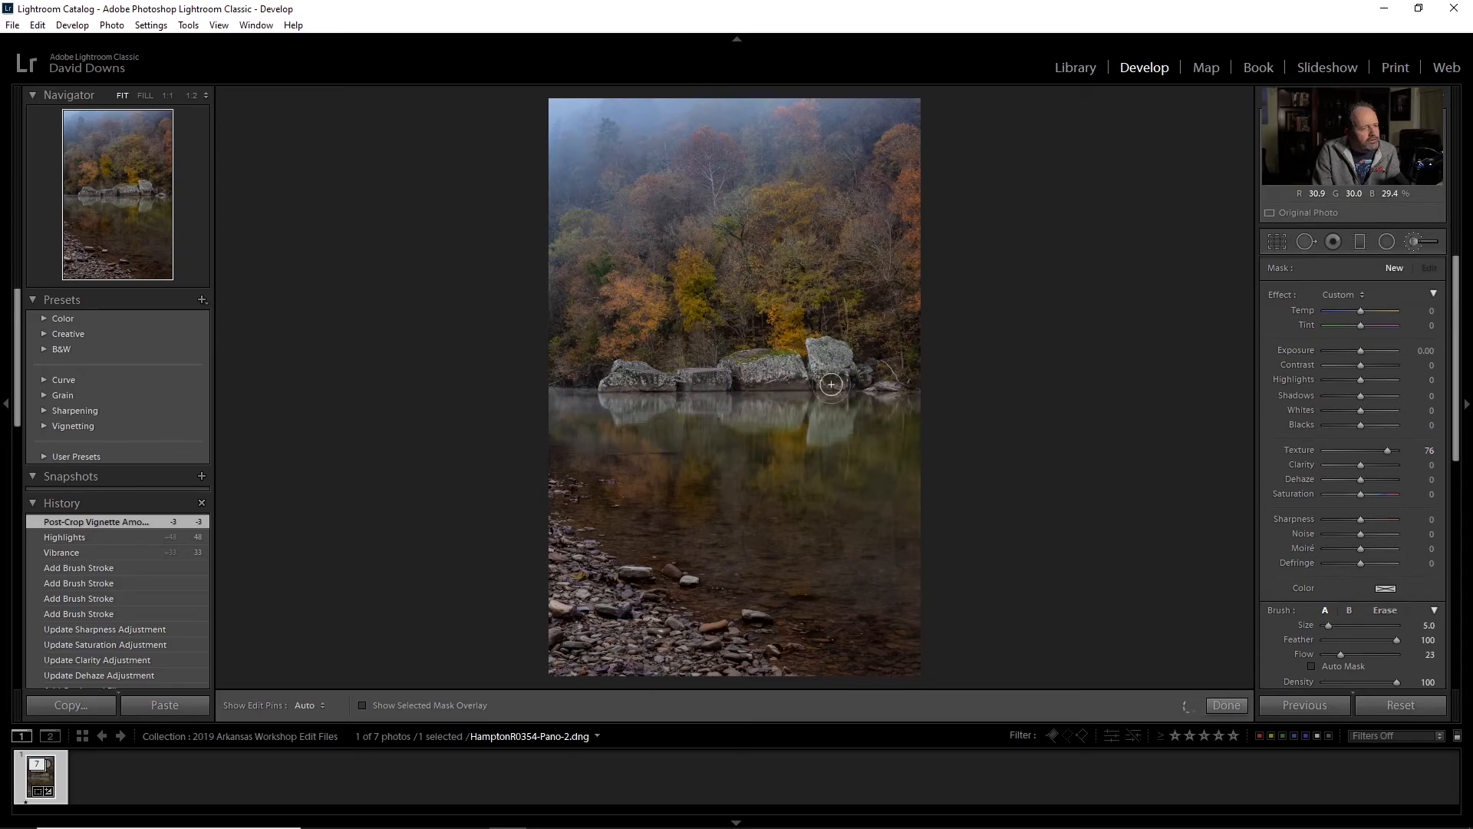
{"action": "double_click", "coordinate": [1342, 656]}
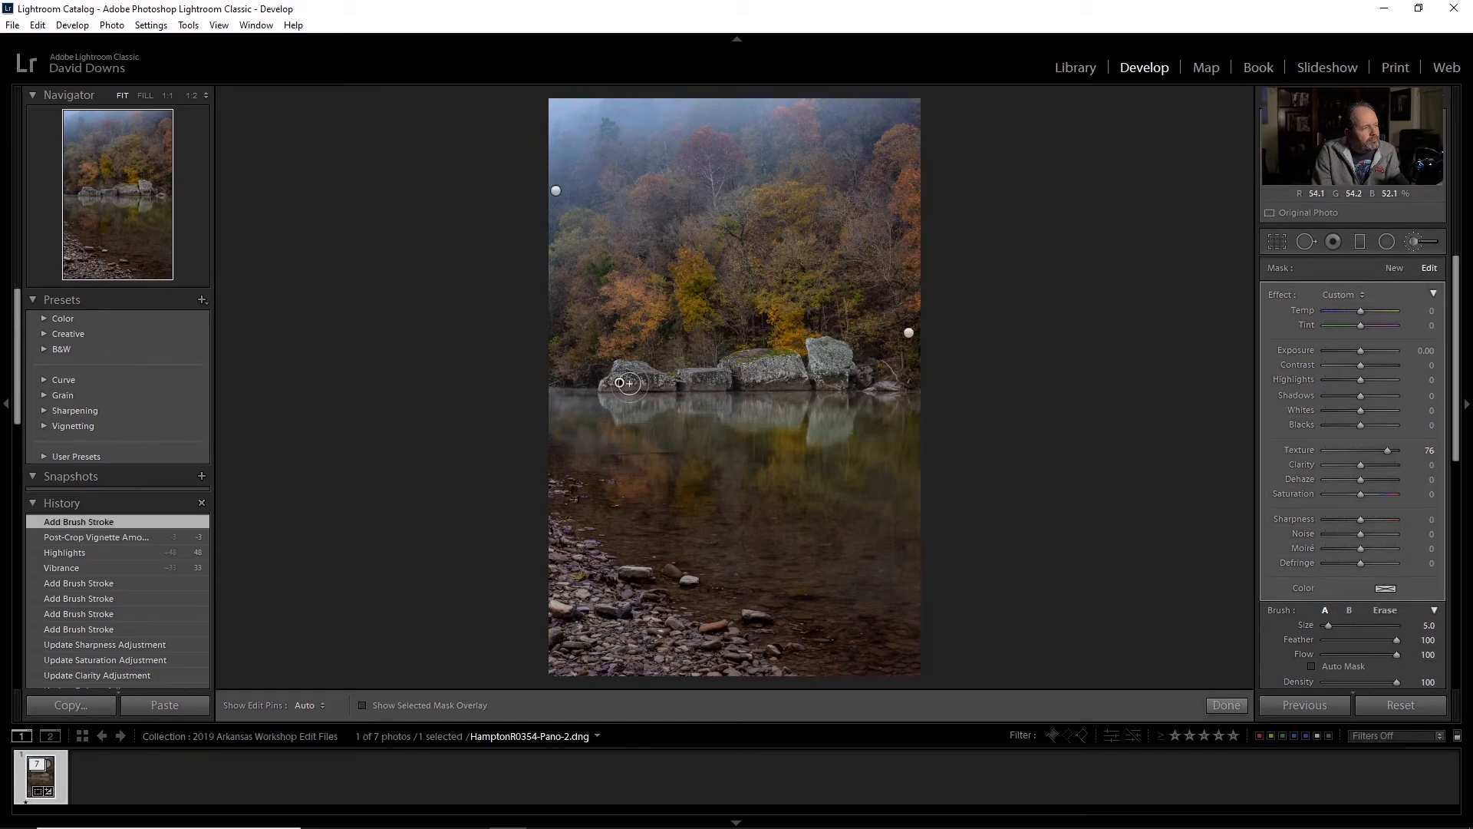
{"action": "mouse_move", "coordinate": [619, 381]}
{"action": "left_mouse_down"}
{"action": "mouse_move", "coordinate": [769, 362]}
{"action": "mouse_move", "coordinate": [776, 379]}
{"action": "mouse_move", "coordinate": [836, 376]}
{"action": "mouse_move", "coordinate": [817, 349]}
{"action": "mouse_move", "coordinate": [829, 373]}
{"action": "mouse_move", "coordinate": [859, 379]}
{"action": "mouse_move", "coordinate": [776, 379]}
{"action": "mouse_move", "coordinate": [764, 364]}
{"action": "mouse_move", "coordinate": [844, 366]}
{"action": "mouse_move", "coordinate": [619, 382]}
{"action": "left_mouse_up"}
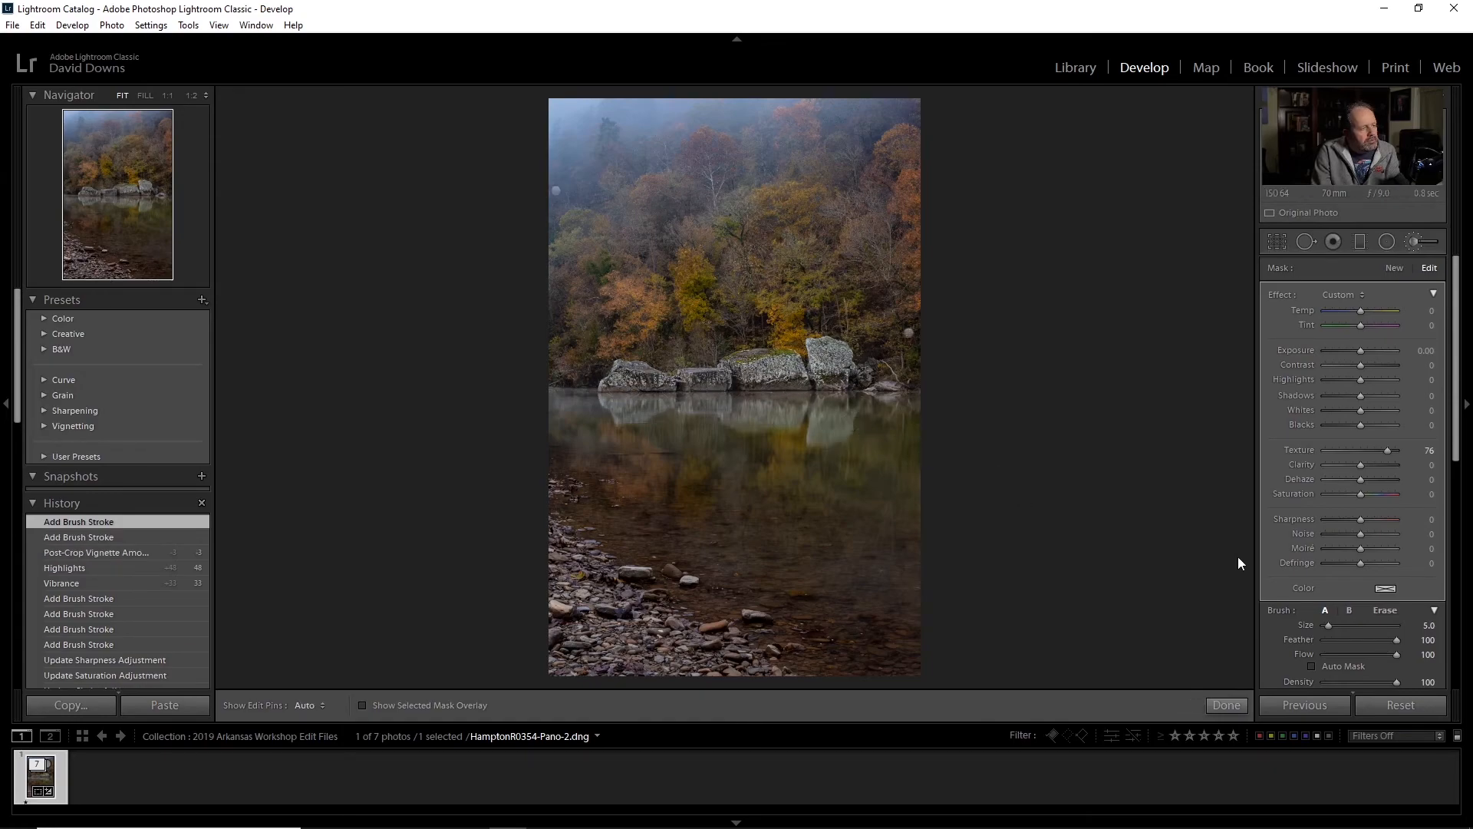
Step: Paint the boulders' reflections in the water with a new size 12 brush, Texture reset and Clarity -100
{"action": "left_click", "coordinate": [1395, 270]}
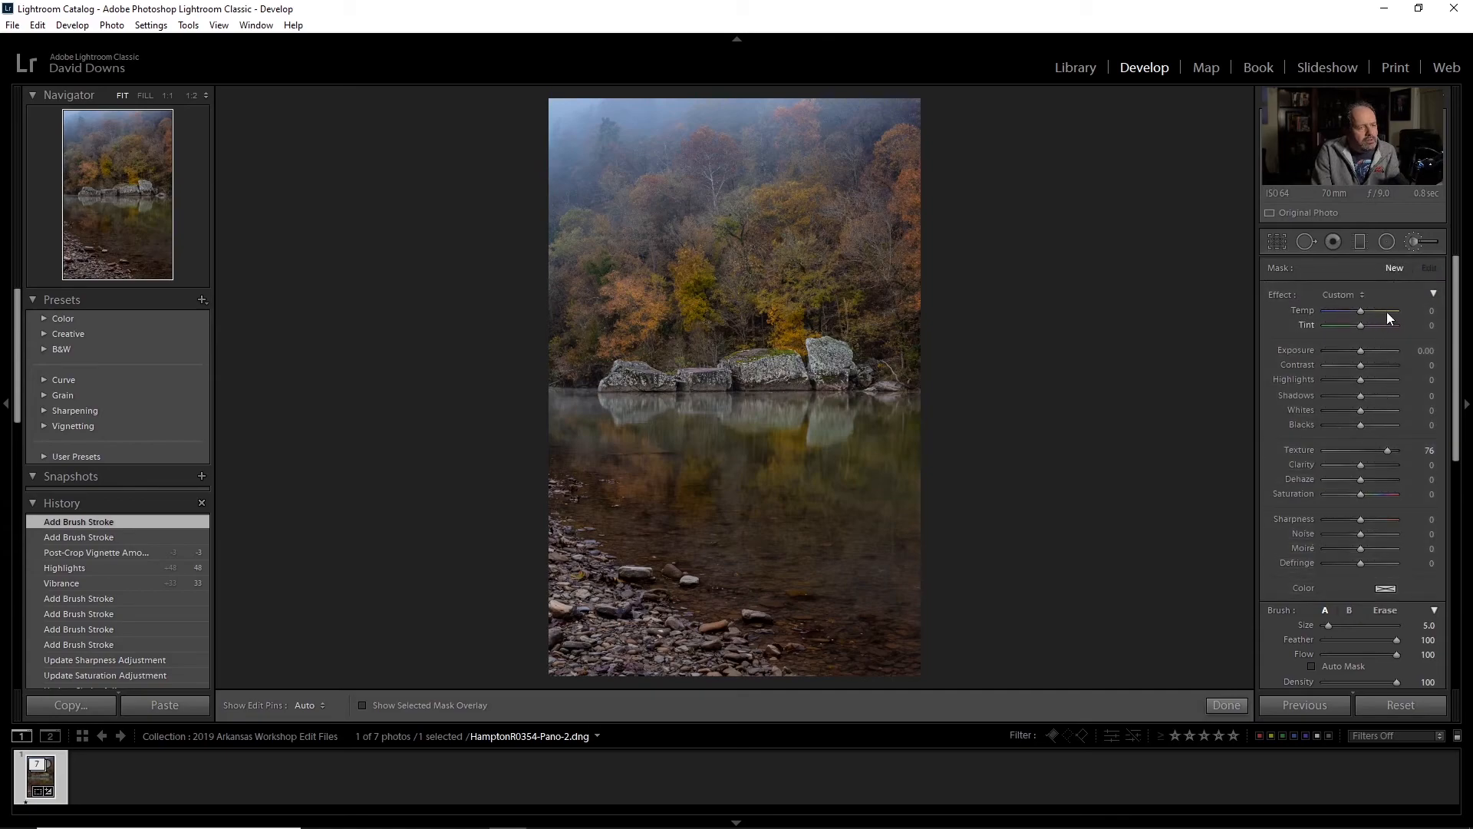
{"action": "double_click", "coordinate": [1295, 449]}
{"action": "left_click_drag", "start_coordinate": [1361, 465], "coordinate": [1301, 463]}
{"action": "scroll", "coordinate": [812, 428], "scroll_direction": "up", "scroll_amount": 5}
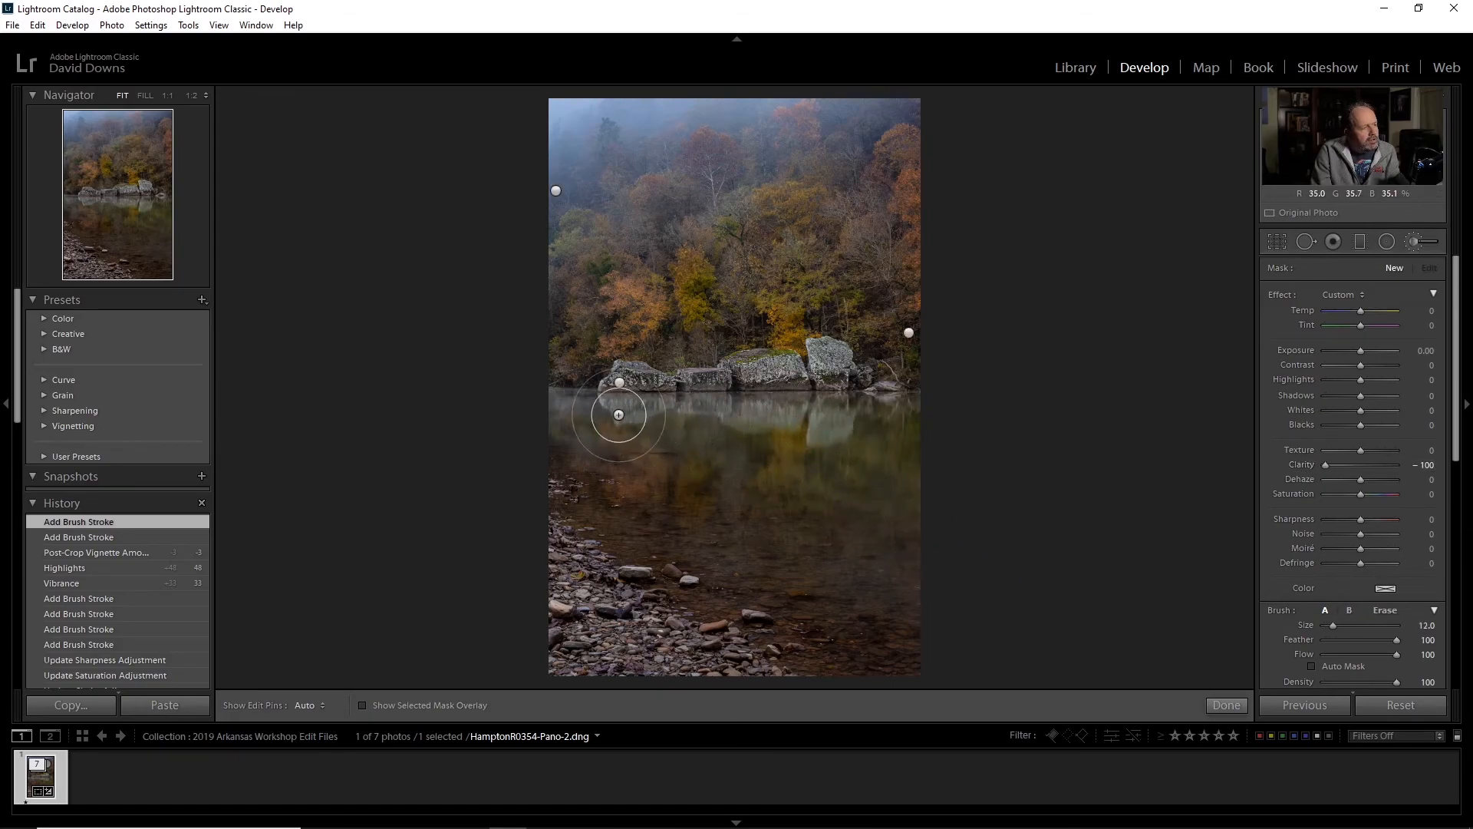
{"action": "left_click_drag", "start_coordinate": [598, 418], "coordinate": [868, 417]}
{"action": "key", "text": "h"}
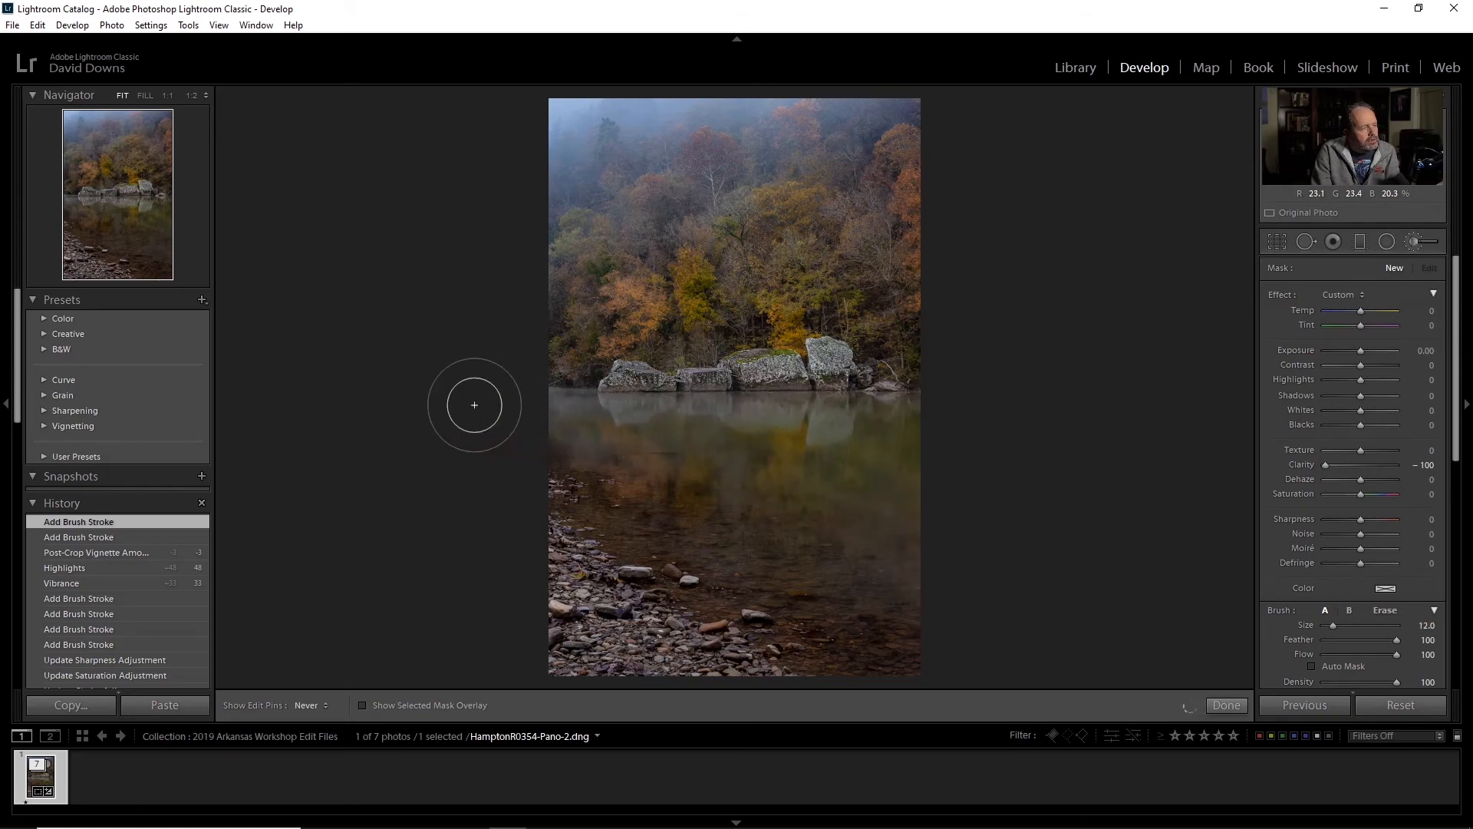
{"action": "key", "text": "h"}
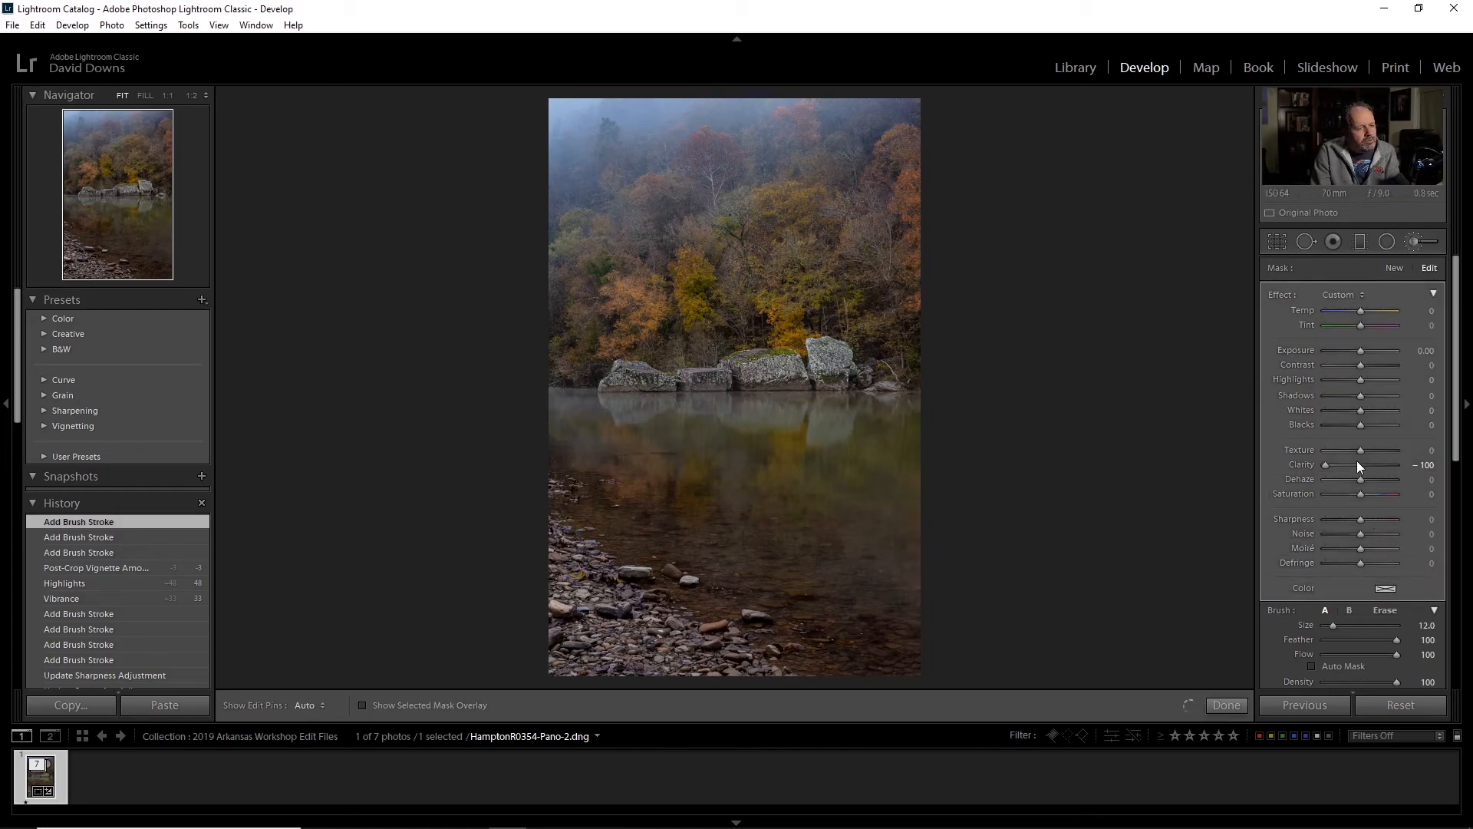
Step: Set the reflection brush's Clarity to -48 and Texture to 70, and finish the adjustment brush
{"action": "left_click_drag", "start_coordinate": [1332, 465], "coordinate": [1343, 463]}
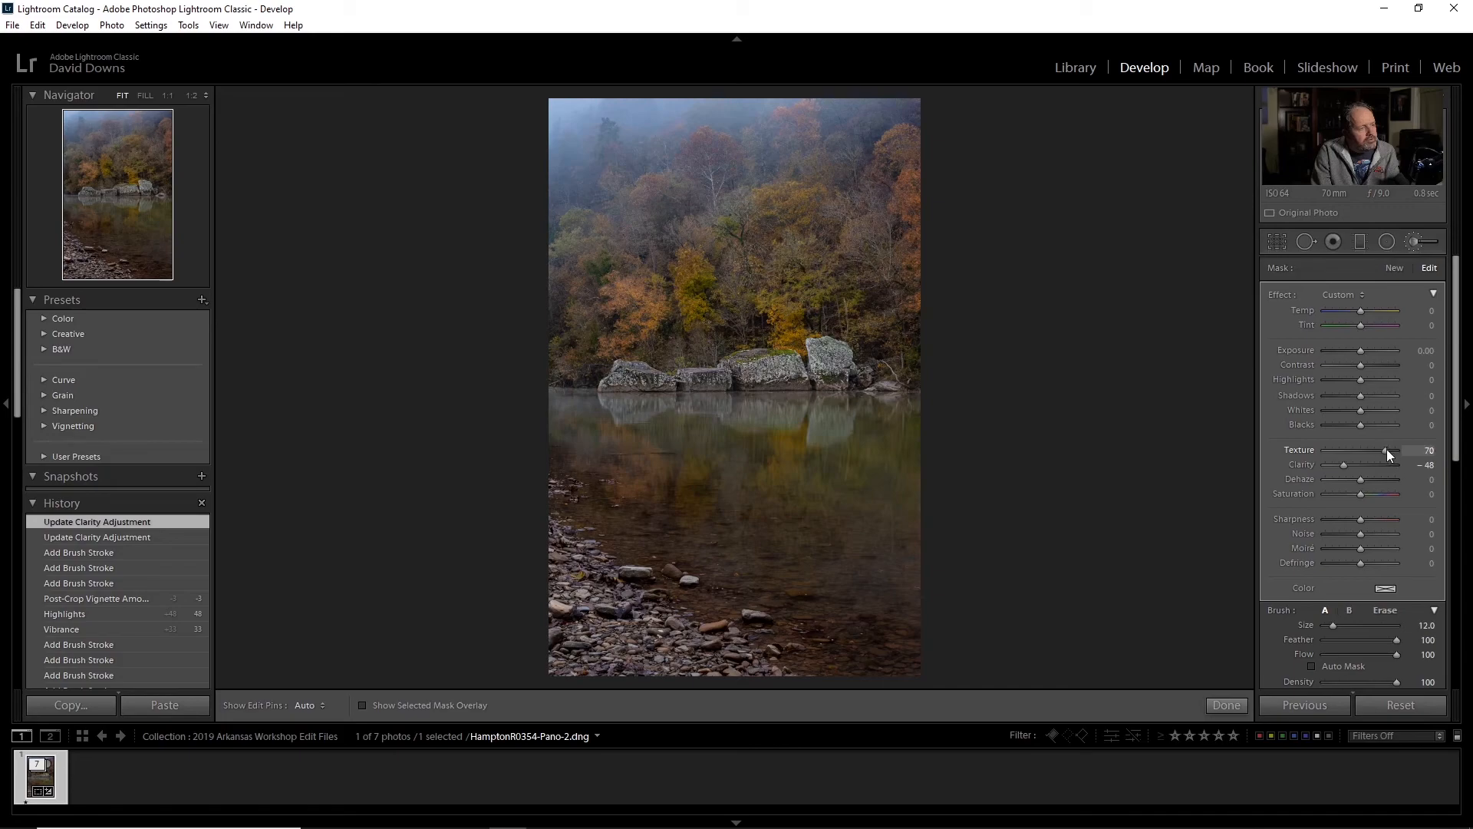
{"action": "left_click_drag", "start_coordinate": [1387, 449], "coordinate": [1384, 450]}
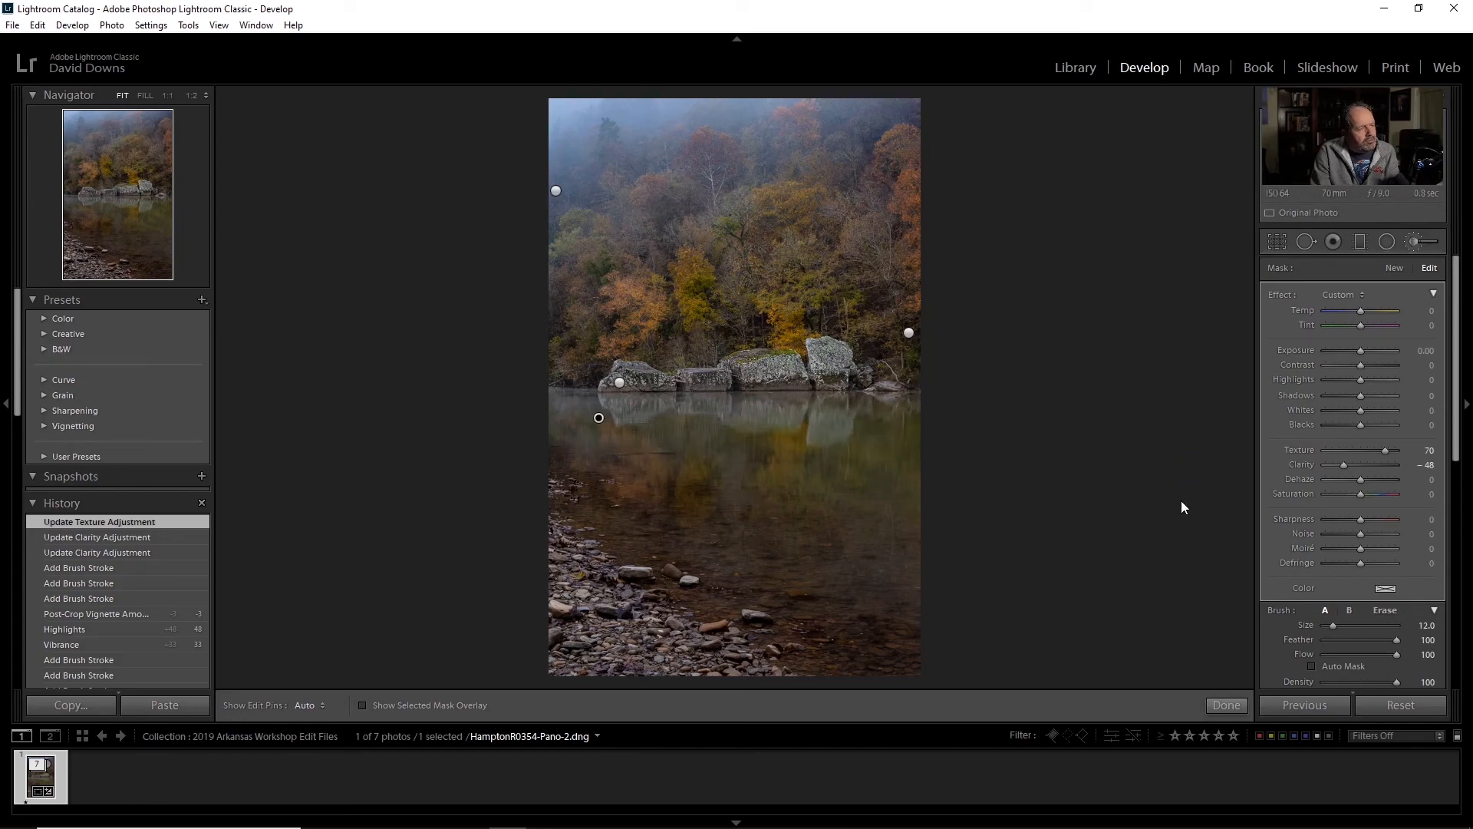
{"action": "left_click", "coordinate": [1411, 242]}
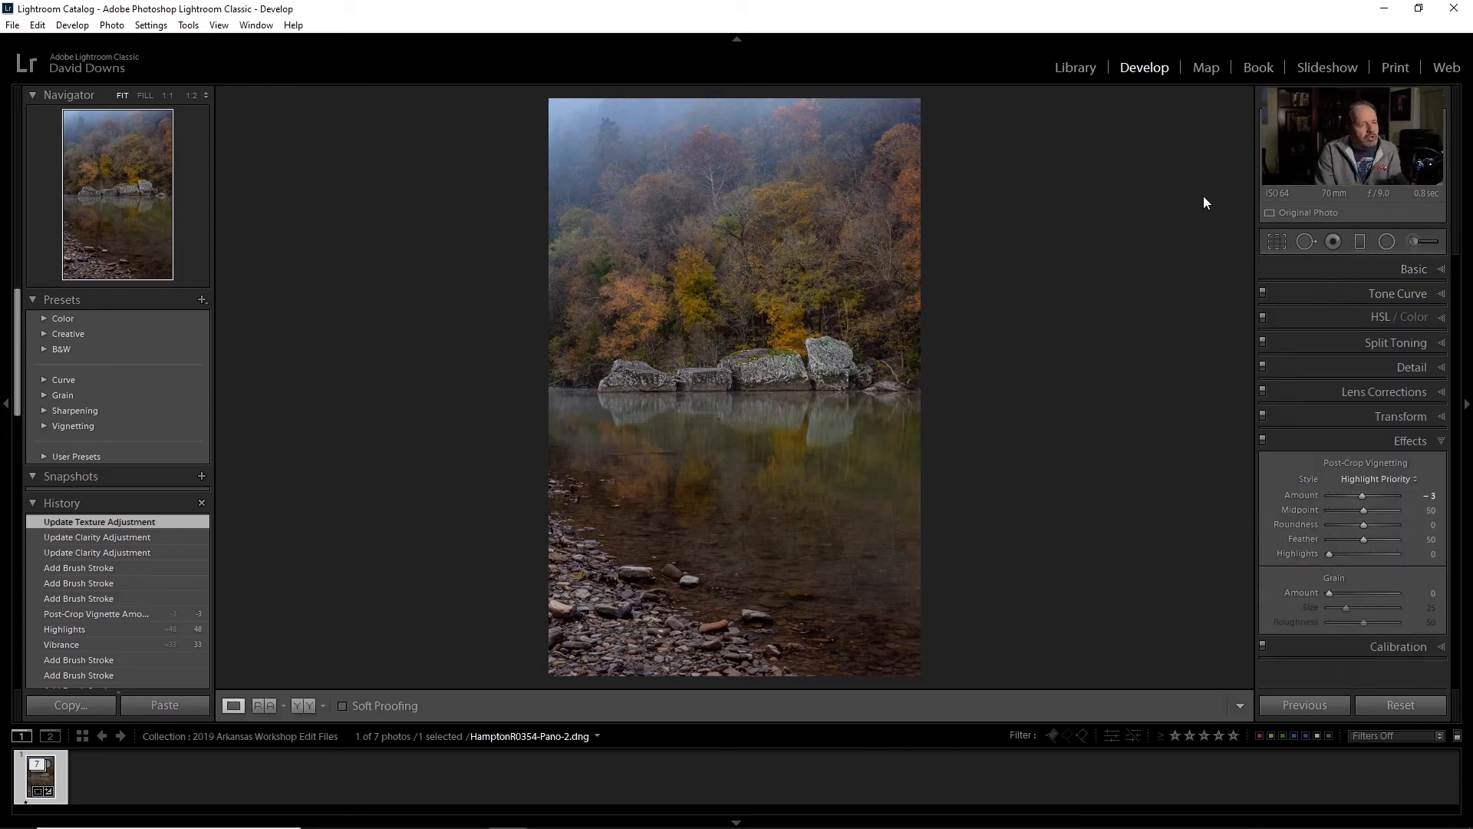
Step: Crop off most of the rocky foreground shore from the bottom edge, just below the reflections, and apply the crop
{"action": "left_click", "coordinate": [1274, 242]}
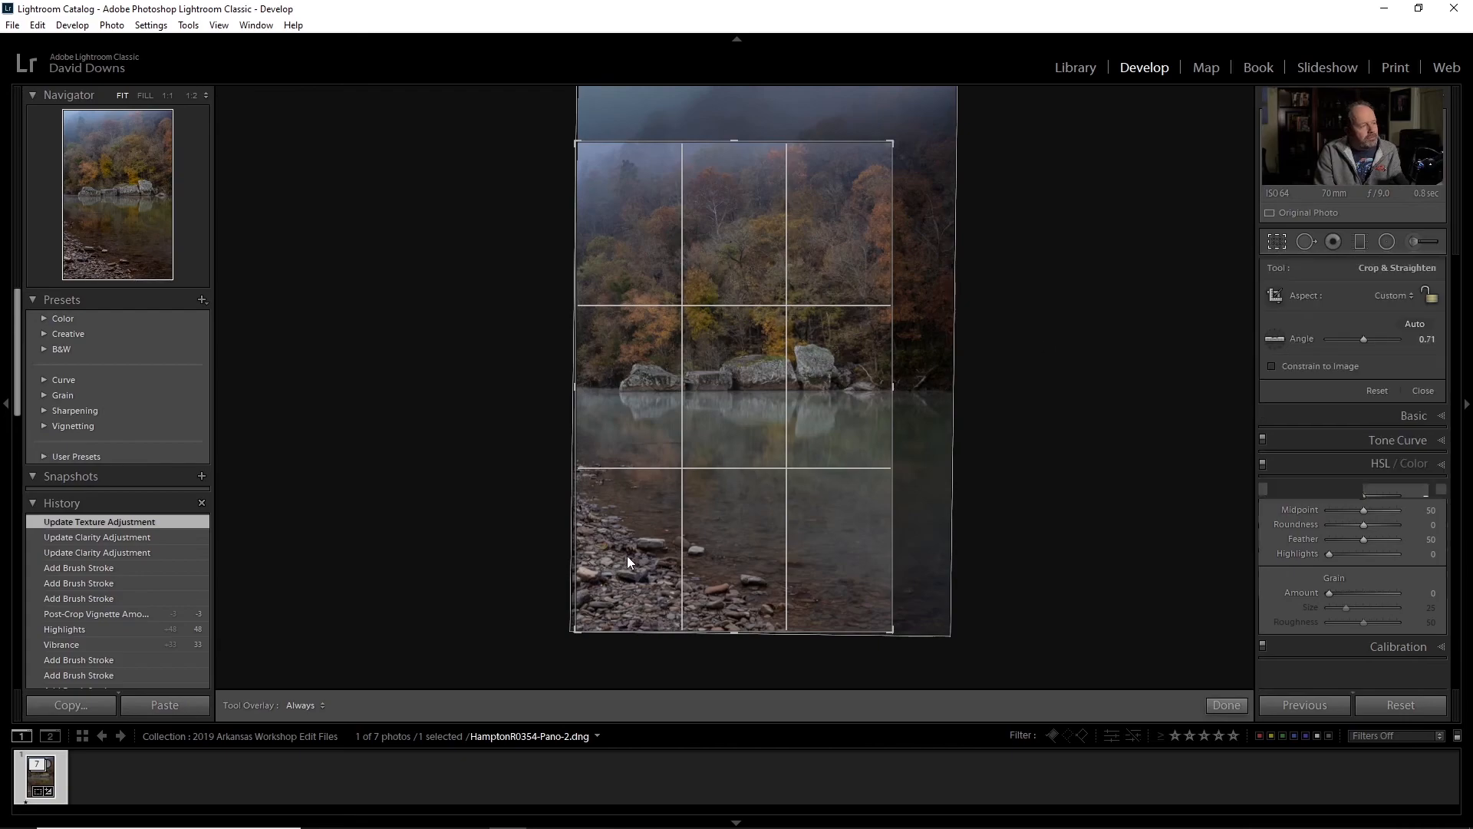
{"action": "left_click_drag", "start_coordinate": [731, 633], "coordinate": [729, 575]}
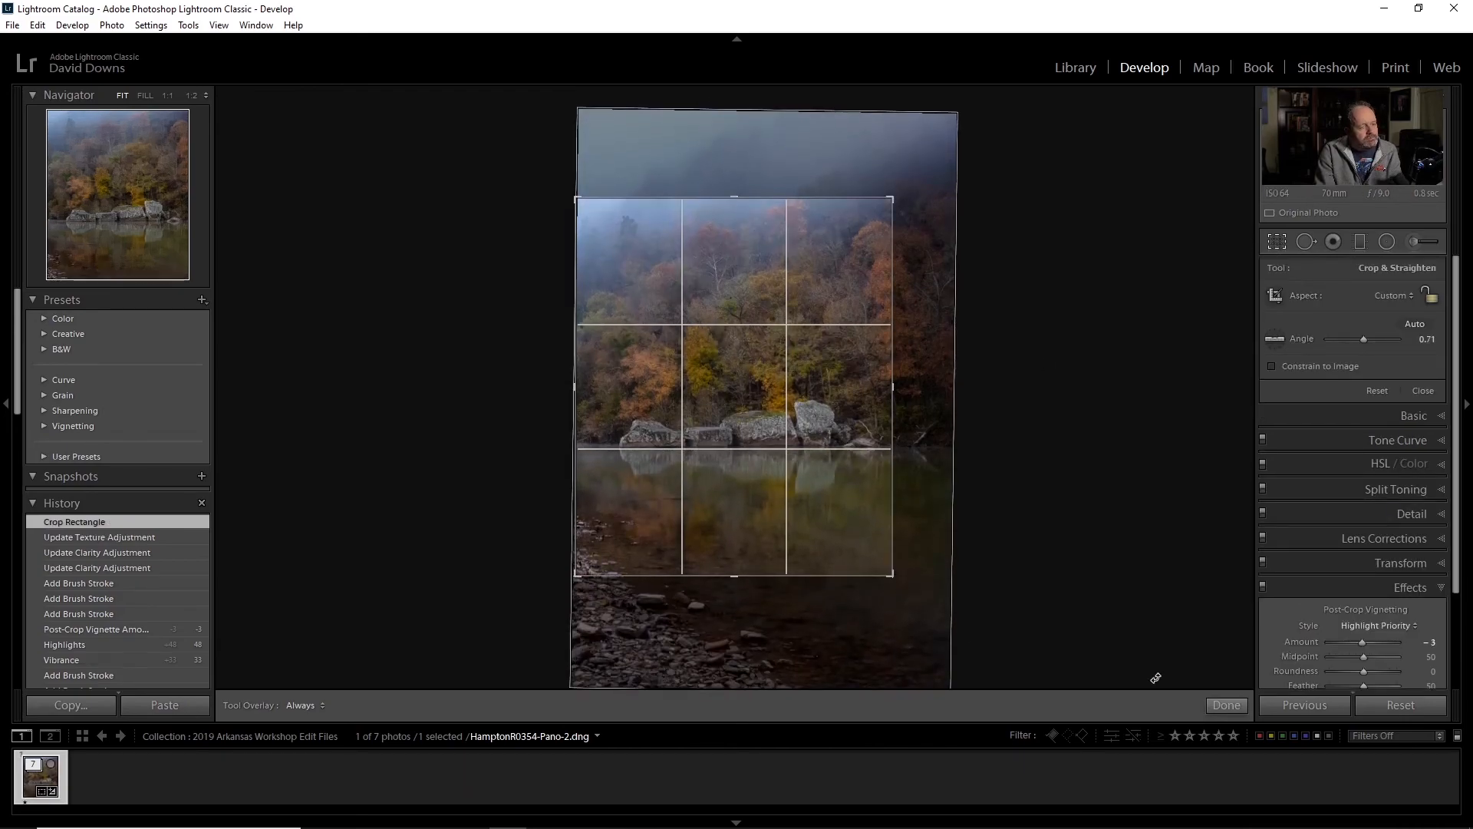
{"action": "left_click", "coordinate": [1224, 705]}
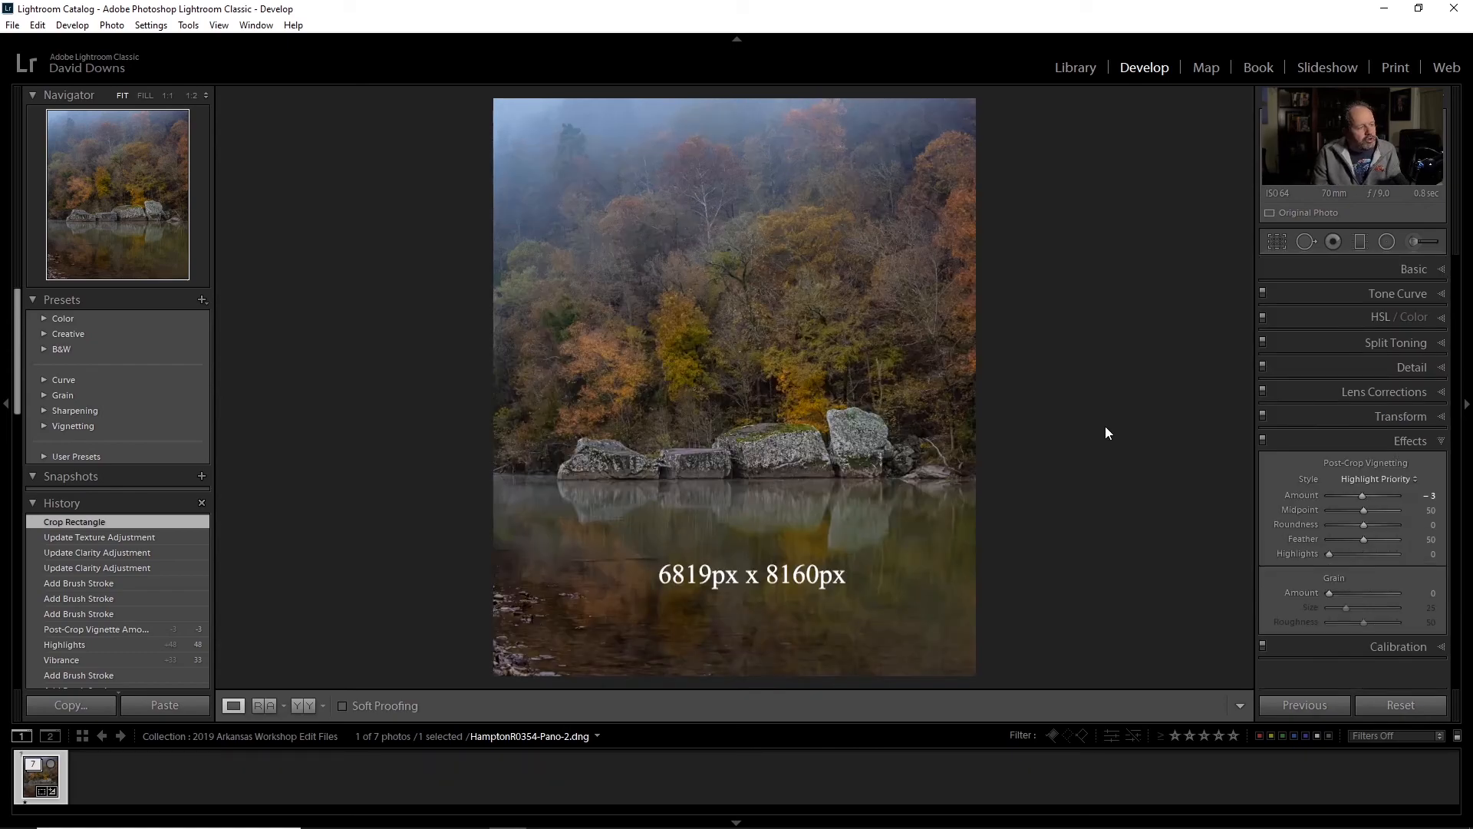